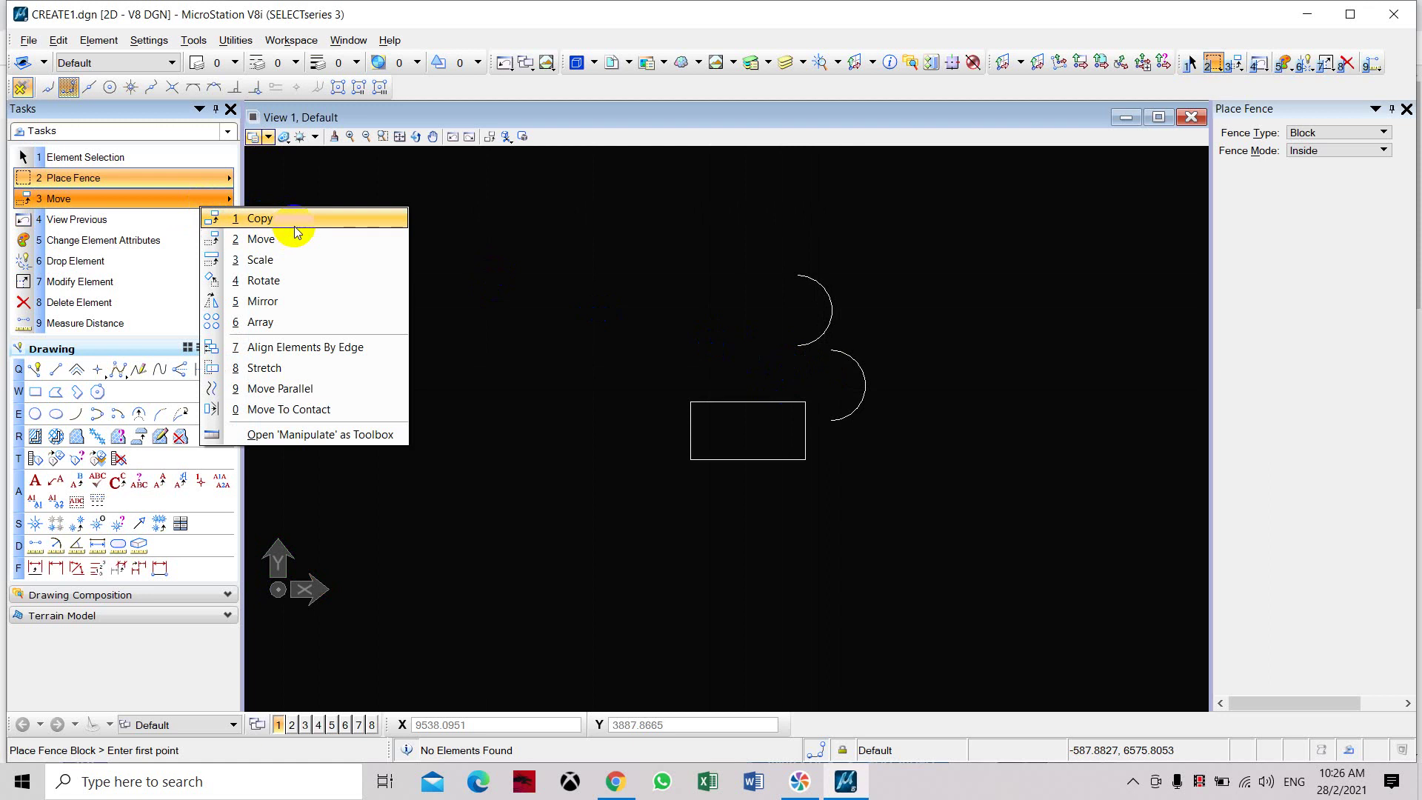
pyautogui.click(230, 200)
pyautogui.click(612, 288)
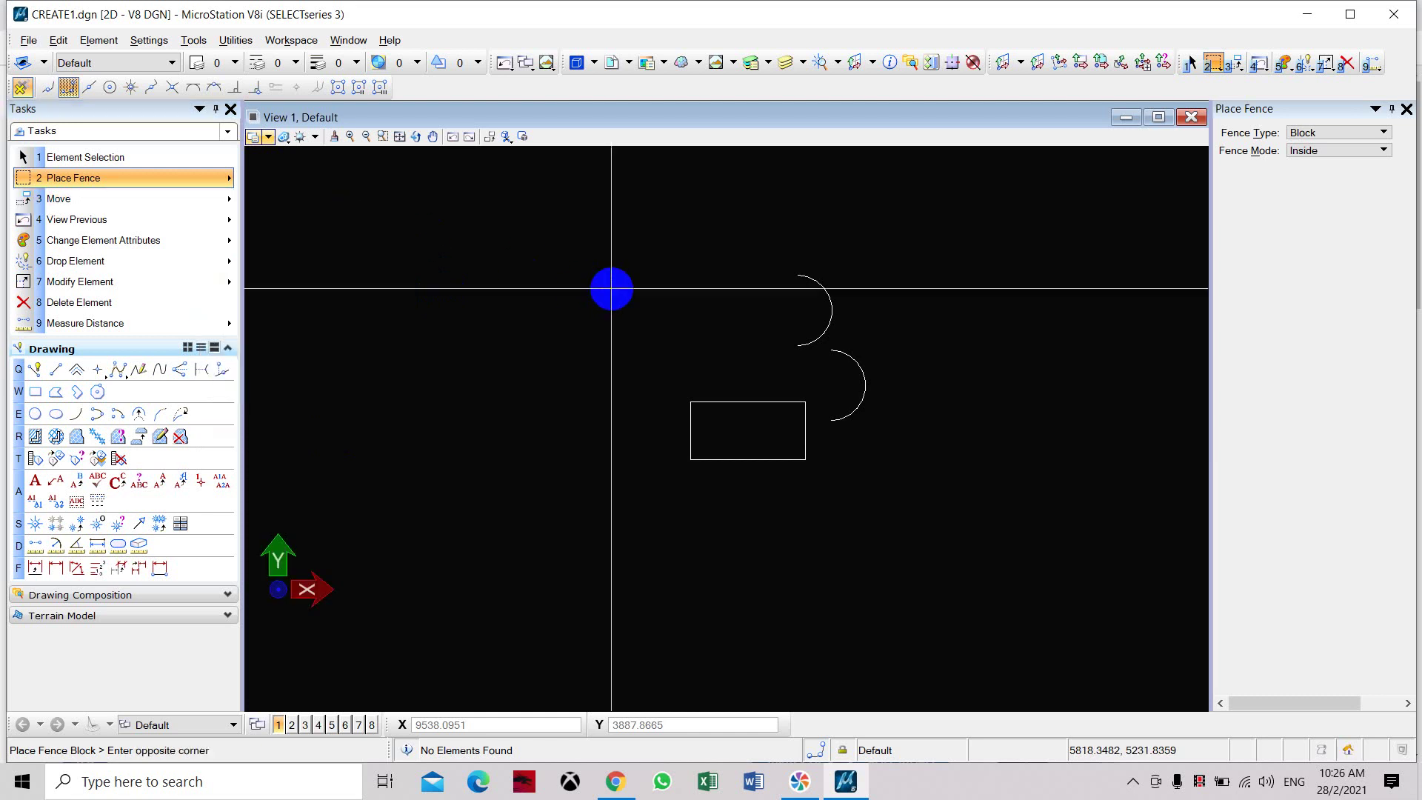
pyautogui.click(905, 257)
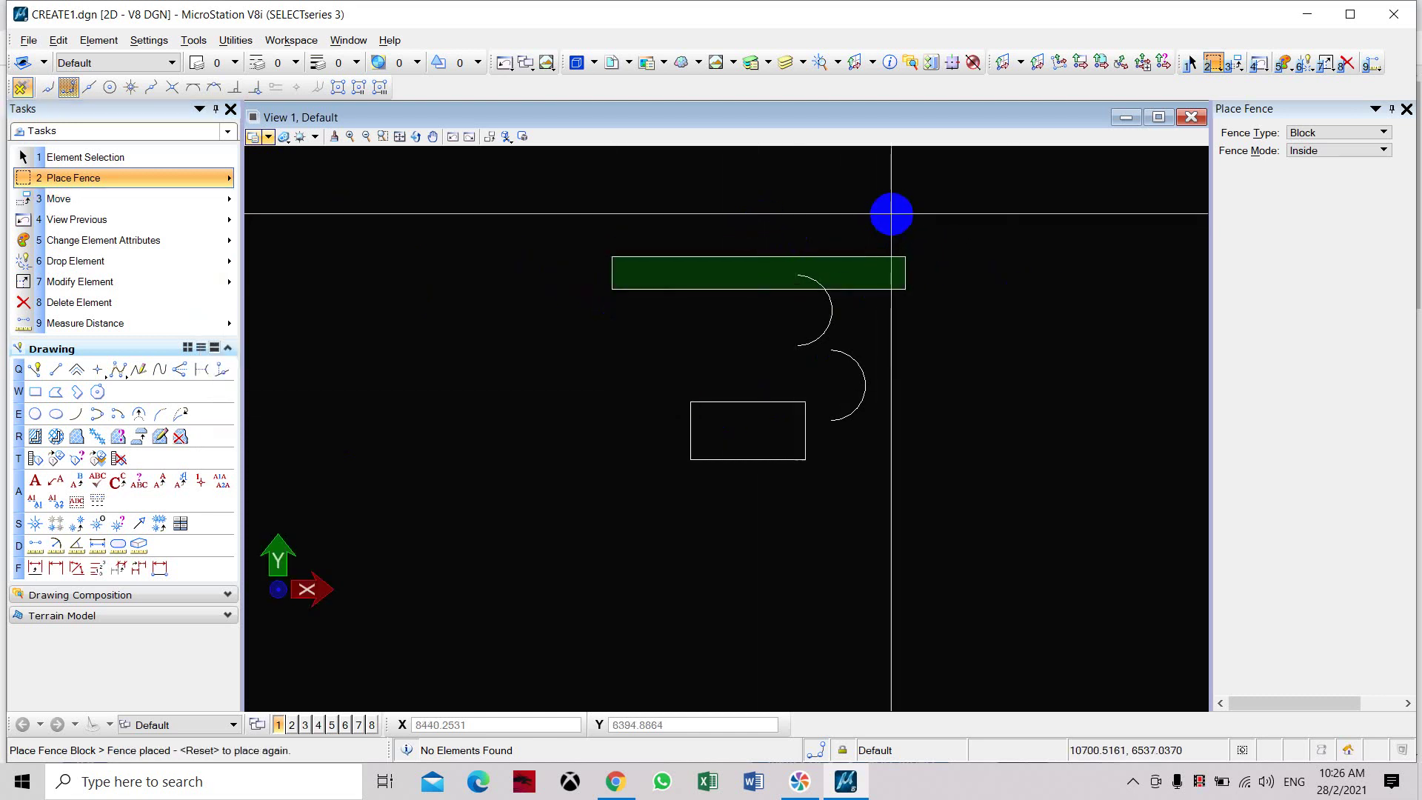
pyautogui.press('1')
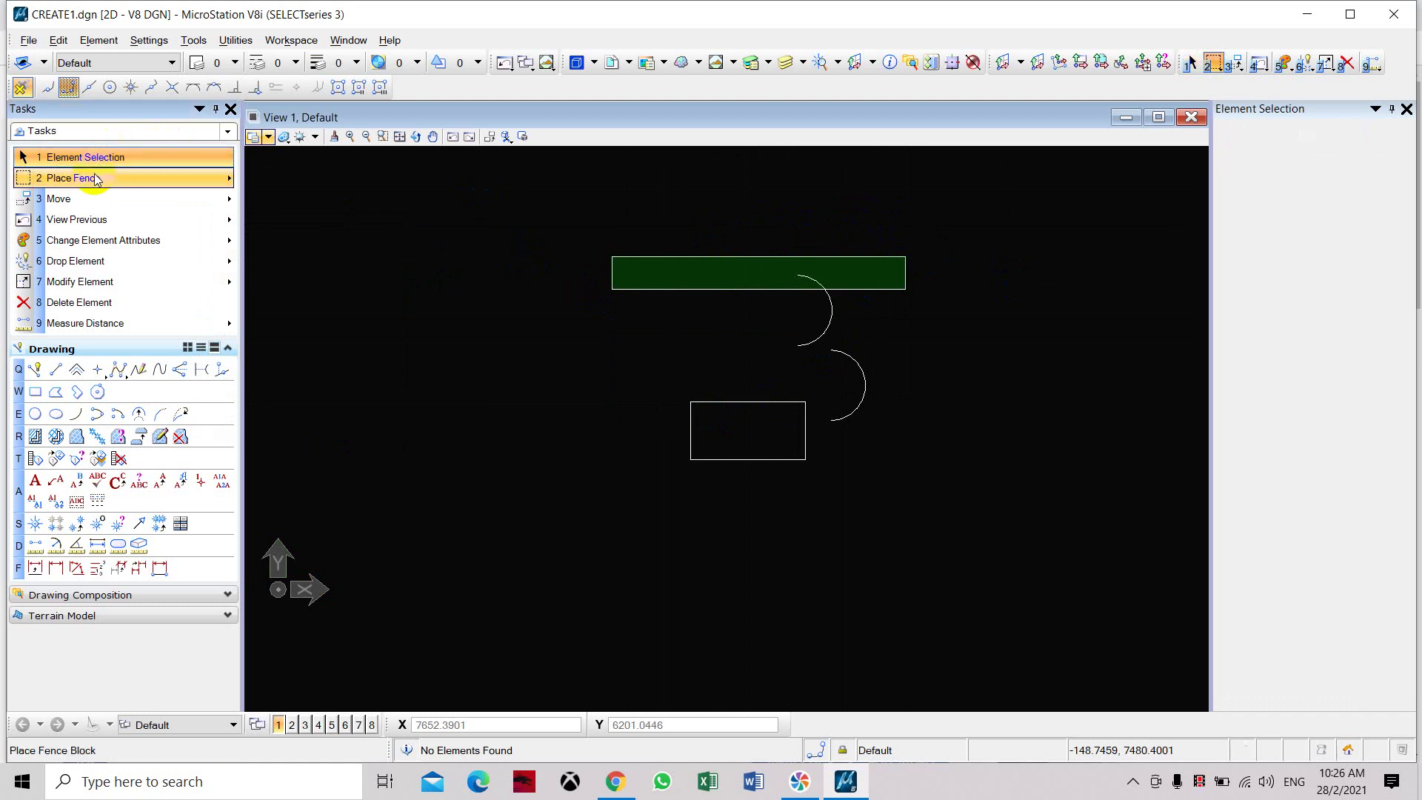
pyautogui.click(95, 179)
# Delete the two arcs above the rectangle, leaving only the rectangle in the drawing.
pyautogui.click(154, 160)
pyautogui.moveTo(748, 232); pyautogui.dragTo(918, 430)
pyautogui.press('Delete')
pyautogui.moveTo(847, 438); pyautogui.dragTo(628, 444, button='middle')
pyautogui.scroll(3, 514, 428)
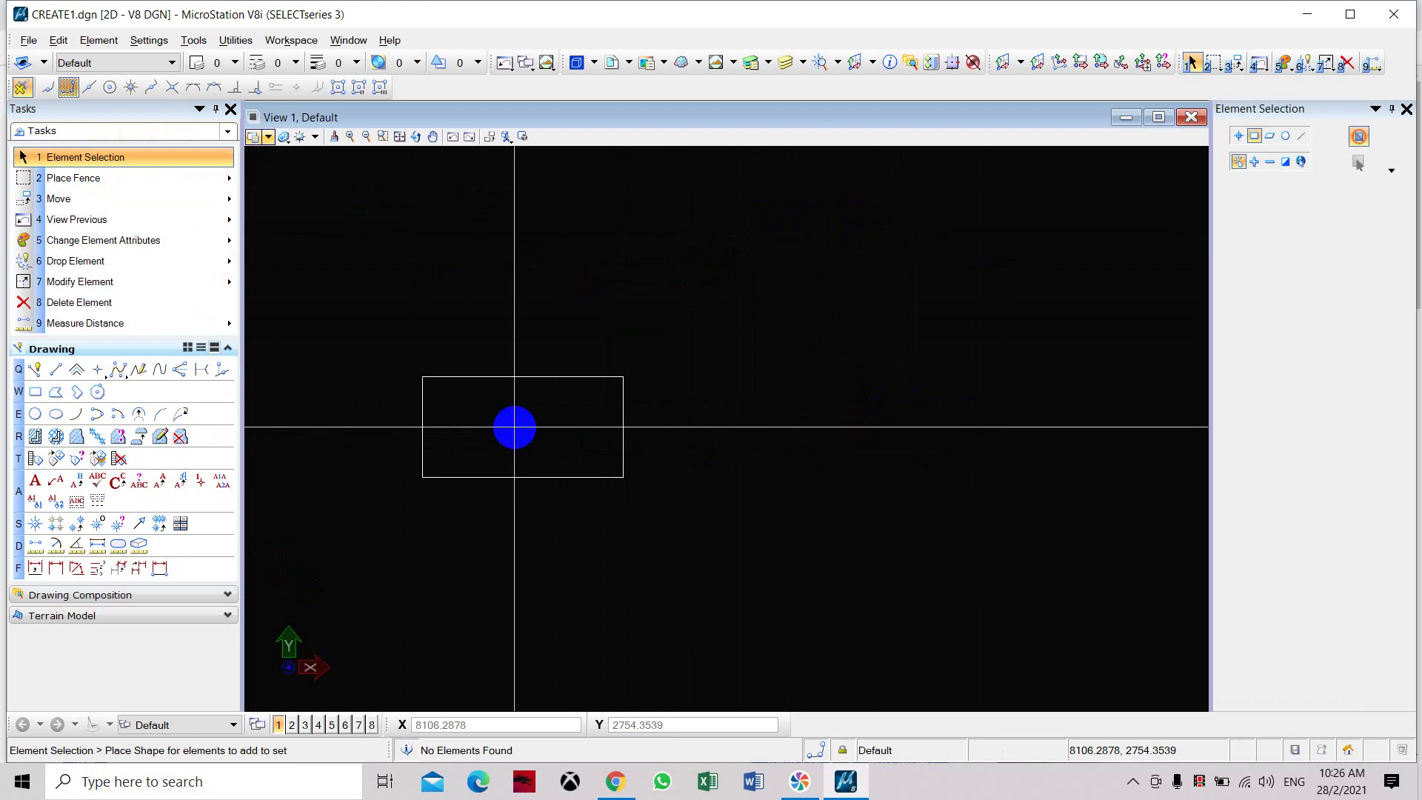
# Copy the rectangle horizontally as 2 copies from its lower-left corner, spaced about 2833 units apart to the right.
pyautogui.click(196, 202)
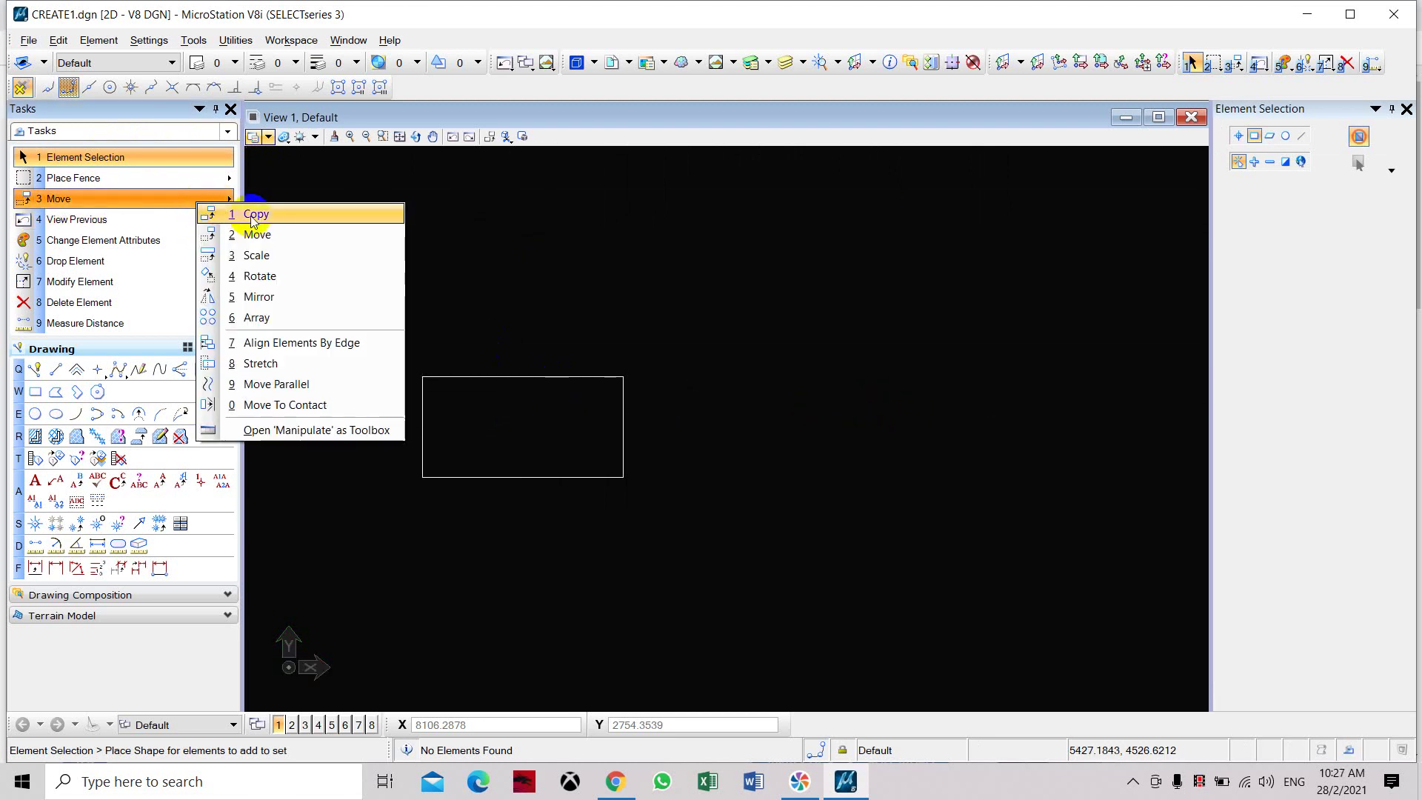
pyautogui.click(252, 215)
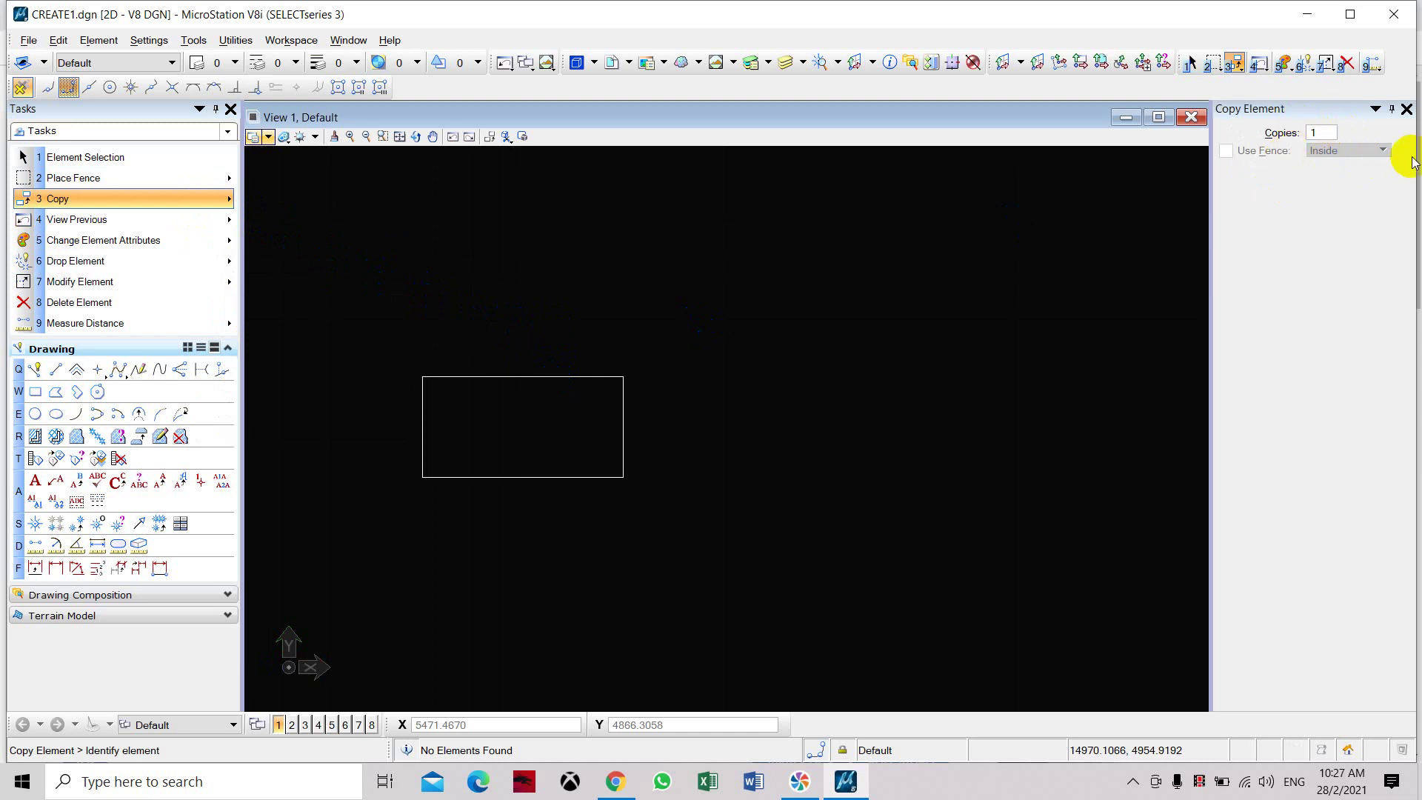
pyautogui.click(1319, 135)
pyautogui.write('2')
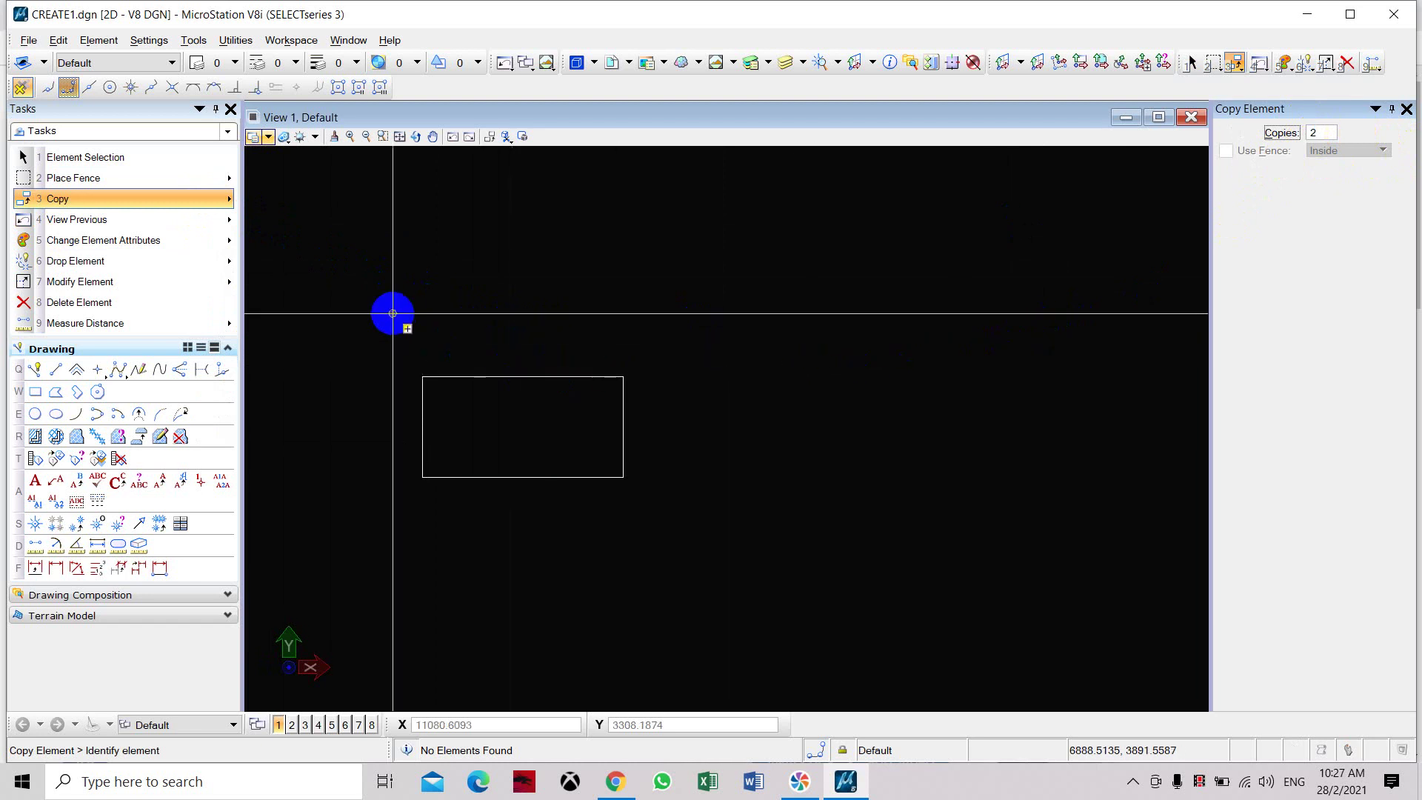
pyautogui.moveTo(389, 311)
pyautogui.mouseDown()
pyautogui.moveTo(722, 545)
pyautogui.moveTo(517, 514)
pyautogui.mouseUp()
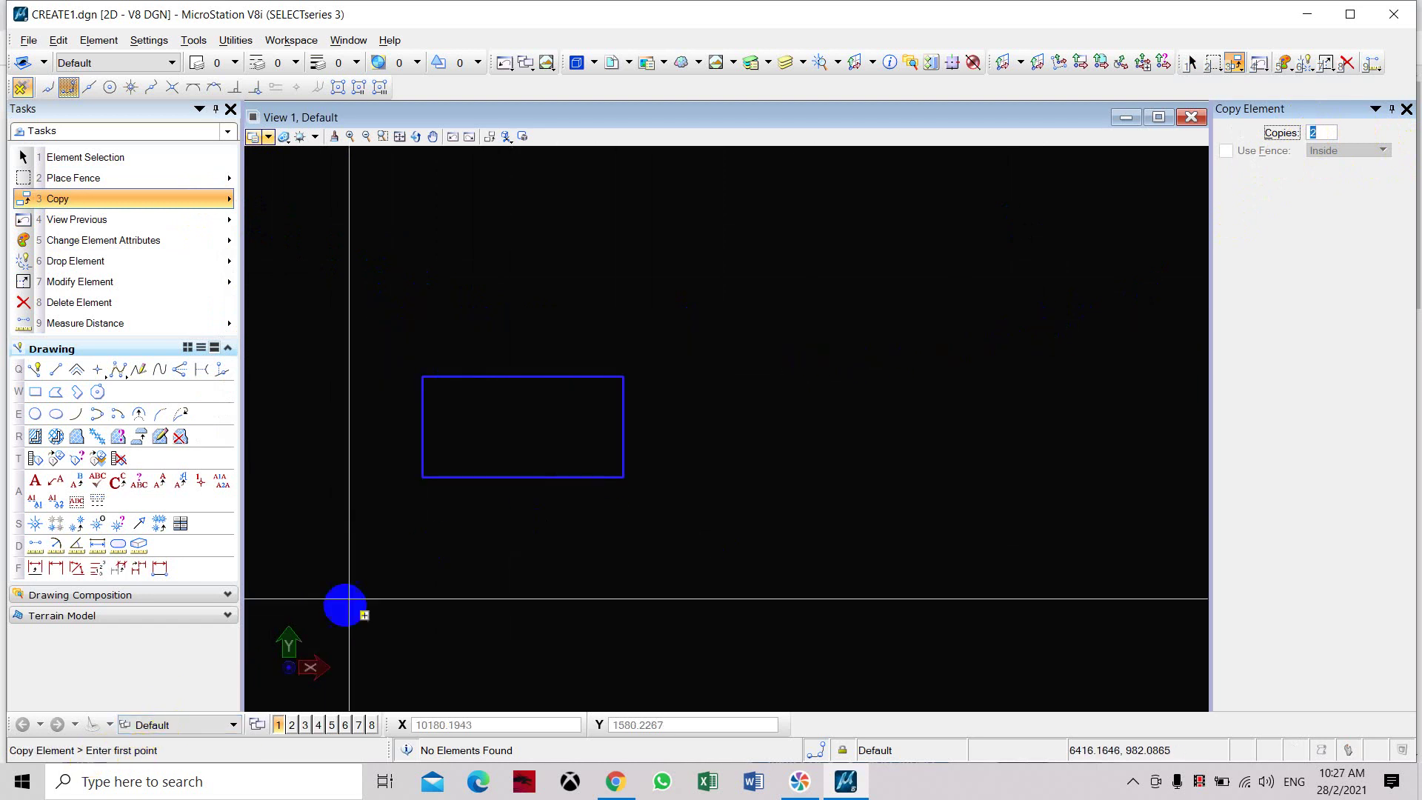
pyautogui.click(422, 477)
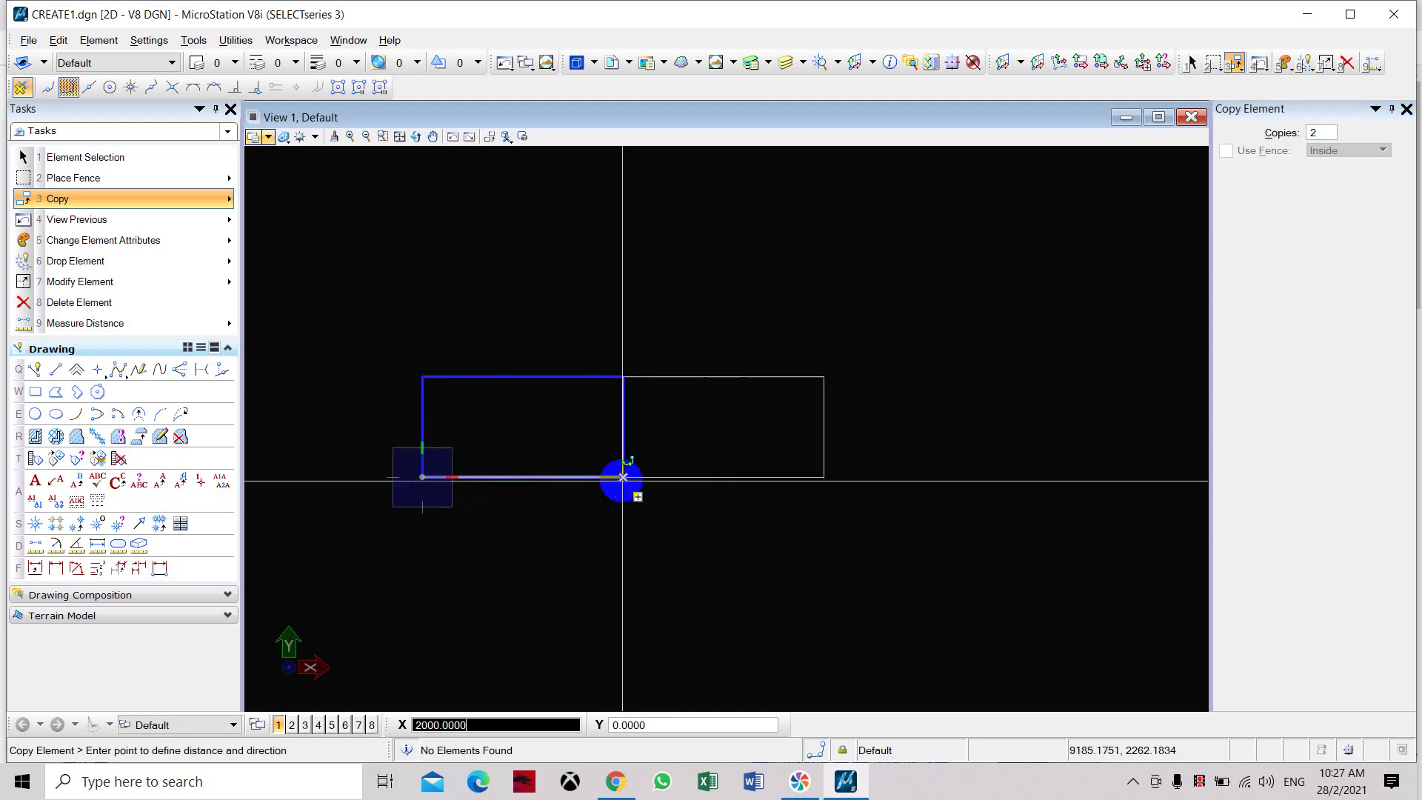
pyautogui.click(706, 477)
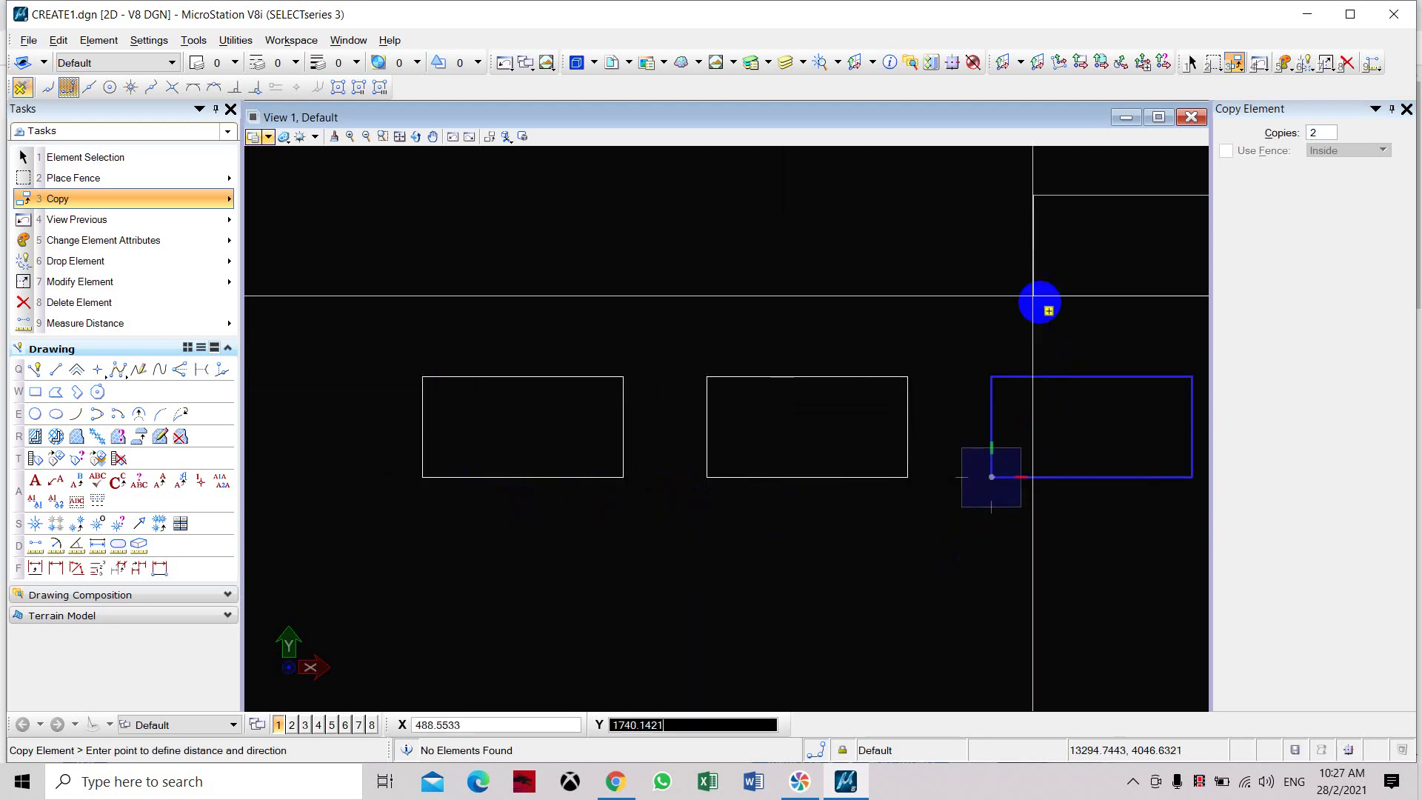
pyautogui.moveTo(567, 396); pyautogui.dragTo(492, 375, button='middle')
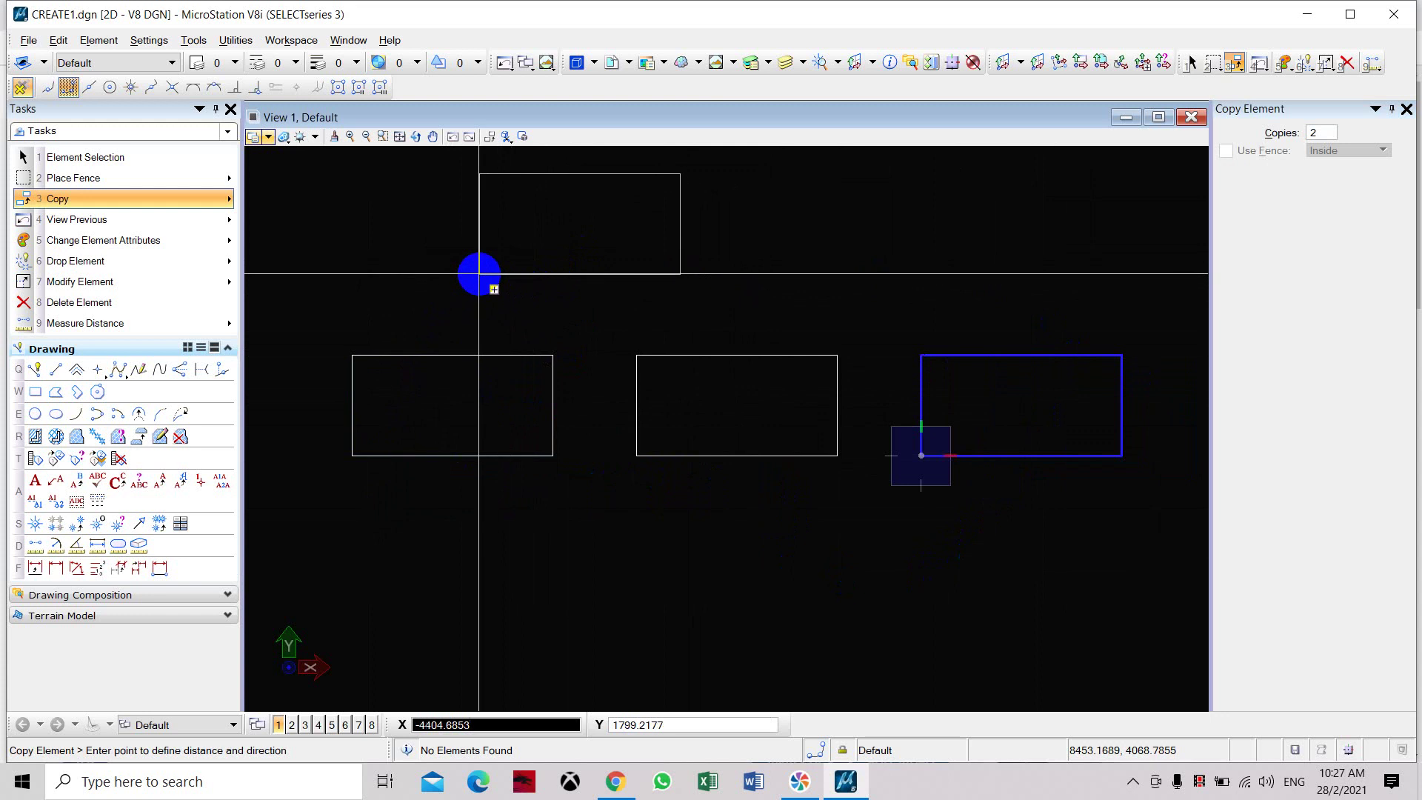
pyautogui.rightClick(463, 262)
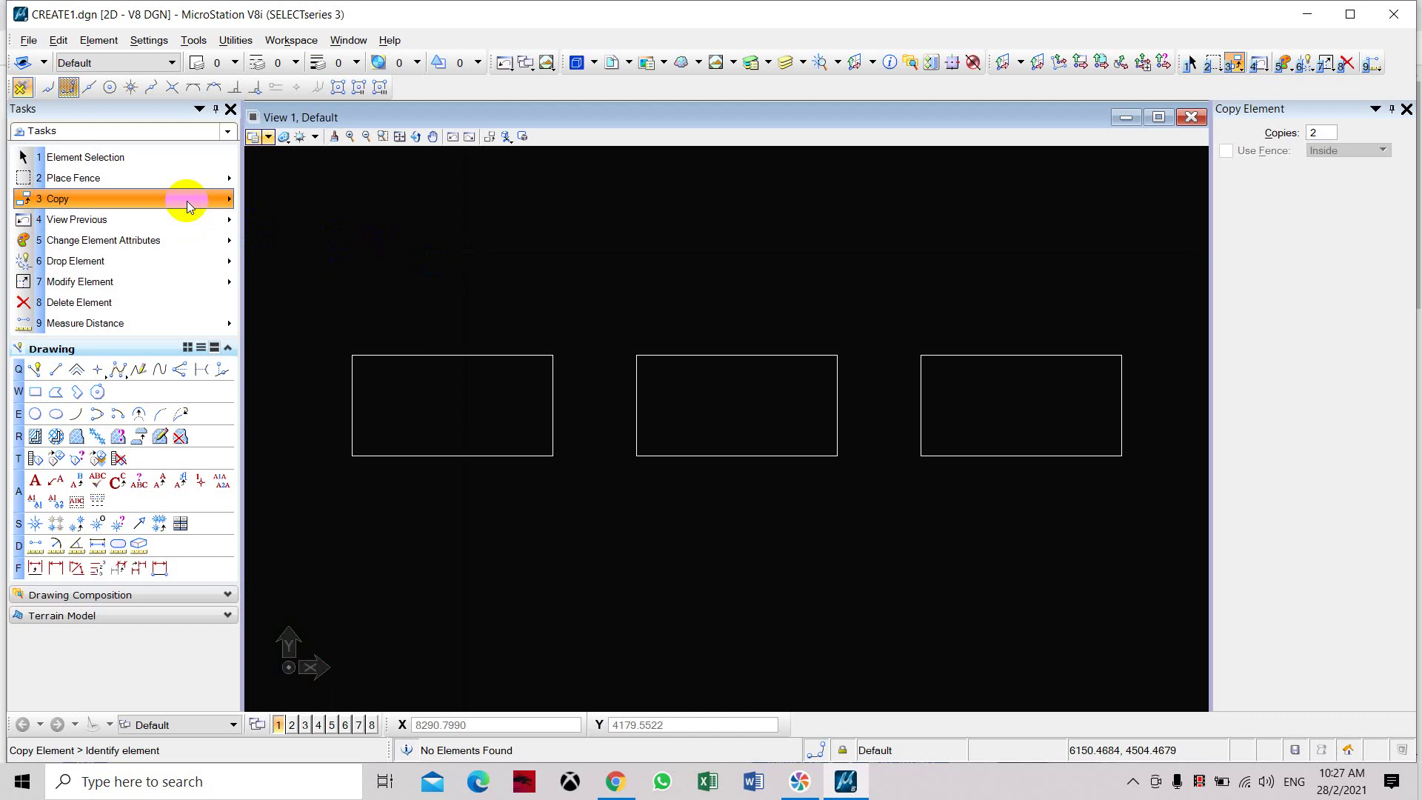
# Move the leftmost rectangle by its lower-left corner onto the upper-left corner of the middle rectangle.
pyautogui.moveTo(187, 202)
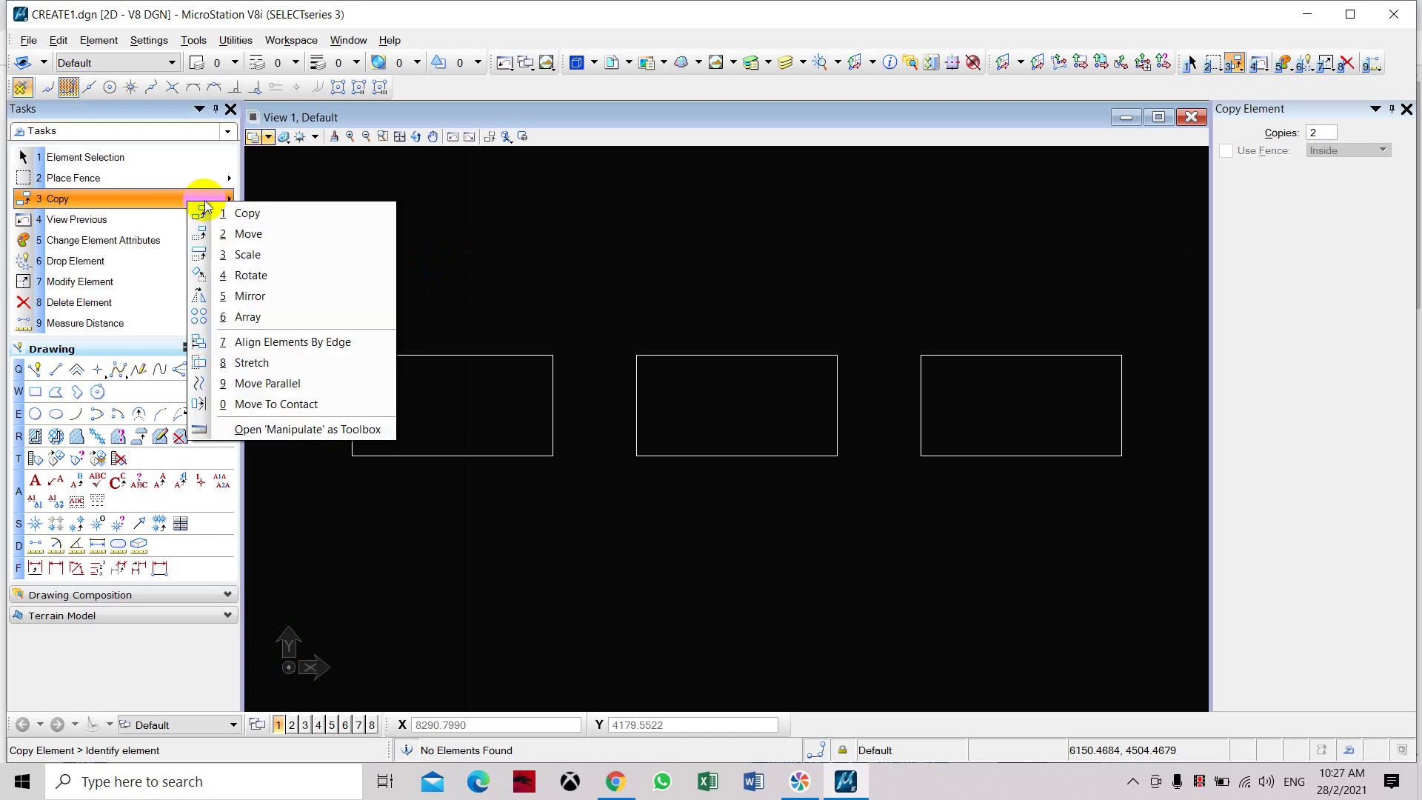
pyautogui.click(244, 234)
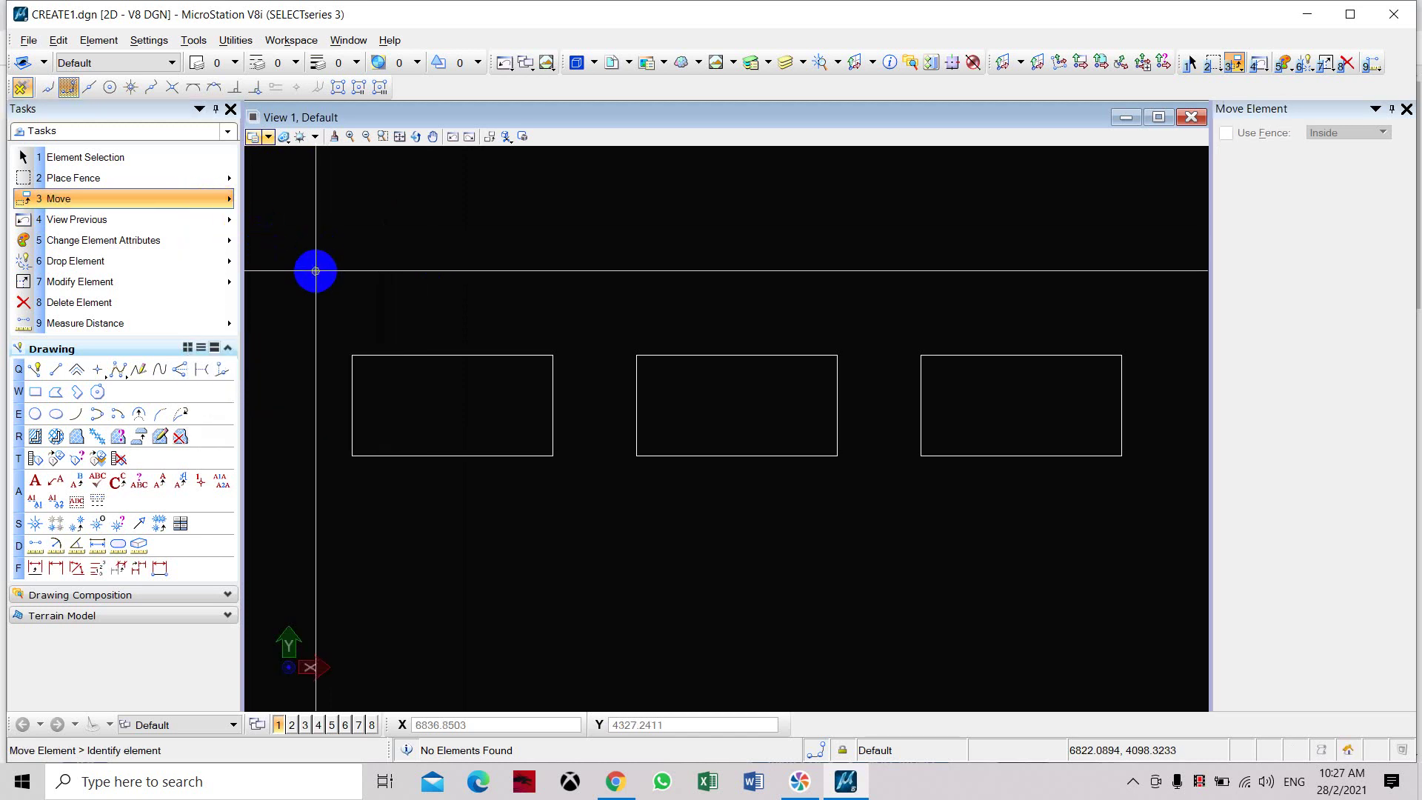
pyautogui.moveTo(318, 271); pyautogui.dragTo(593, 483)
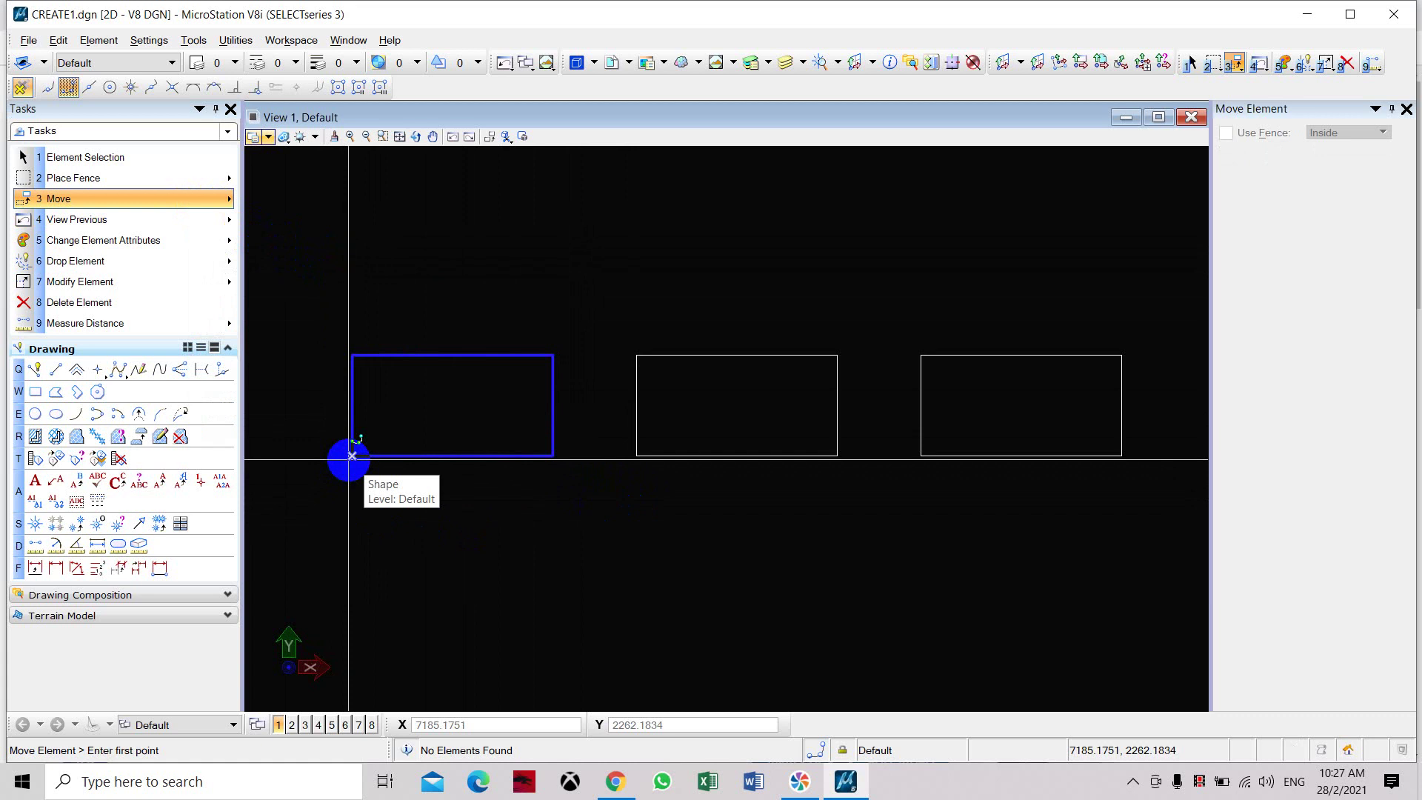
pyautogui.click(352, 456)
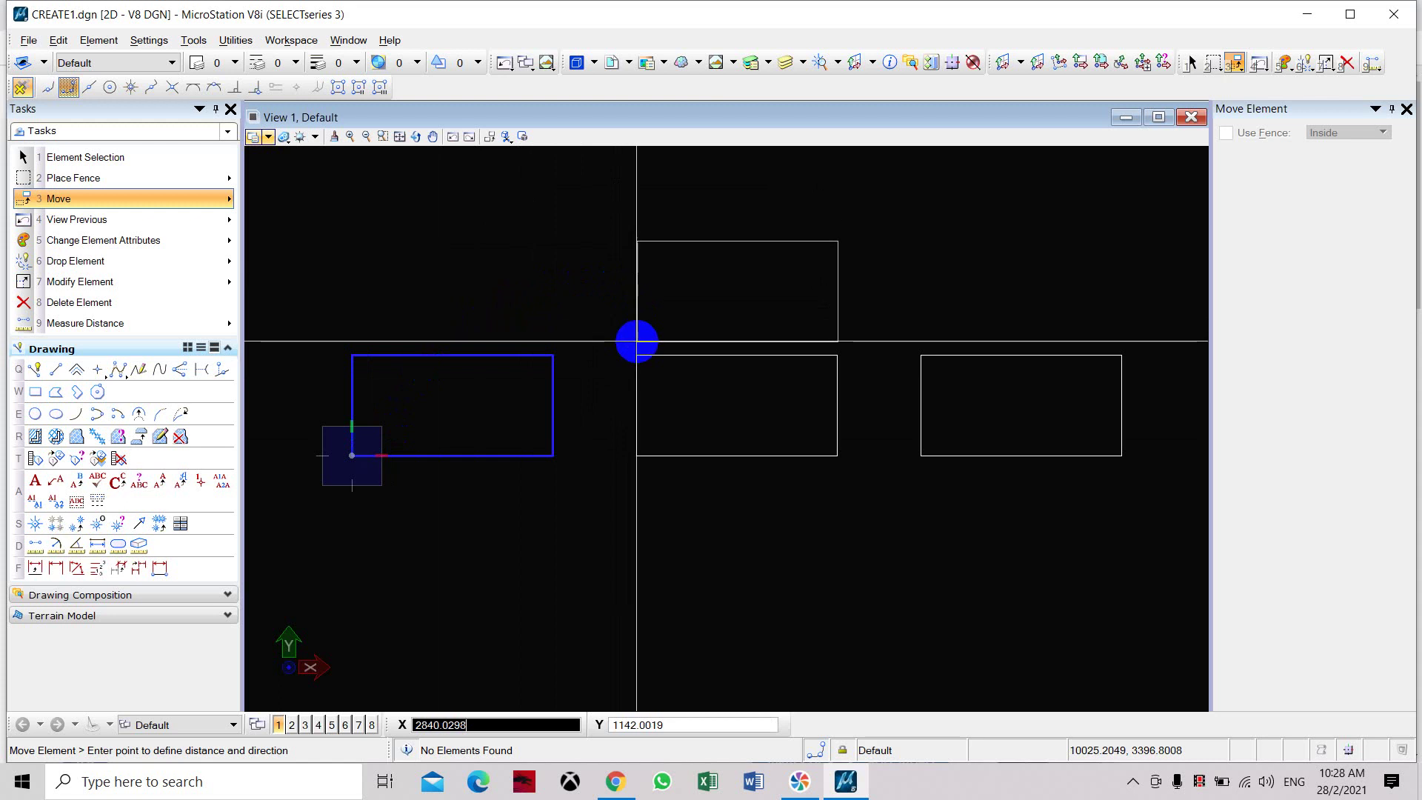
pyautogui.click(636, 355)
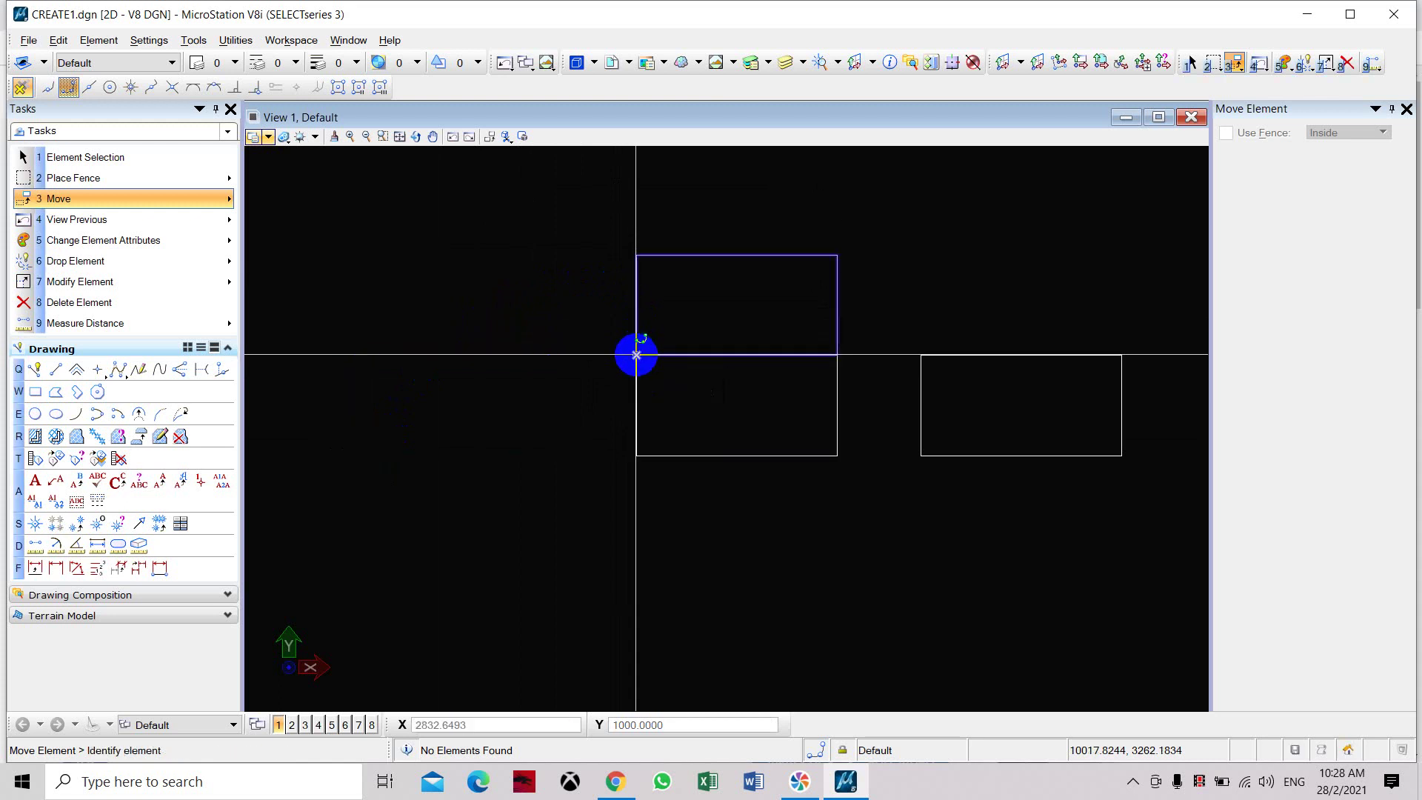
# Move the upper stacked rectangle by its lower-left corner onto the upper-left corner of the rightmost rectangle.
pyautogui.moveTo(861, 306); pyautogui.dragTo(637, 327, button='middle')
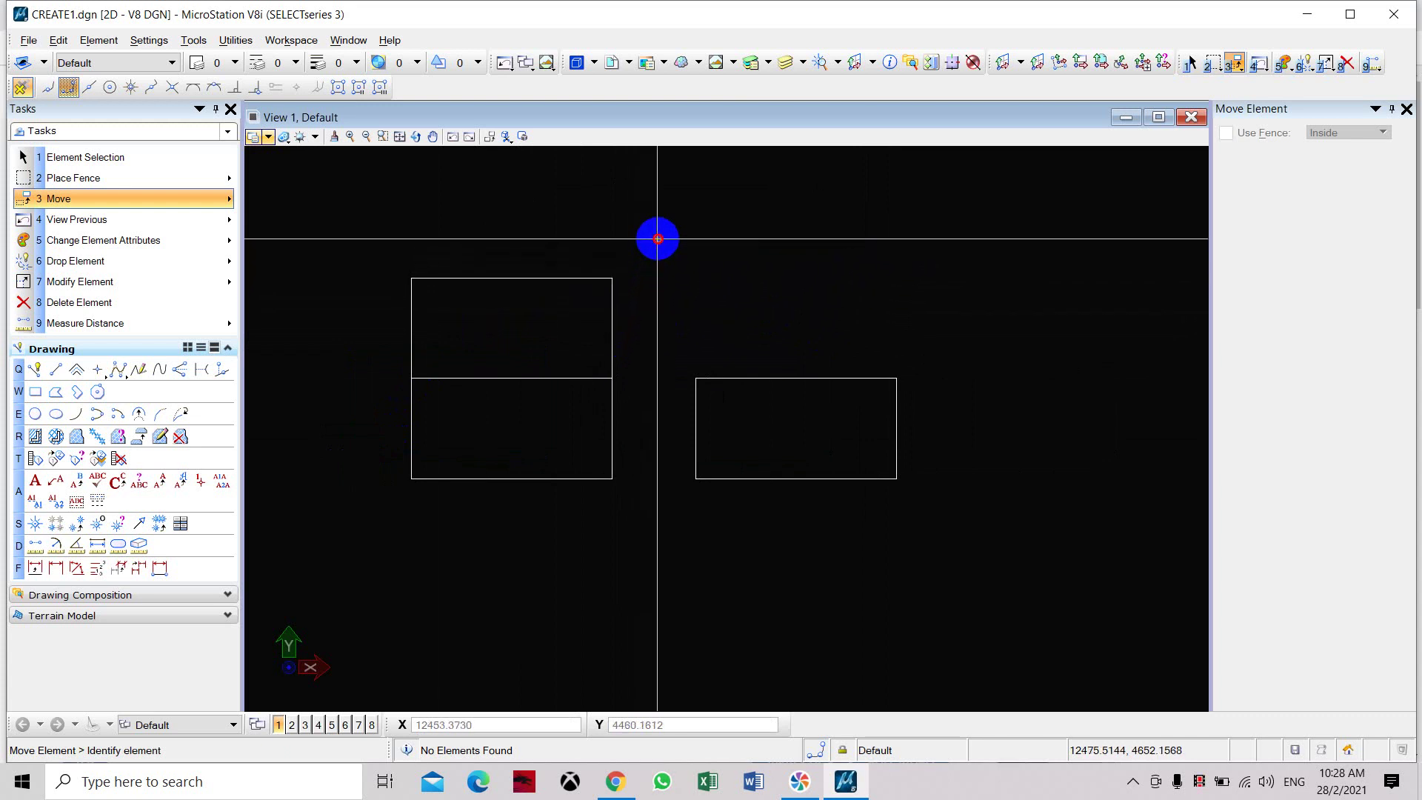
pyautogui.moveTo(657, 238); pyautogui.dragTo(559, 326)
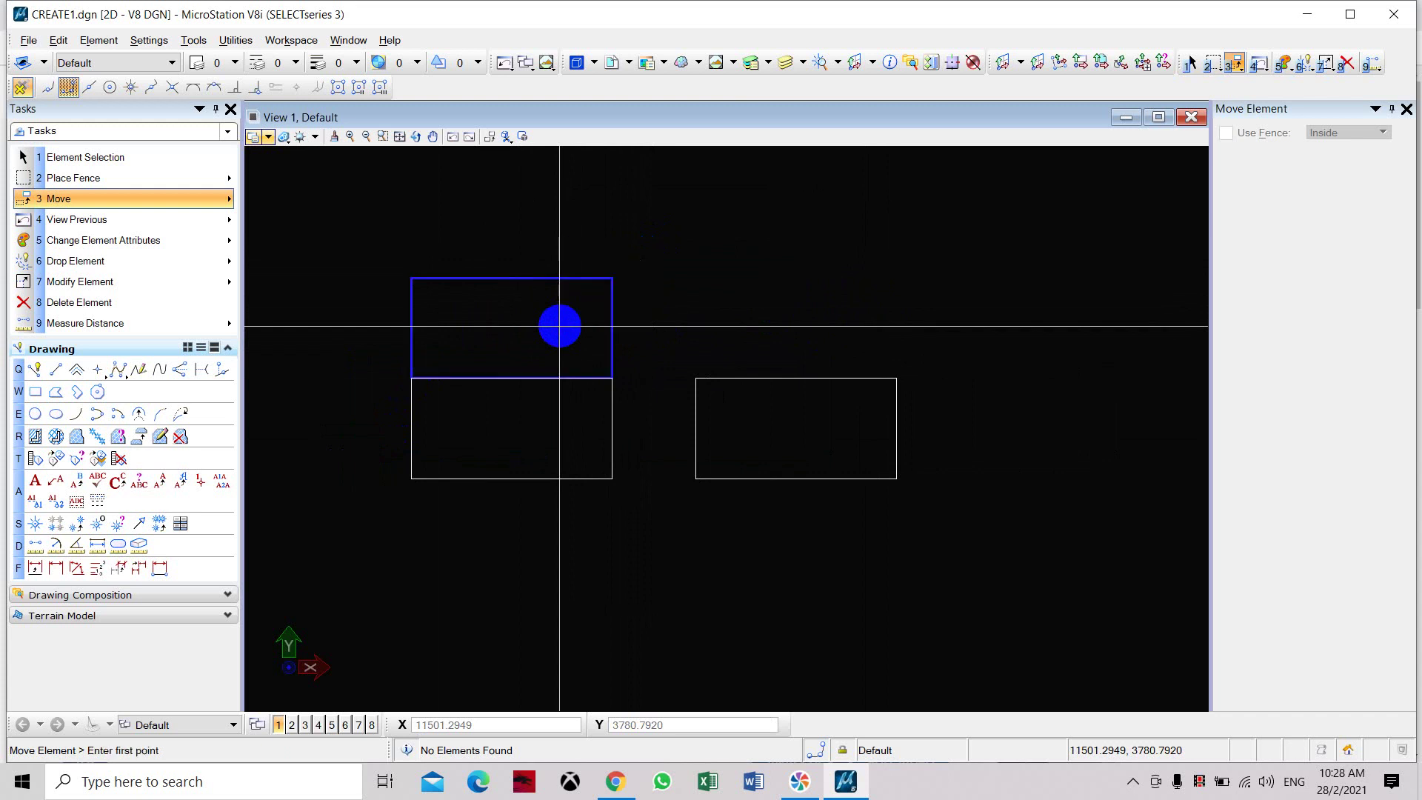
pyautogui.click(411, 378)
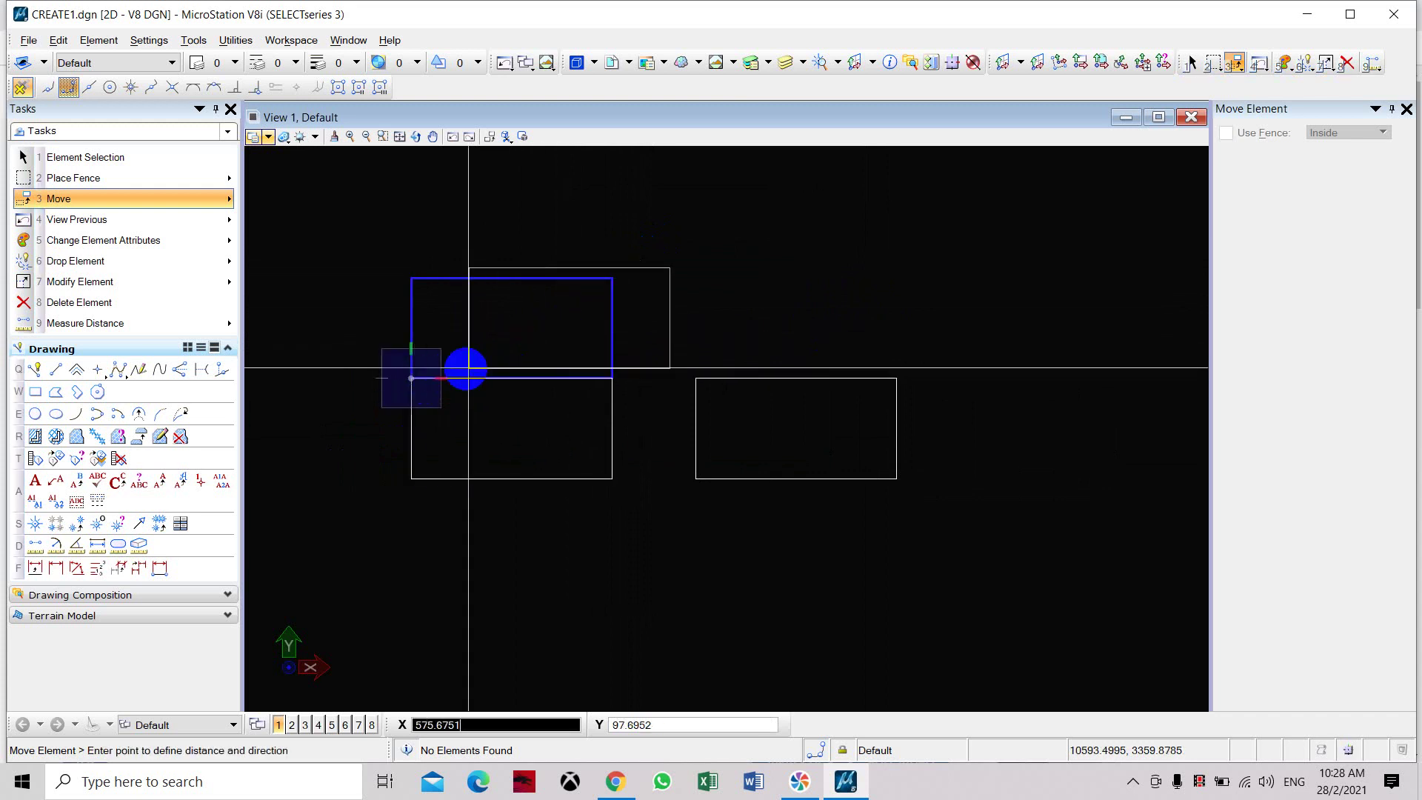
pyautogui.click(696, 379)
# Make 1 copy of the upper right rectangle, placing its lower-left corner on the upper-left corner of the left rectangle.
pyautogui.click(222, 200)
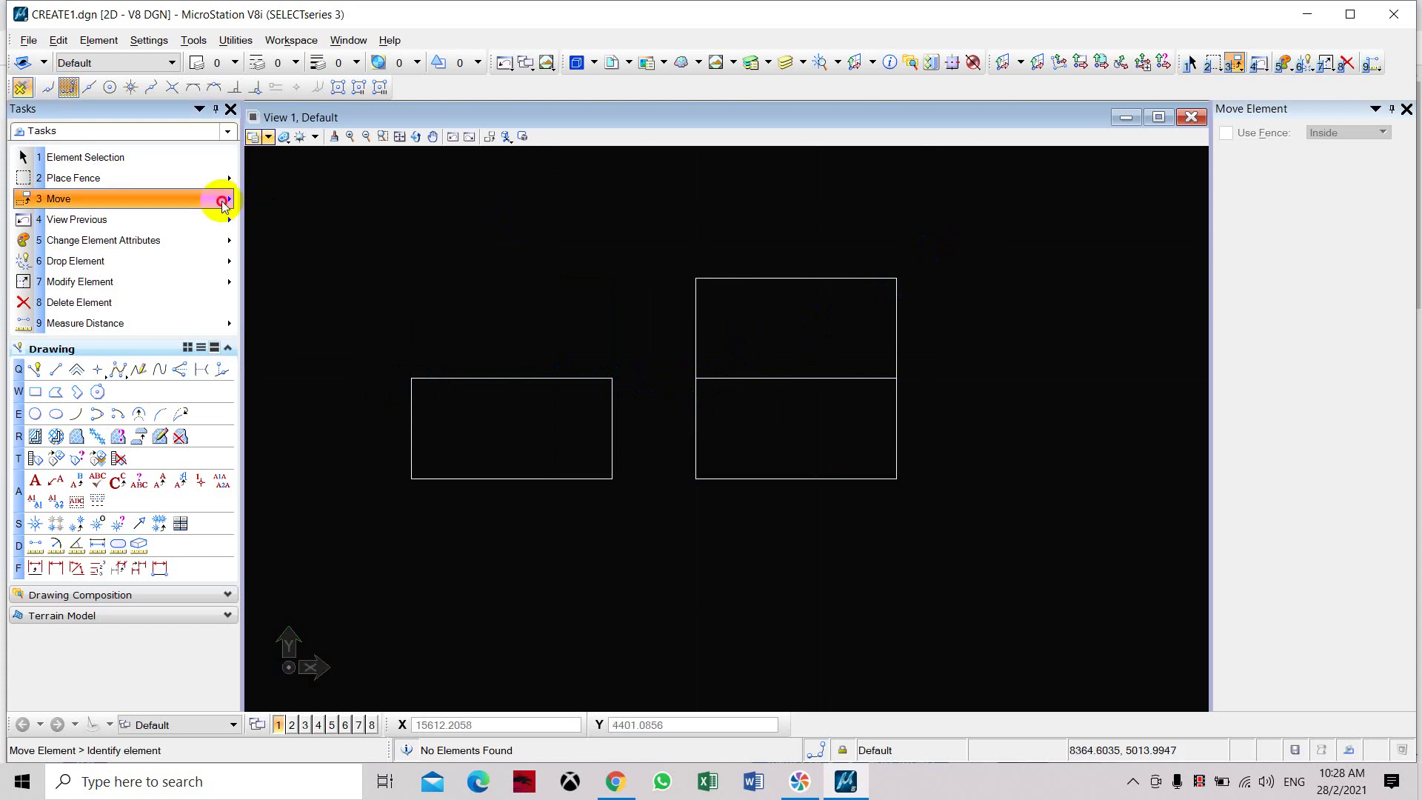
pyautogui.click(292, 211)
pyautogui.click(1317, 134)
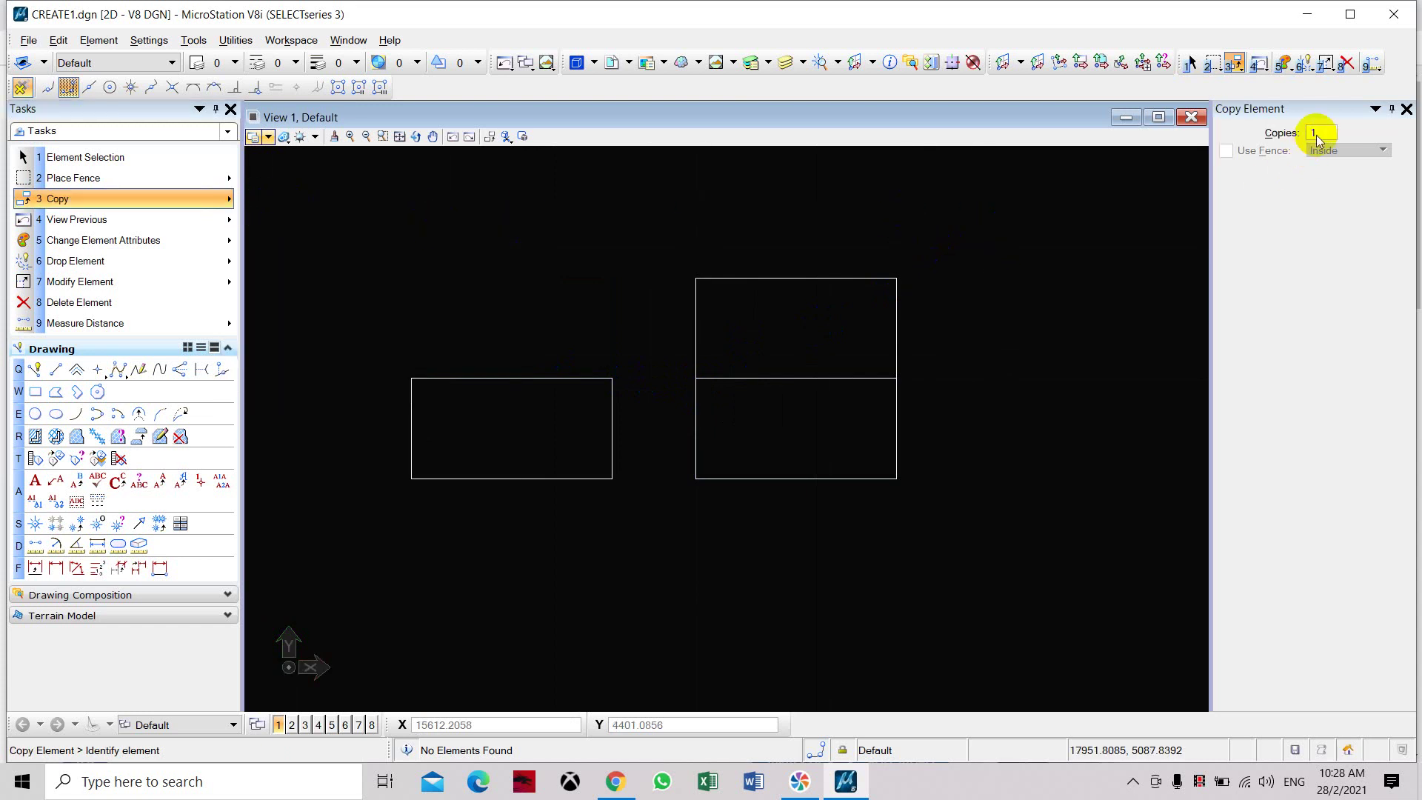
pyautogui.click(868, 292)
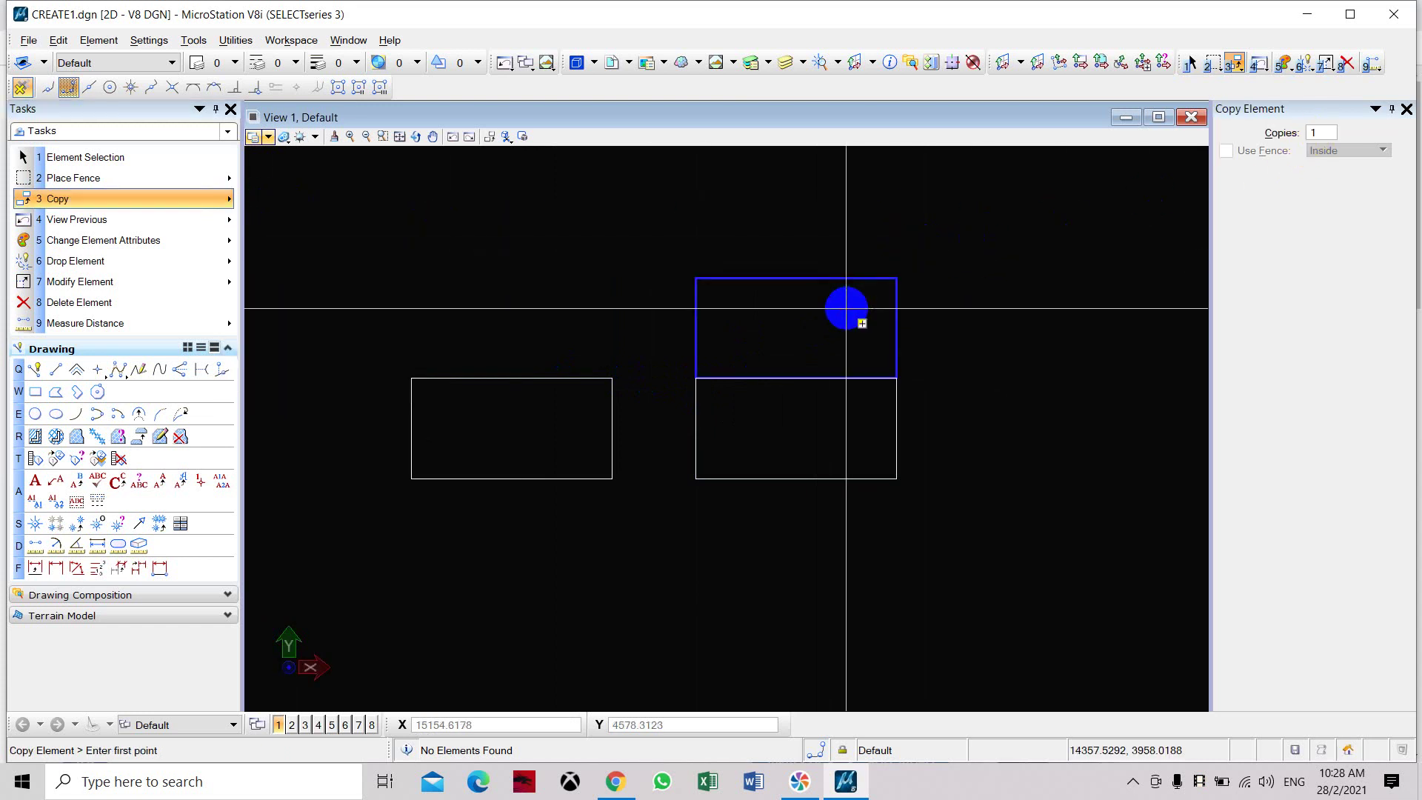
pyautogui.click(700, 374)
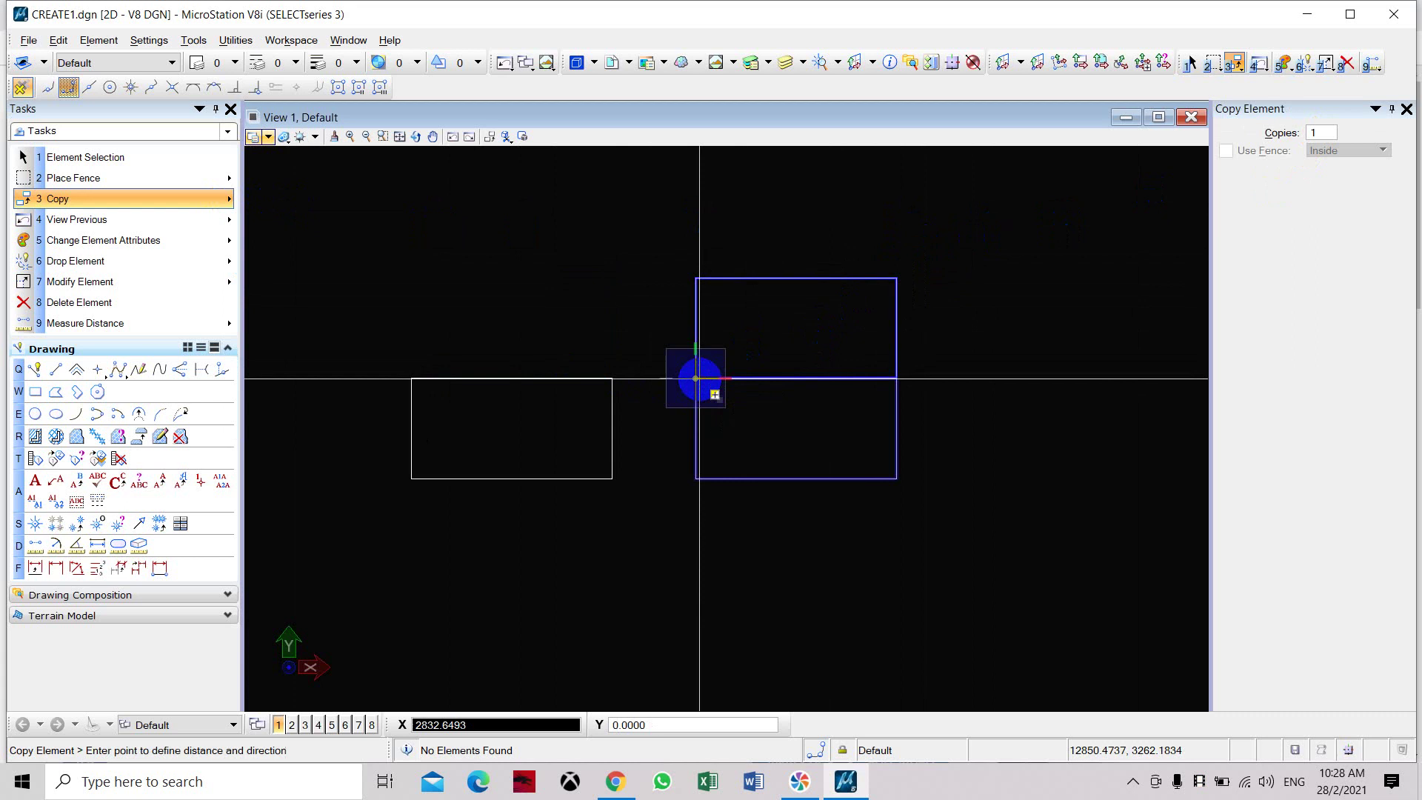
pyautogui.click(411, 379)
pyautogui.rightClick(685, 333)
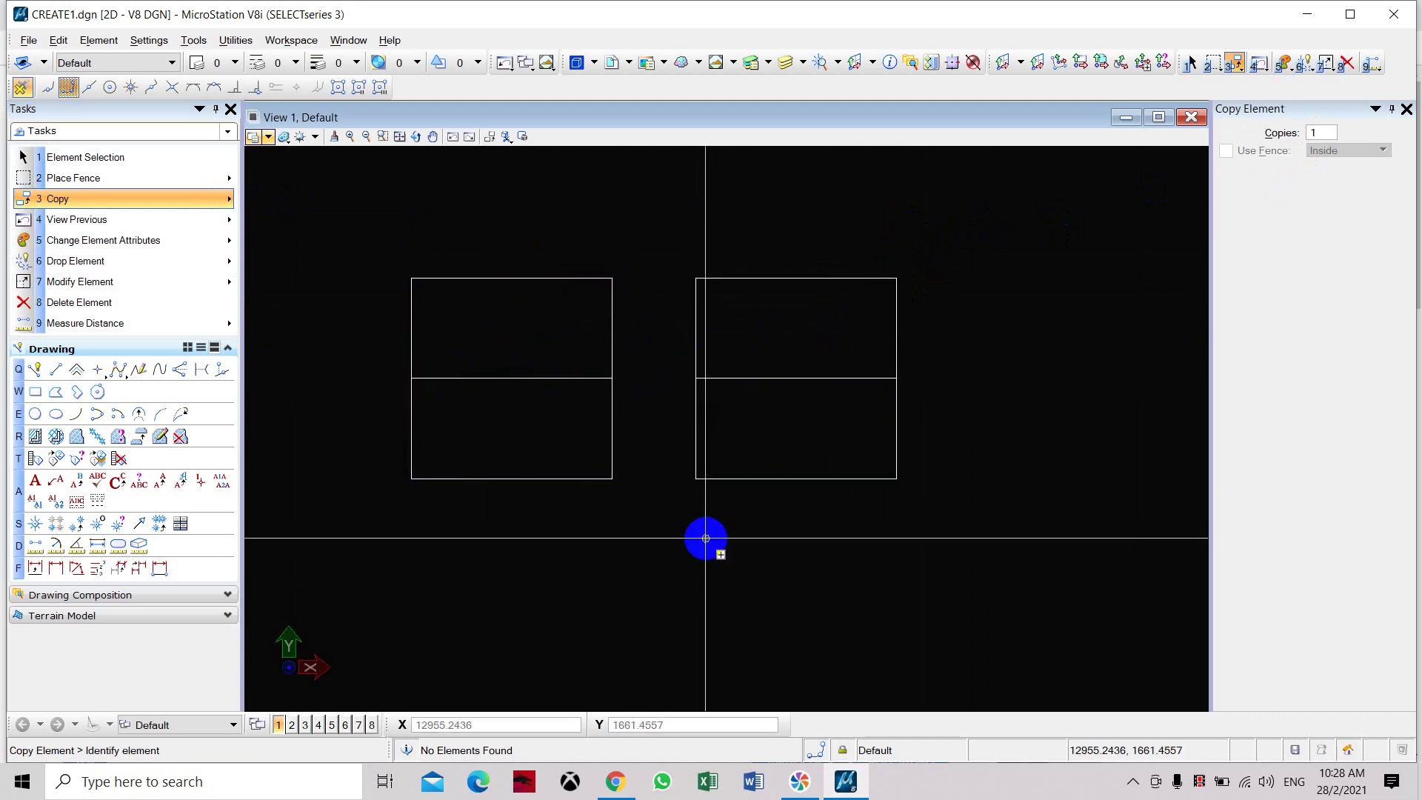
# Set up the Scale tool with the Active Scale method, unlinked scale factors, X Scale 1.25 and Y Scale 0.75.
pyautogui.click(187, 202)
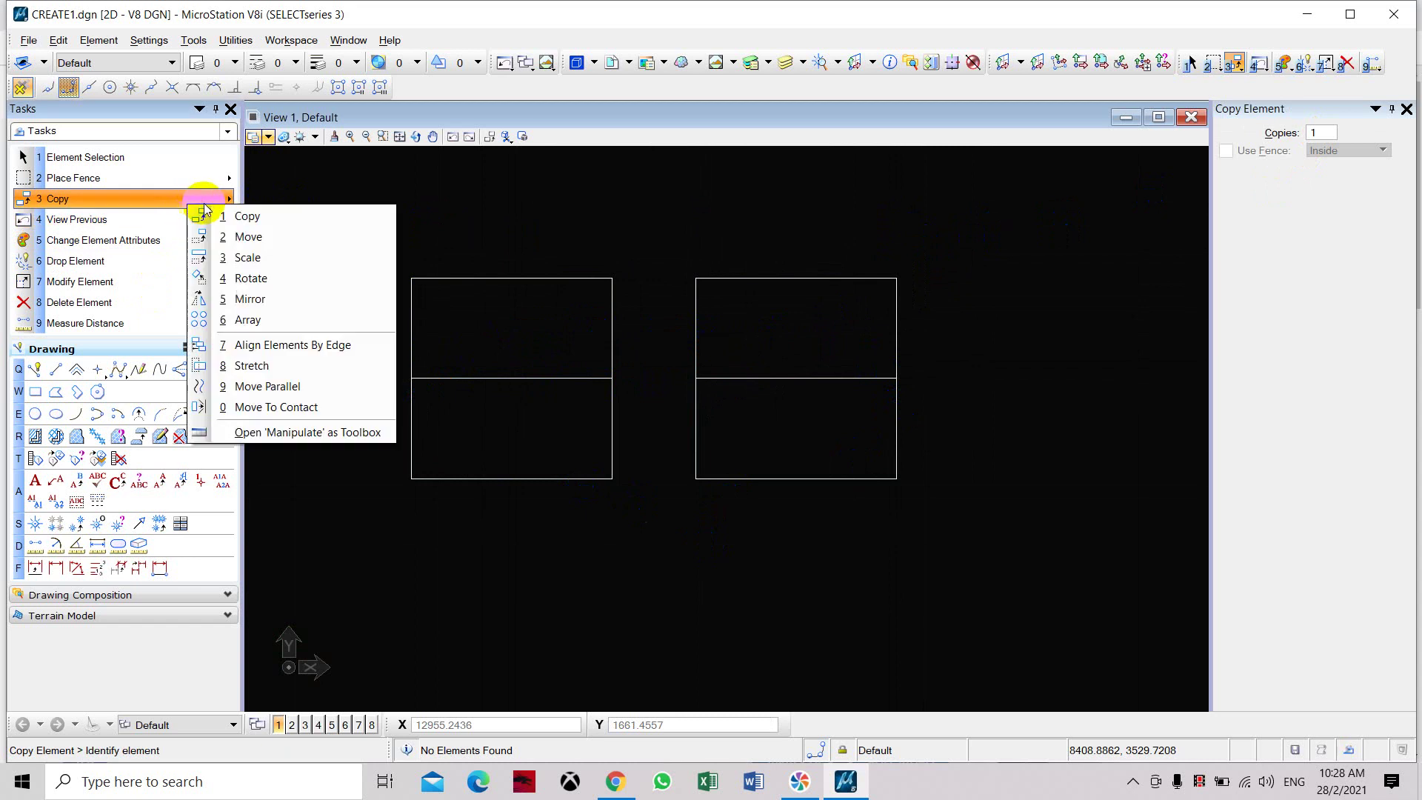
pyautogui.click(248, 258)
pyautogui.moveTo(259, 257); pyautogui.dragTo(675, 427, button='middle')
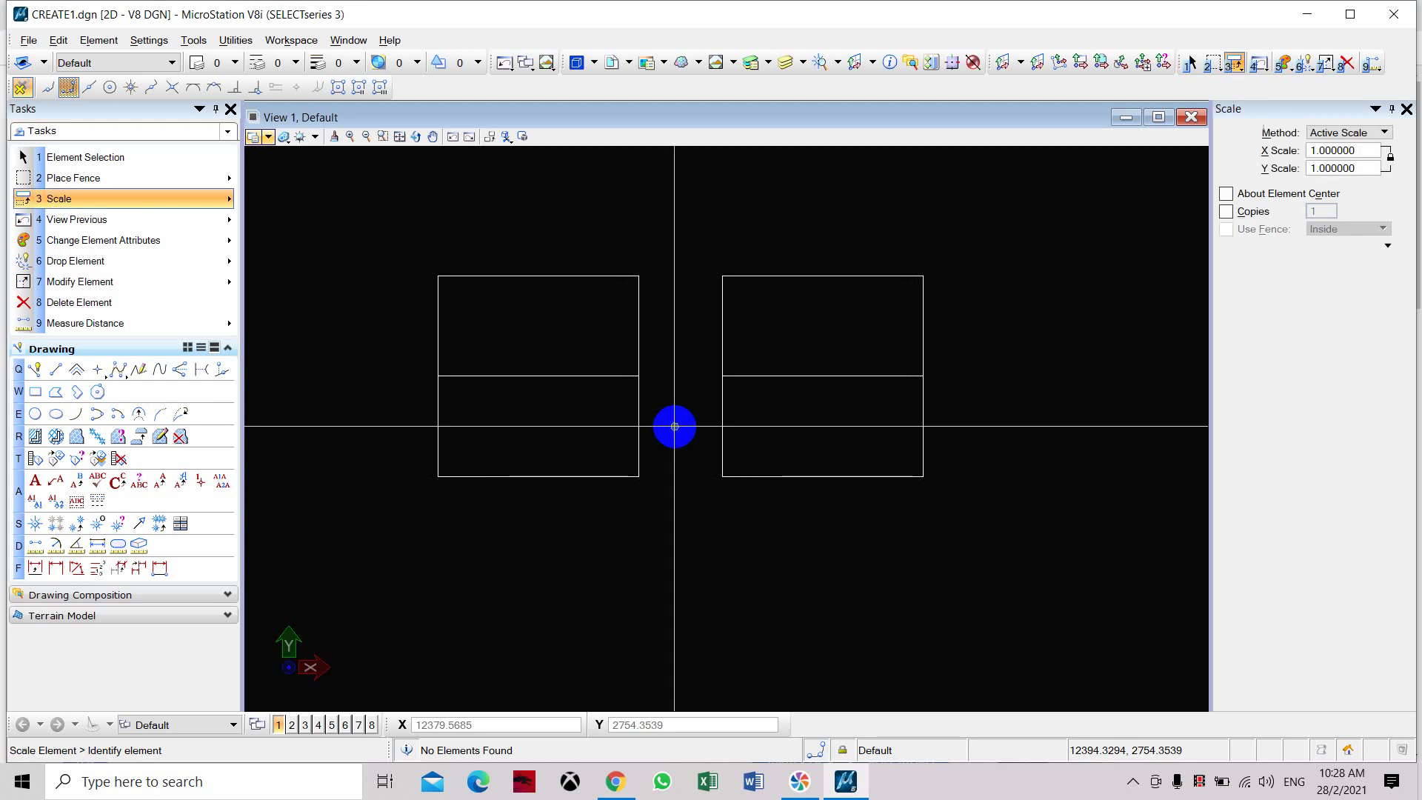
pyautogui.click(1346, 133)
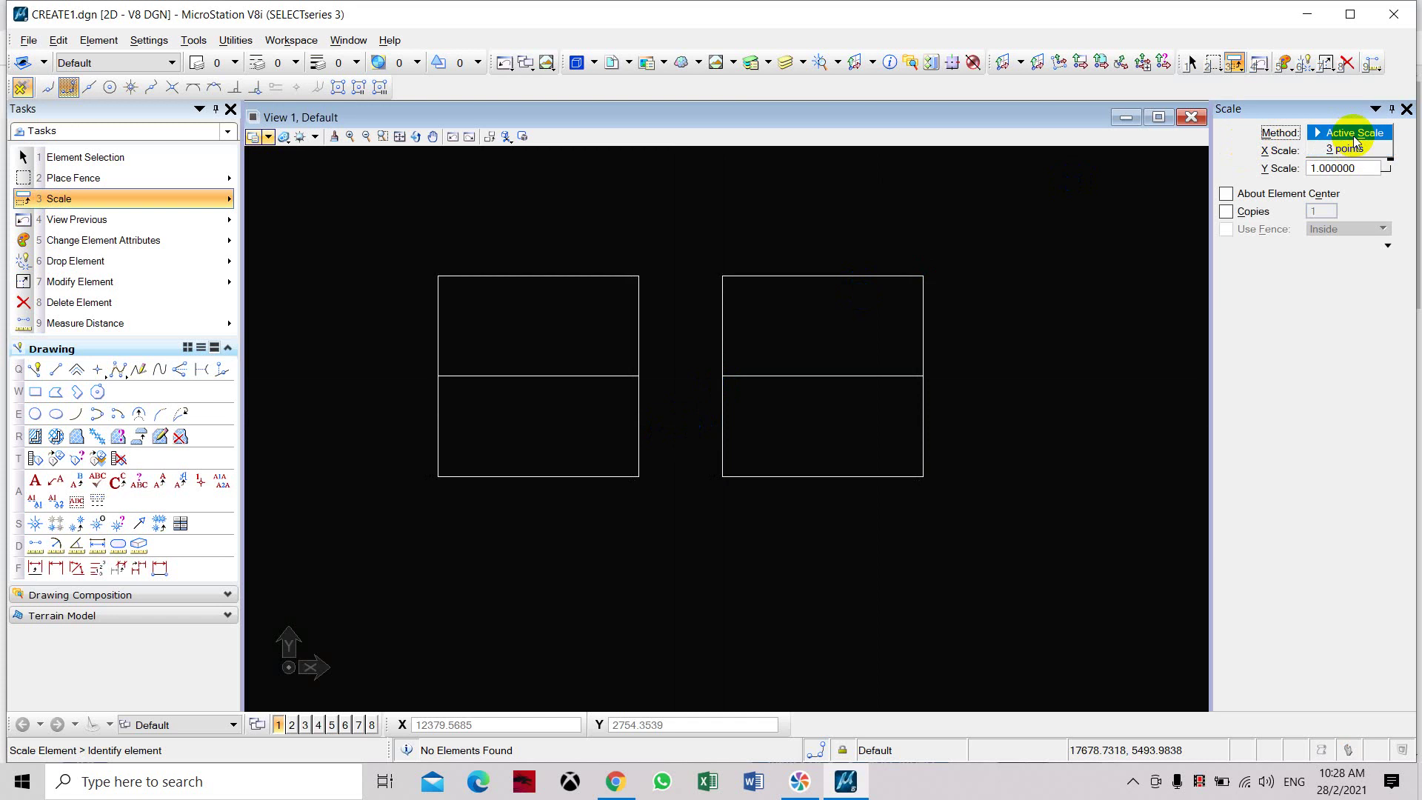
pyautogui.click(1349, 134)
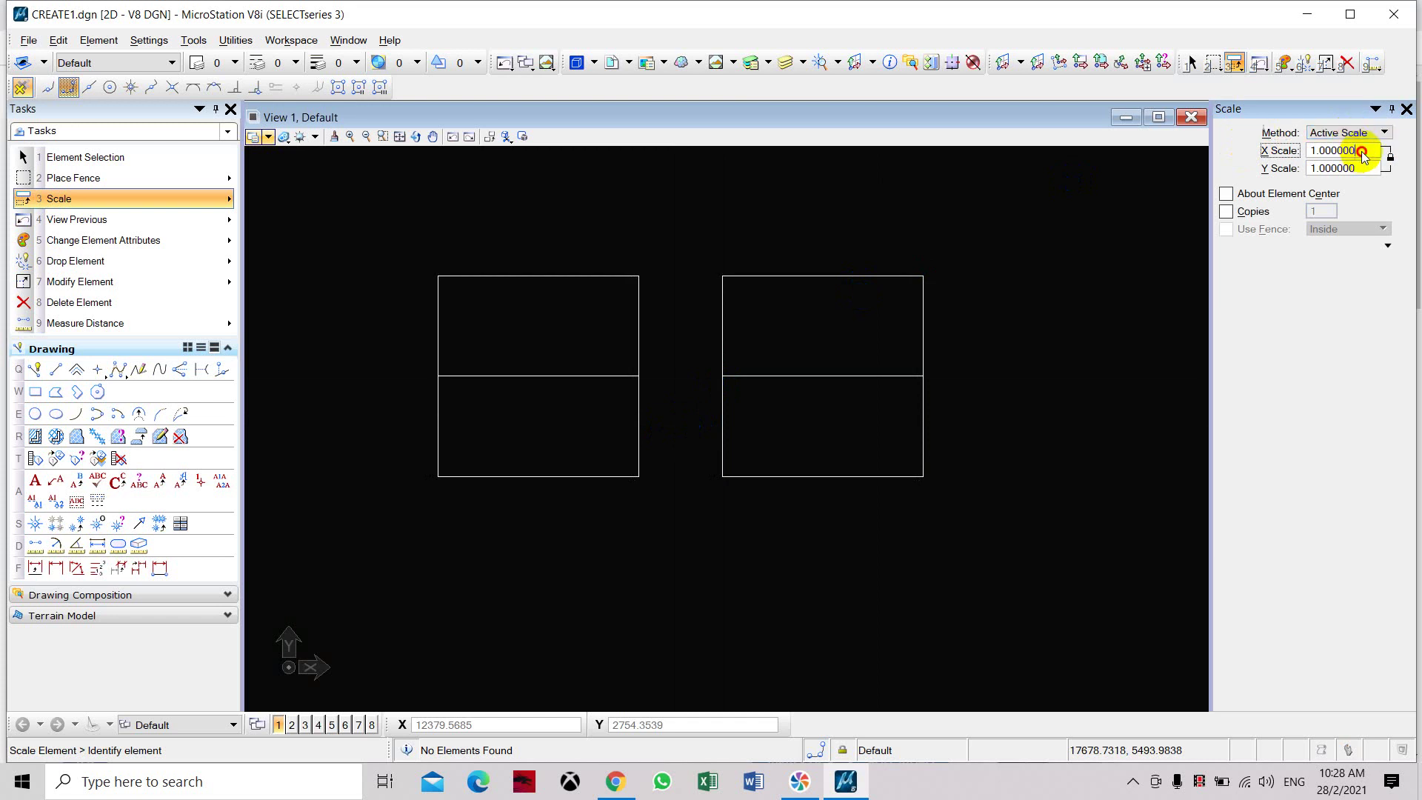
pyautogui.moveTo(1363, 152); pyautogui.dragTo(1308, 153)
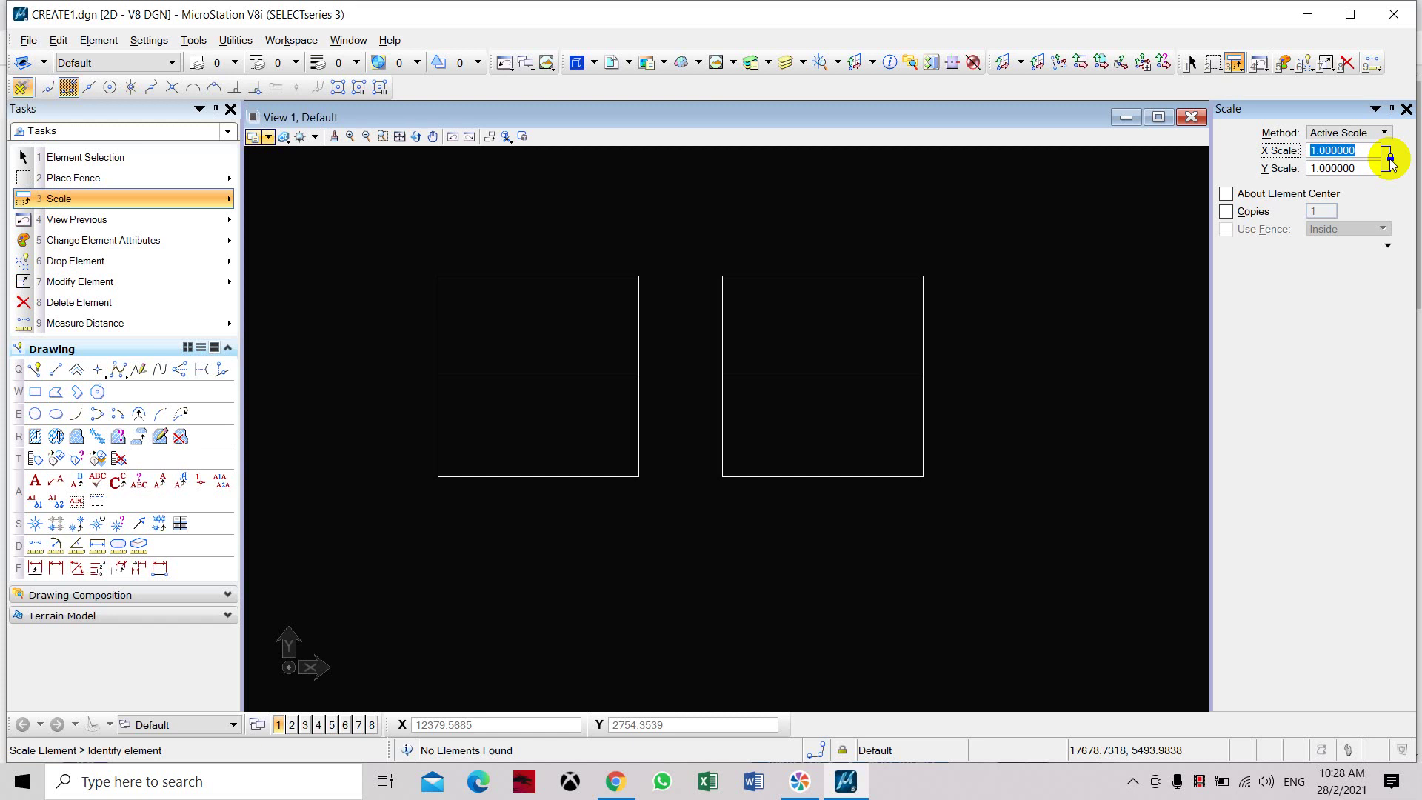
pyautogui.click(1299, 170)
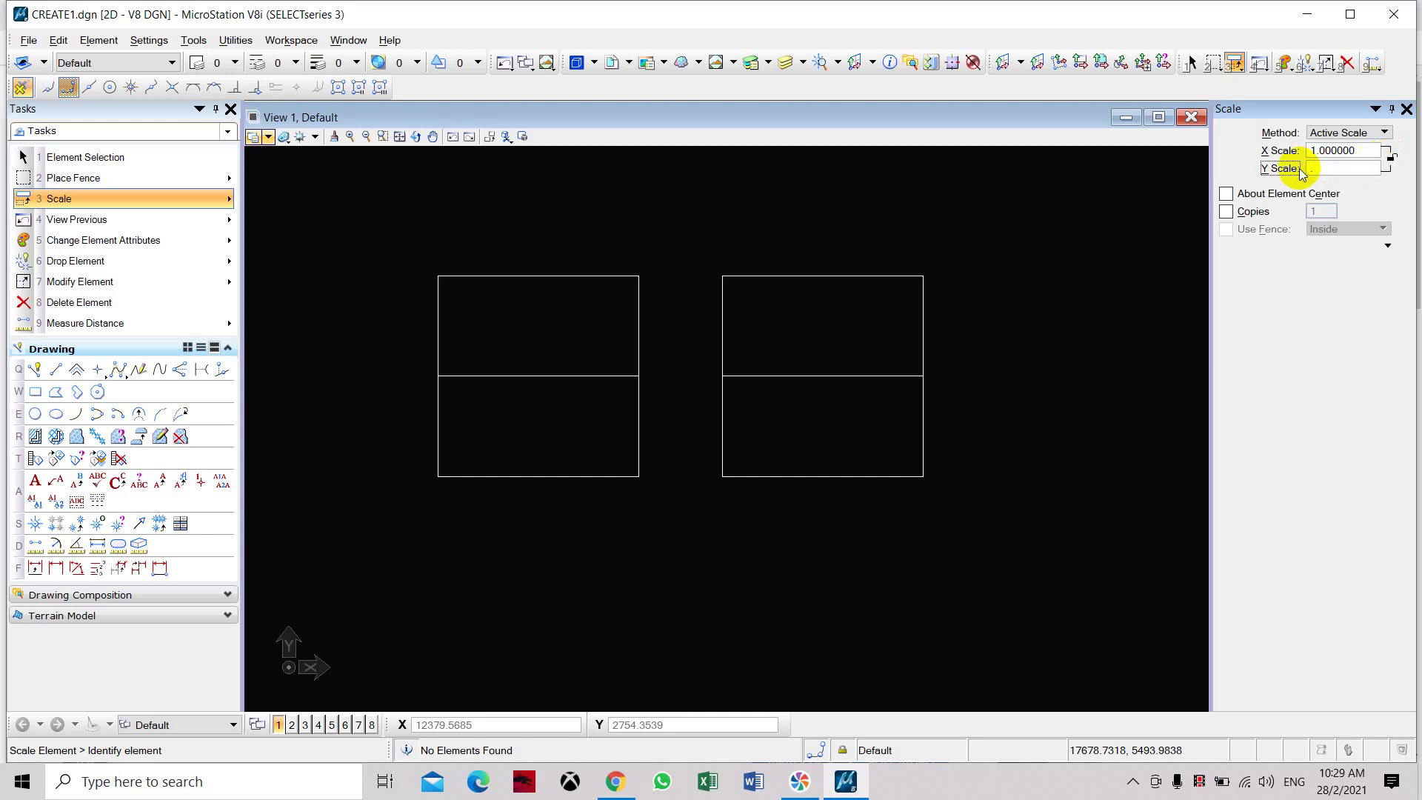
pyautogui.press('Return')
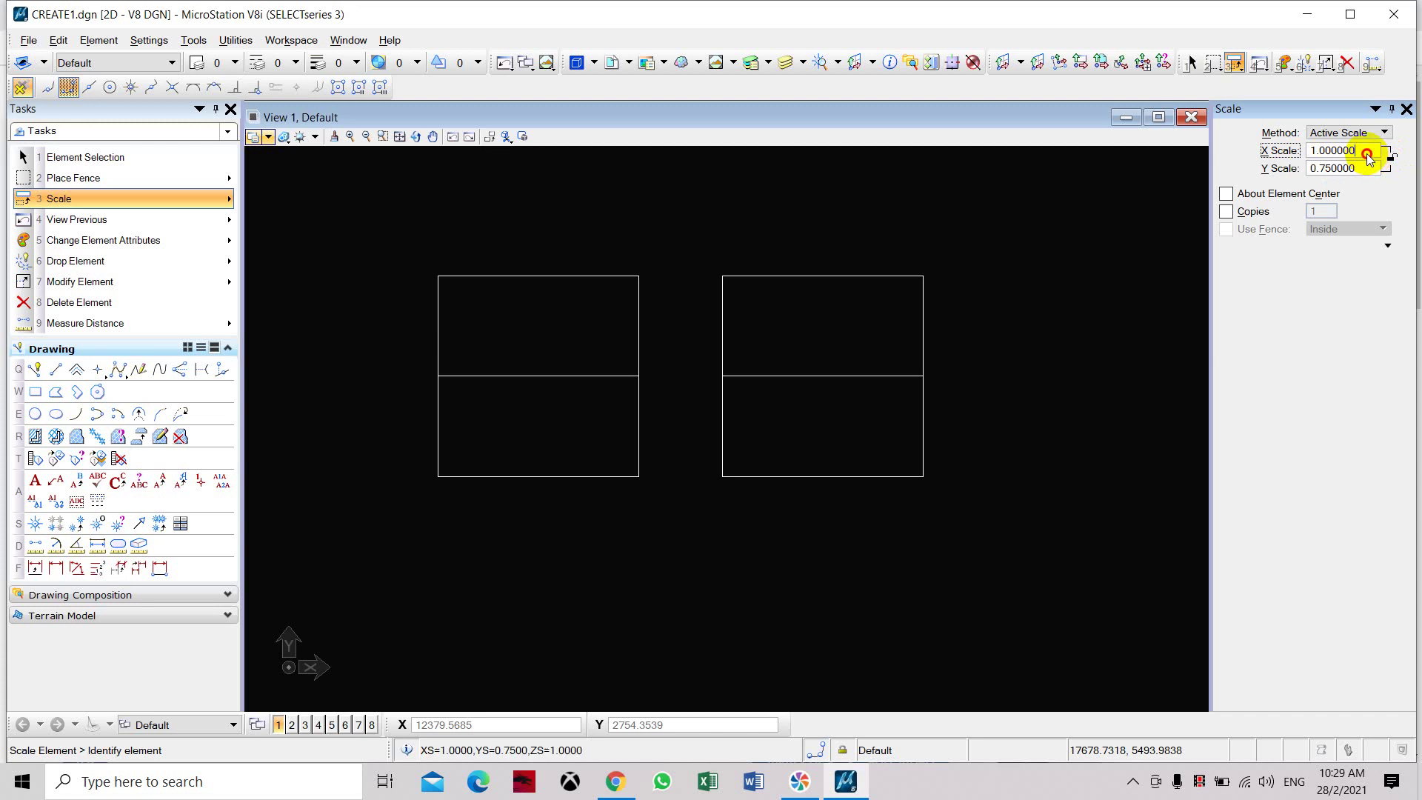
pyautogui.click(1272, 151)
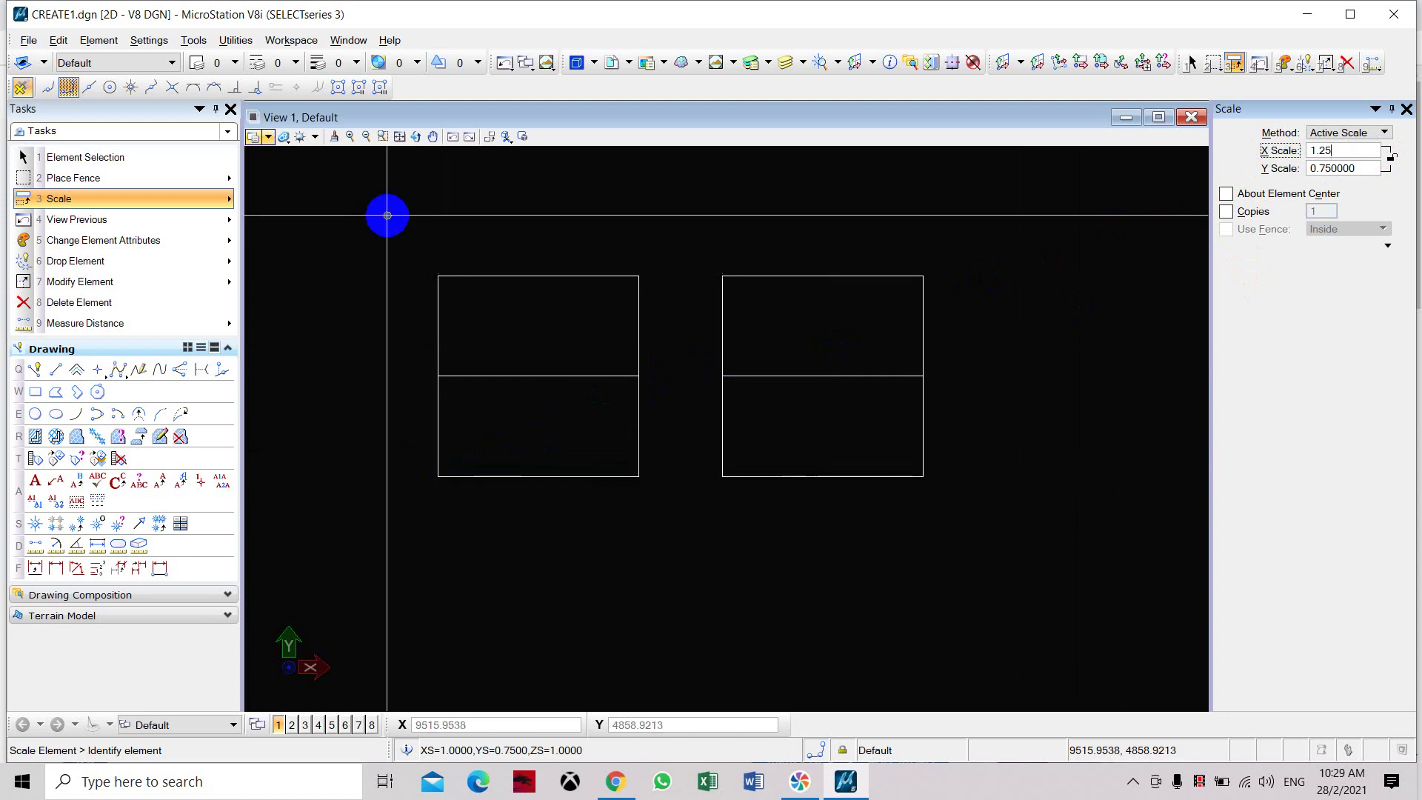
# Scale the left pair of stacked rectangles by the active factors about a point just left of their shared edge.
pyautogui.moveTo(387, 215); pyautogui.dragTo(666, 492)
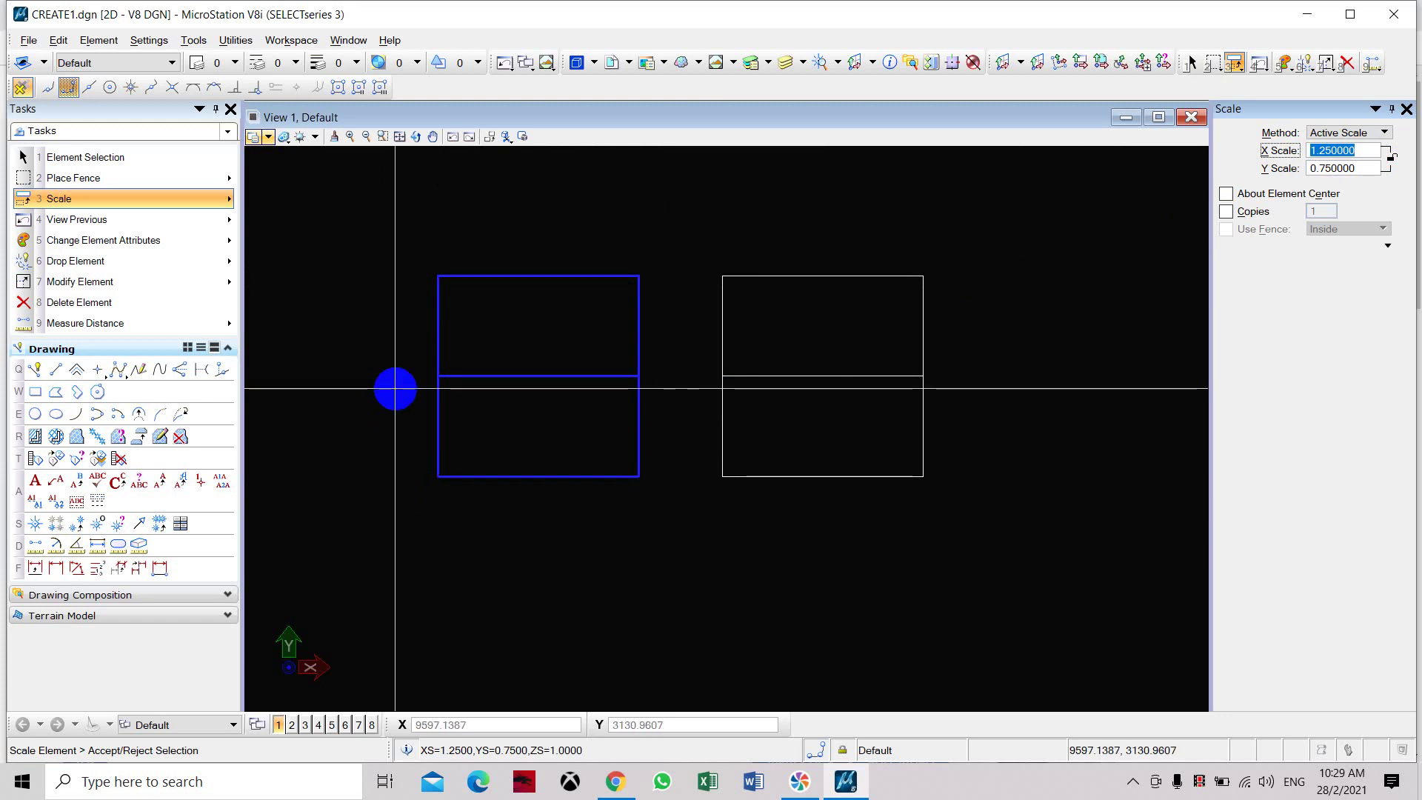
pyautogui.click(396, 388)
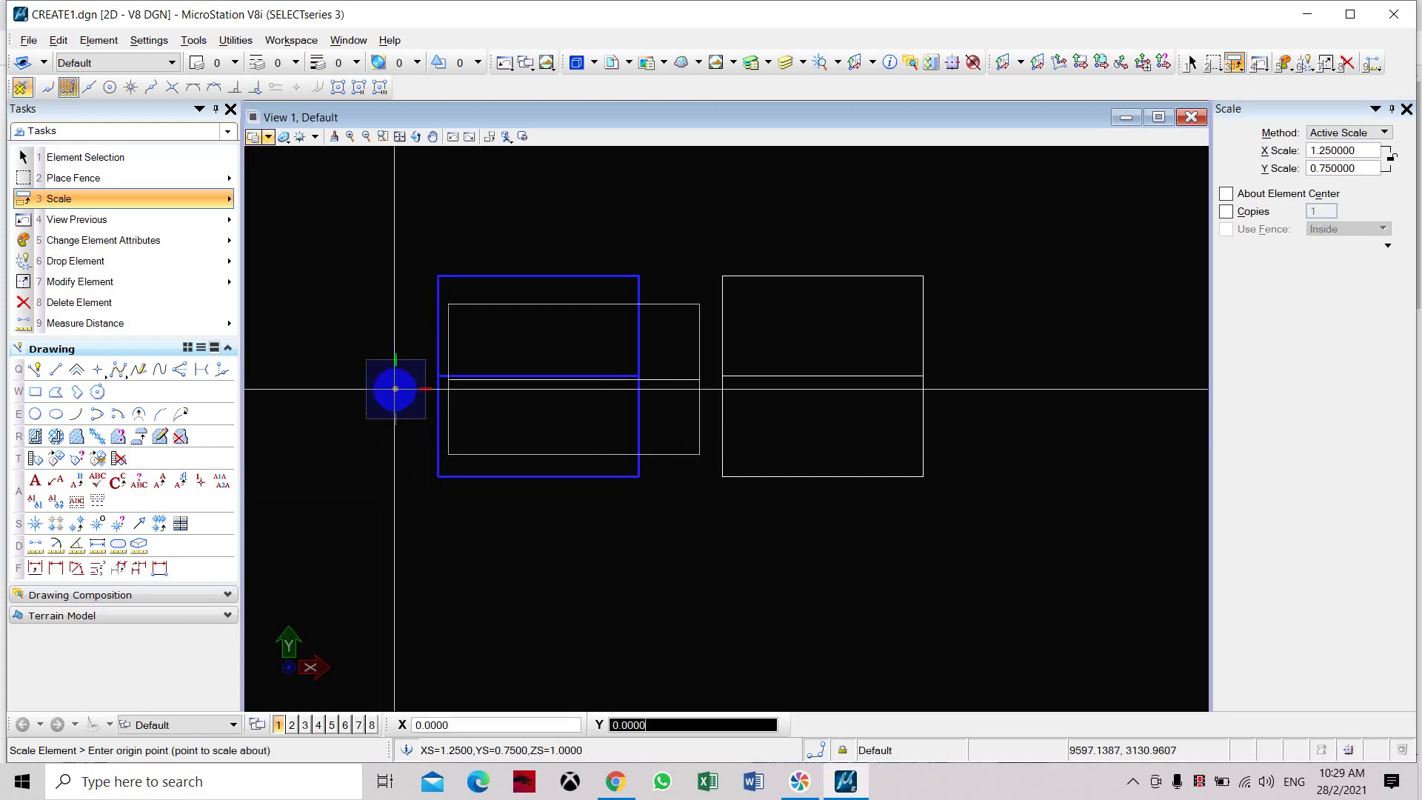
pyautogui.rightClick(395, 388)
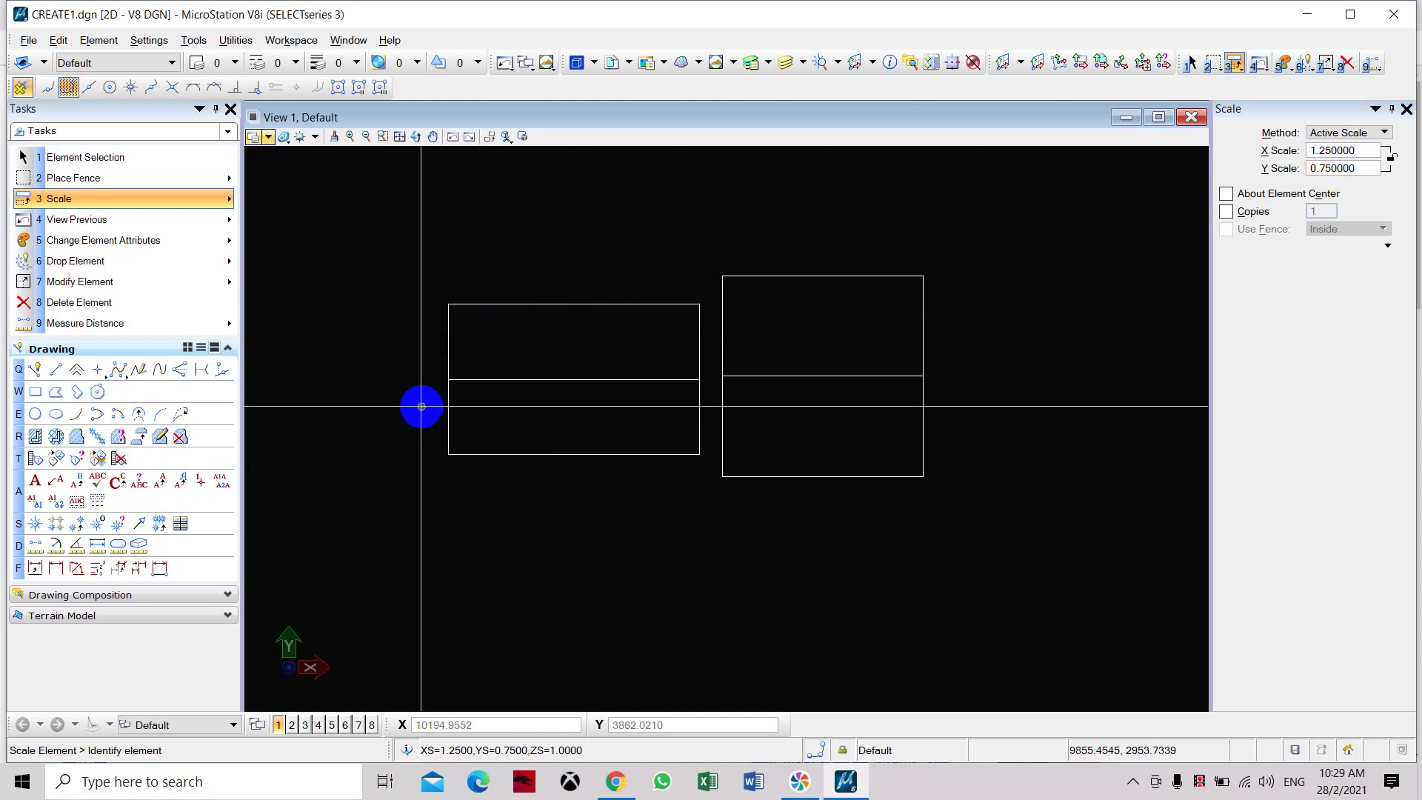
# Link the scale factors at 1.25 and scale the right pair of rectangles about the left end of their shared edge.
pyautogui.click(1391, 158)
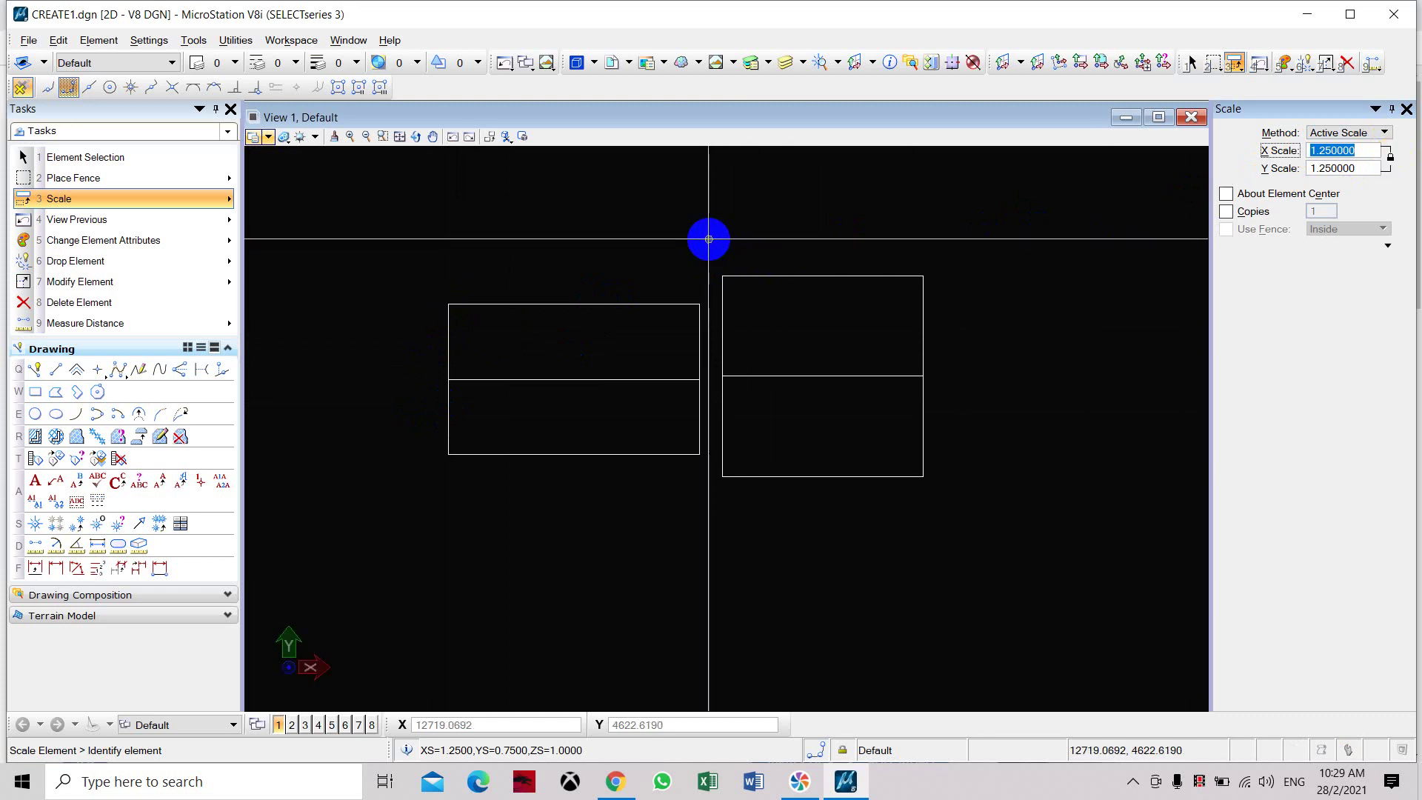
pyautogui.click(922, 475)
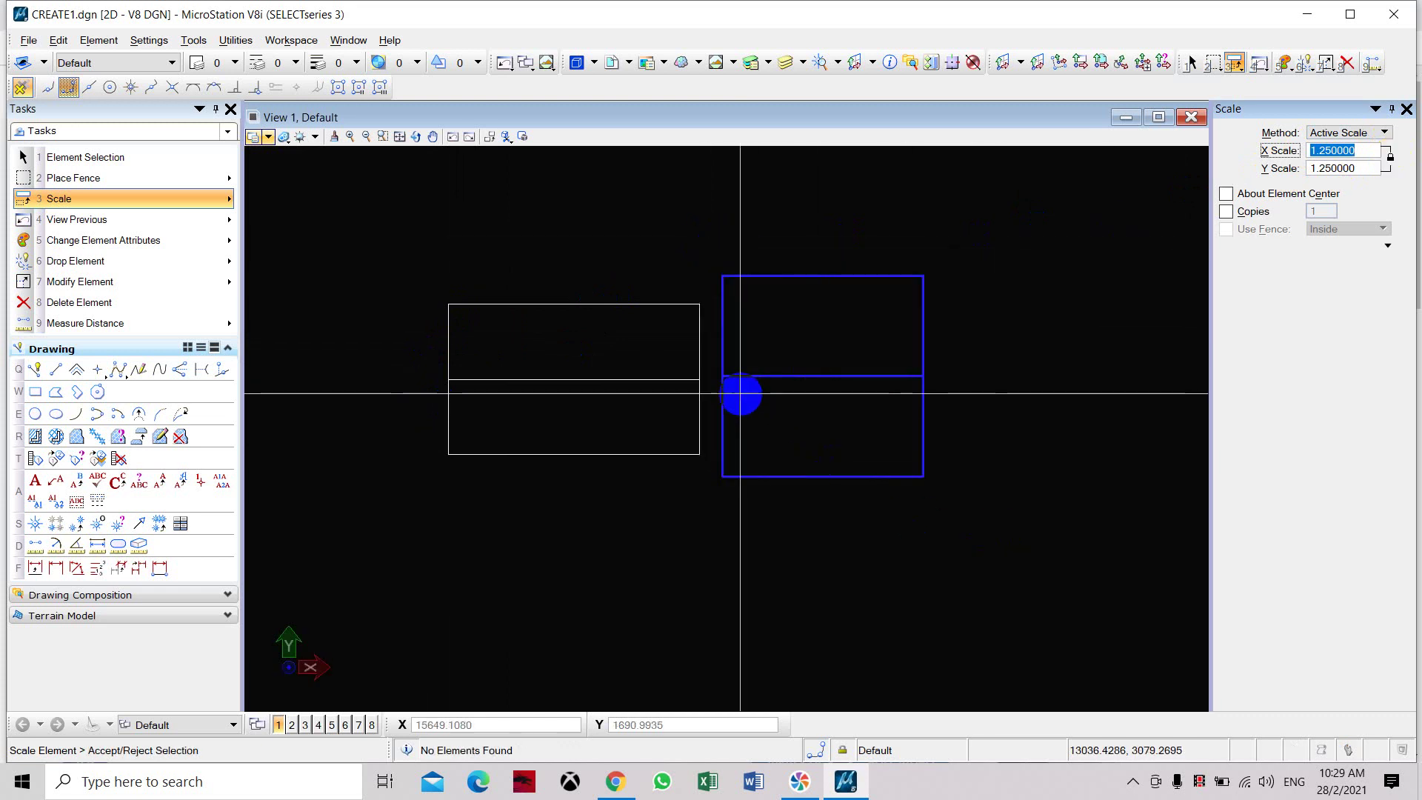
pyautogui.click(722, 376)
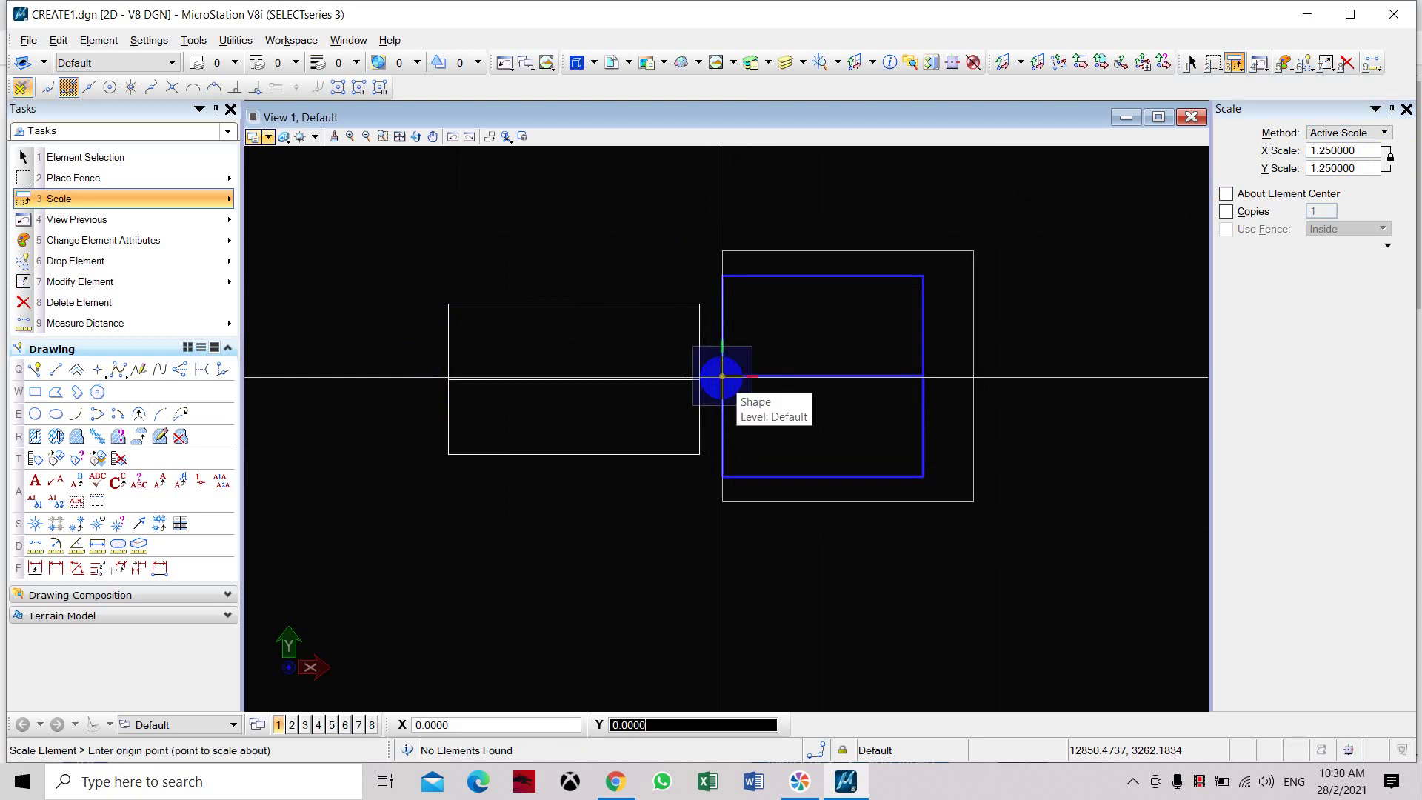
pyautogui.click(722, 376)
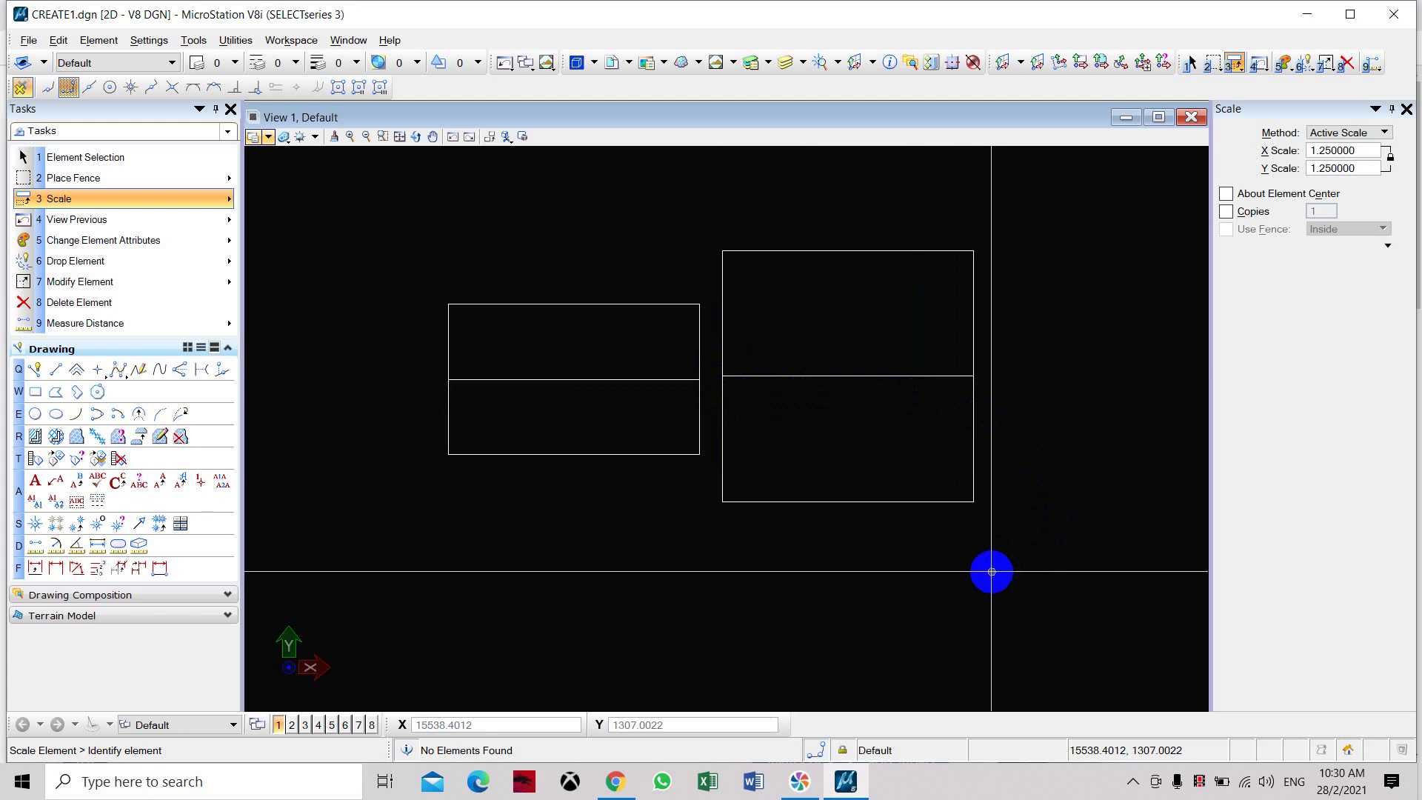
# Rotate the right pair of rectangles by an active angle of 90° about the right end of their shared edge.
pyautogui.click(170, 200)
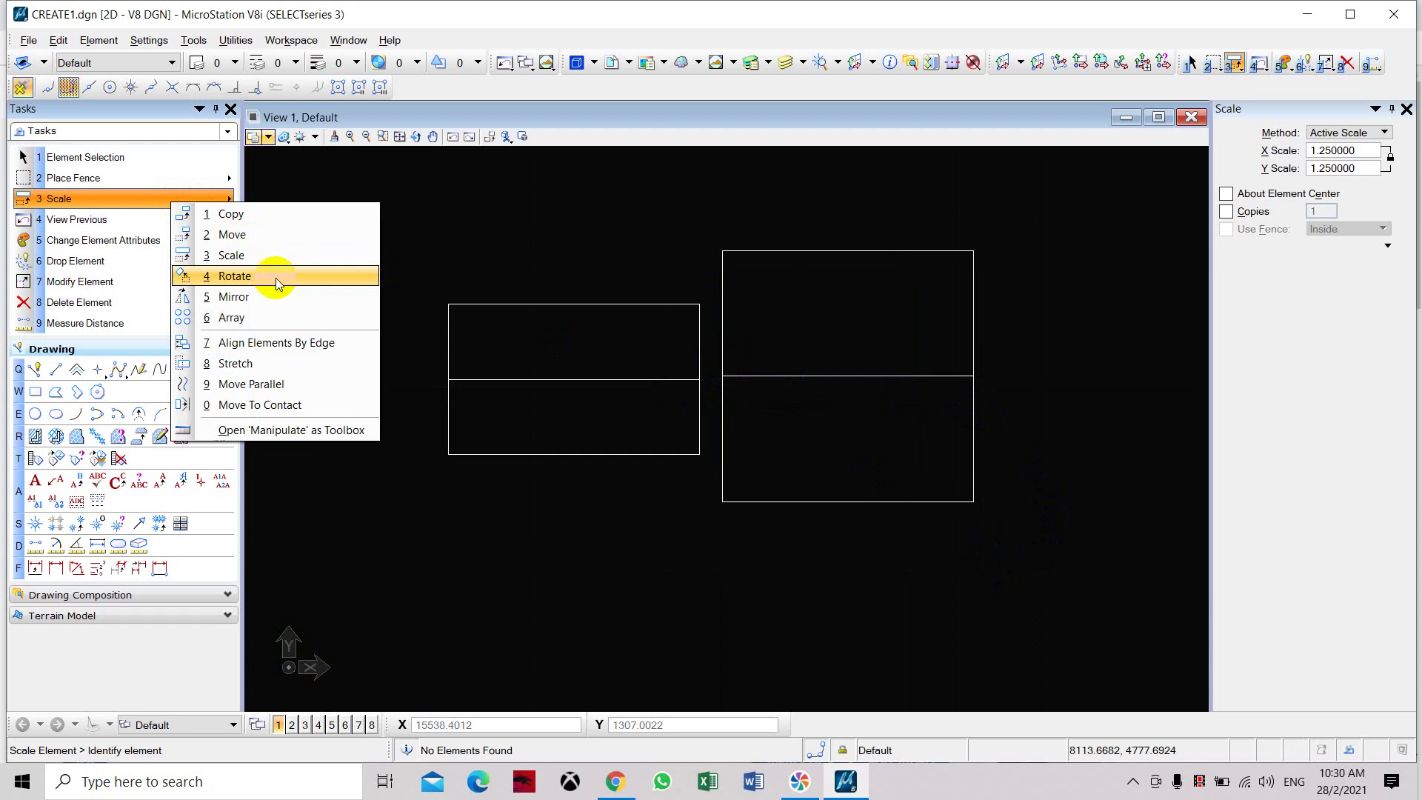
pyautogui.click(276, 278)
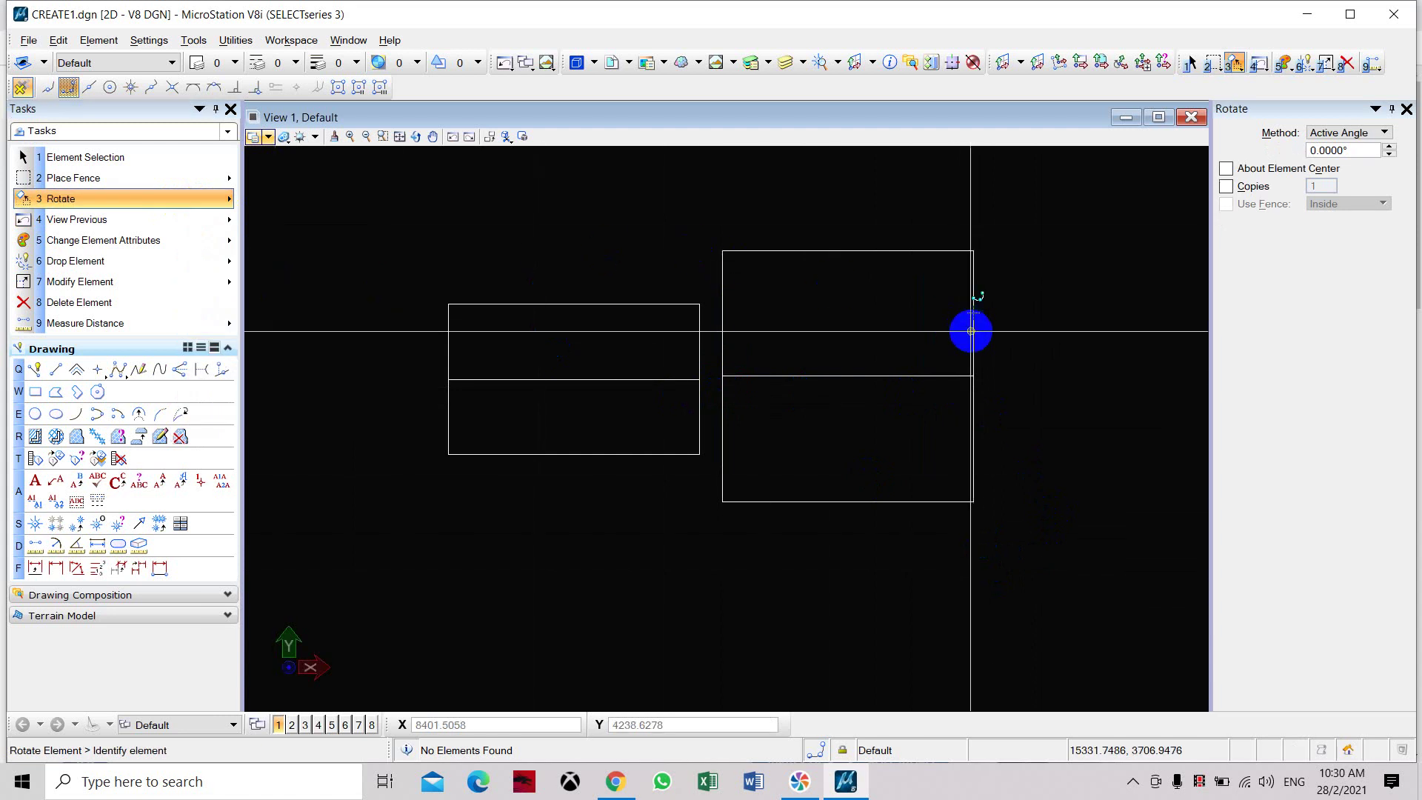
pyautogui.moveTo(970, 331); pyautogui.dragTo(851, 326, button='middle')
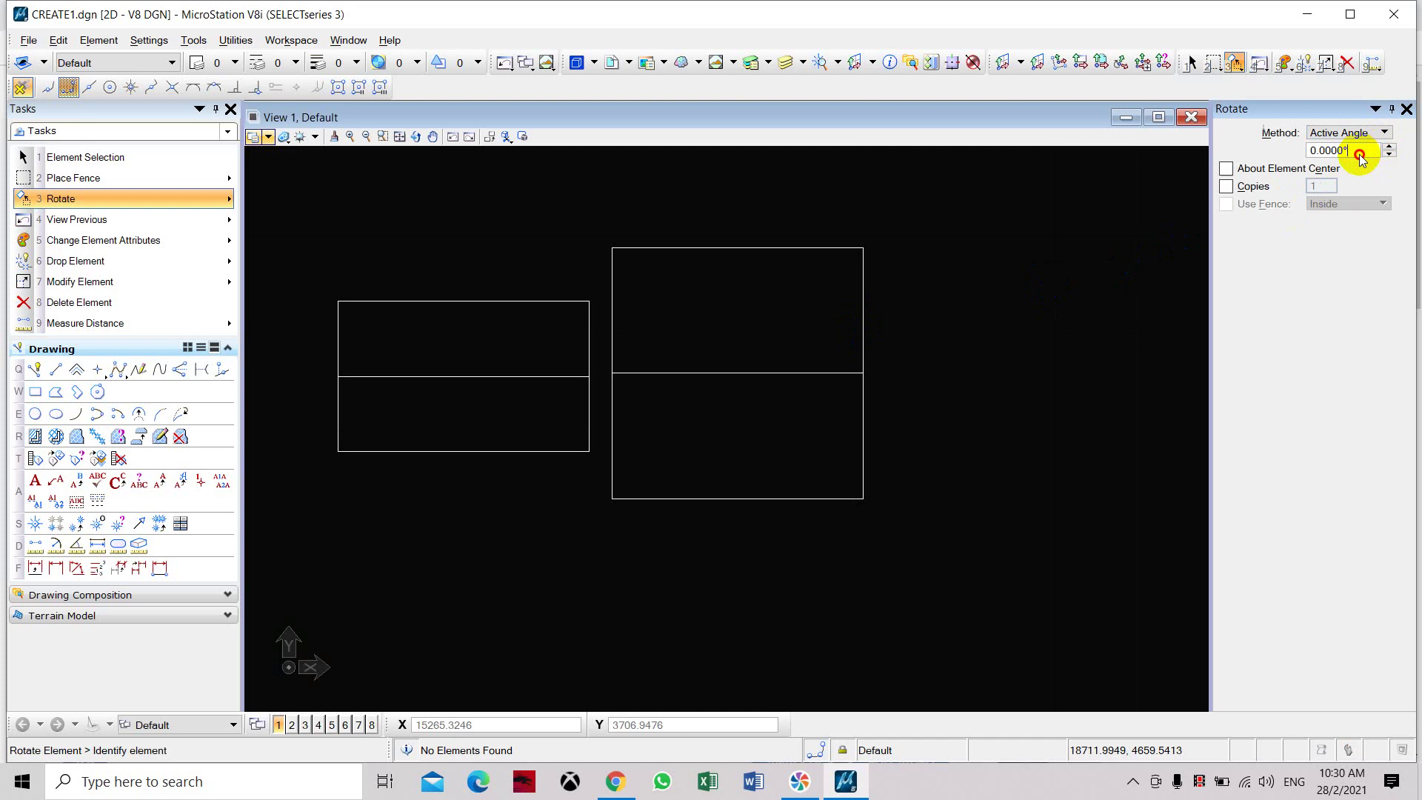
pyautogui.moveTo(1358, 151); pyautogui.dragTo(1272, 152)
pyautogui.click(810, 442)
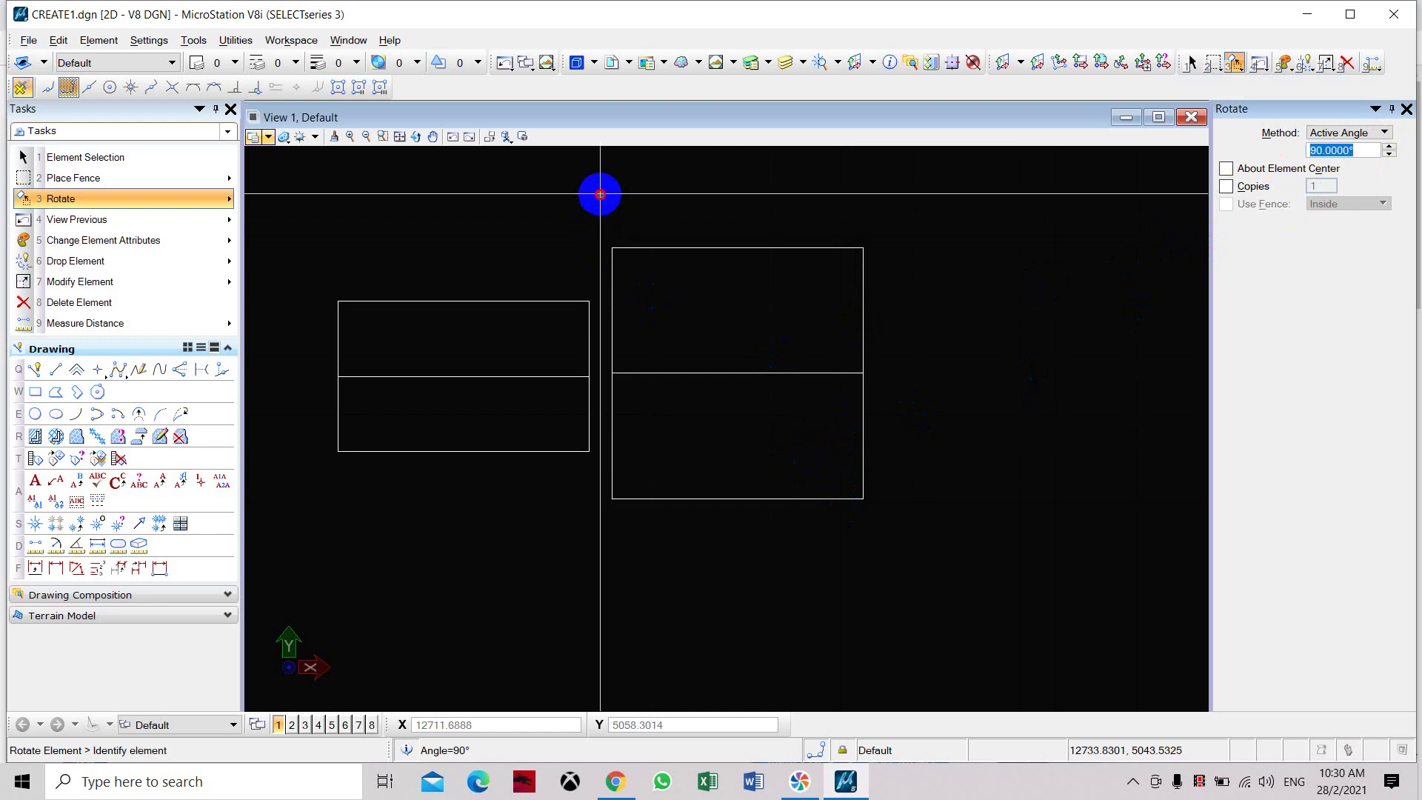
pyautogui.moveTo(597, 193); pyautogui.dragTo(918, 553)
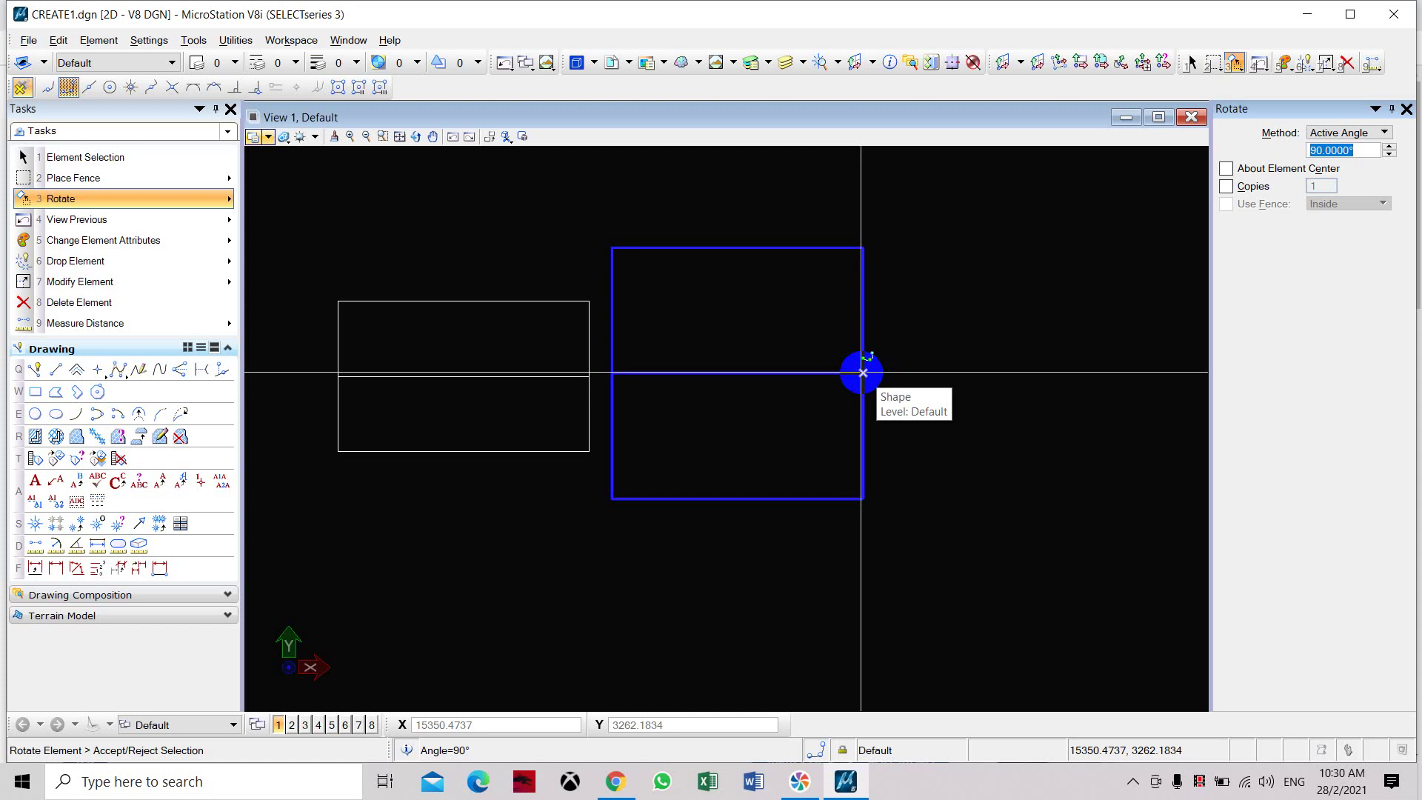
pyautogui.click(862, 373)
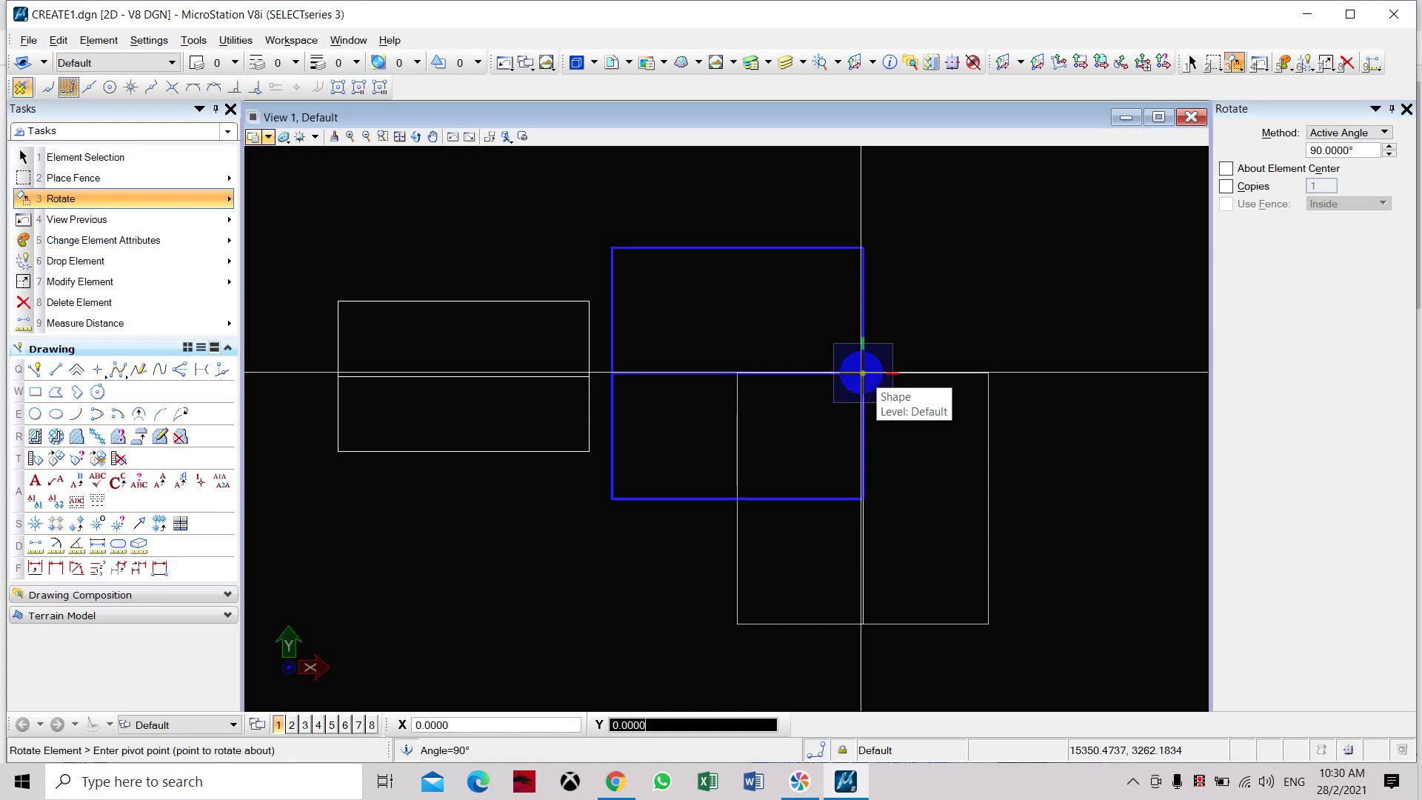
pyautogui.click(863, 373)
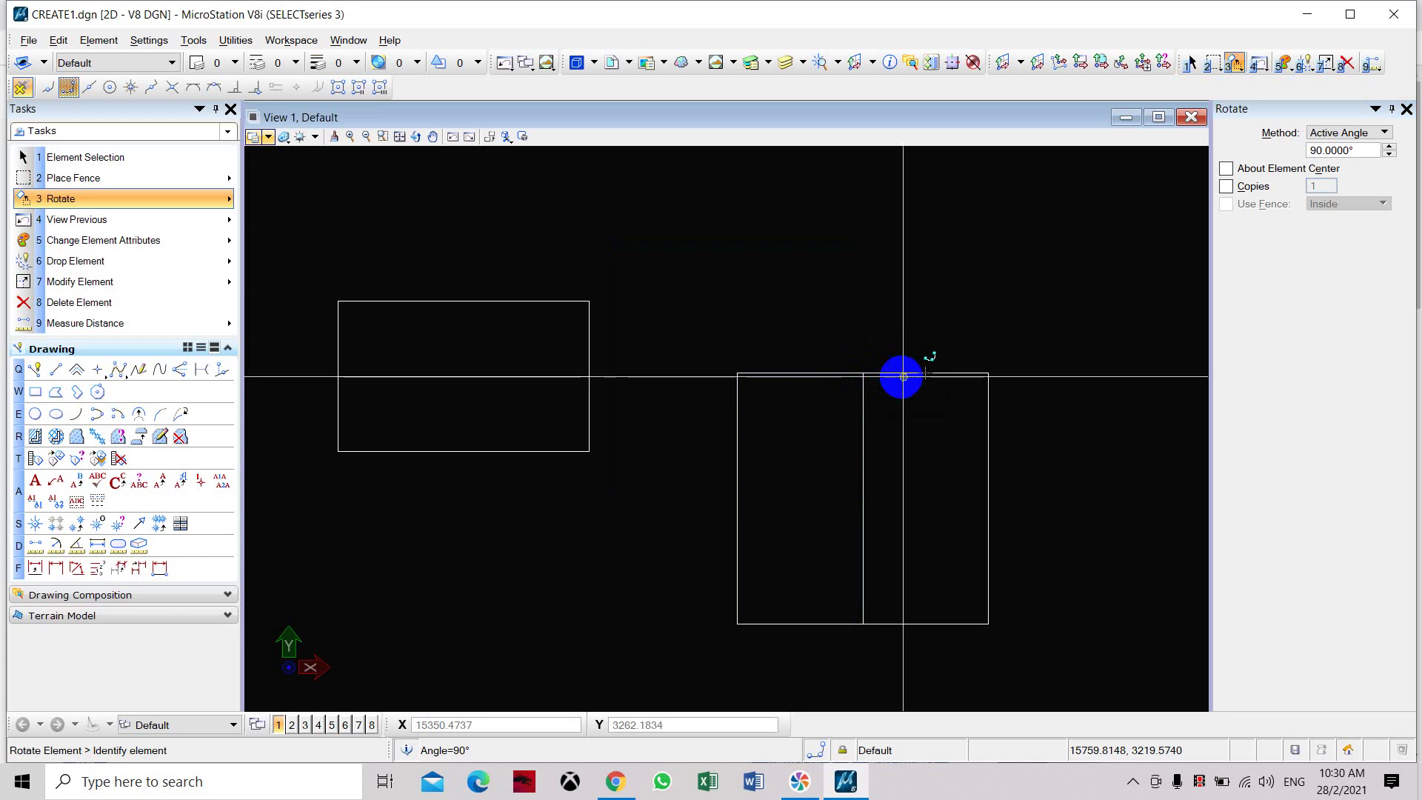
# Rotate the right pair of rectangles by 180° about the upper end of their shared edge.
pyautogui.moveTo(1035, 536); pyautogui.dragTo(983, 456, button='middle')
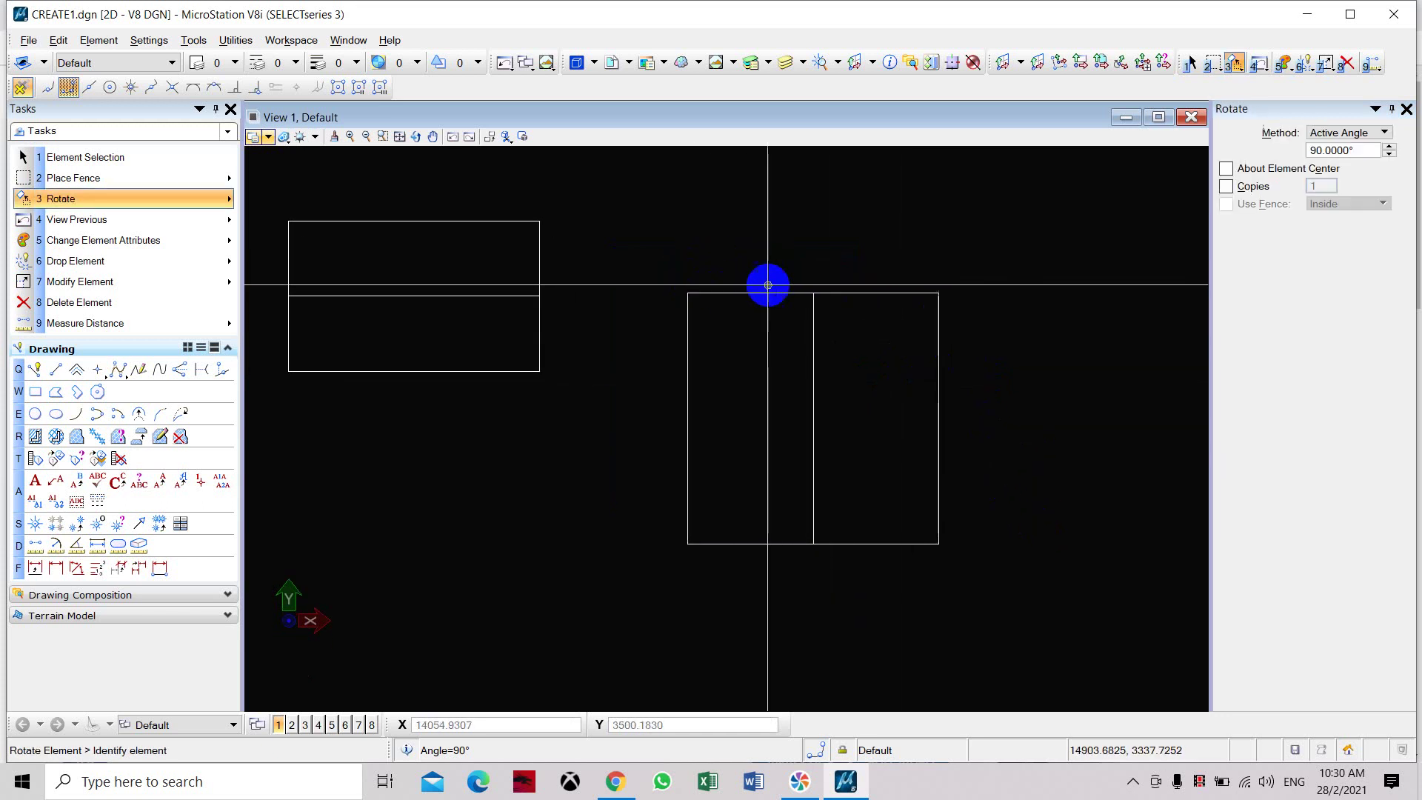
pyautogui.moveTo(1365, 150); pyautogui.dragTo(1251, 143)
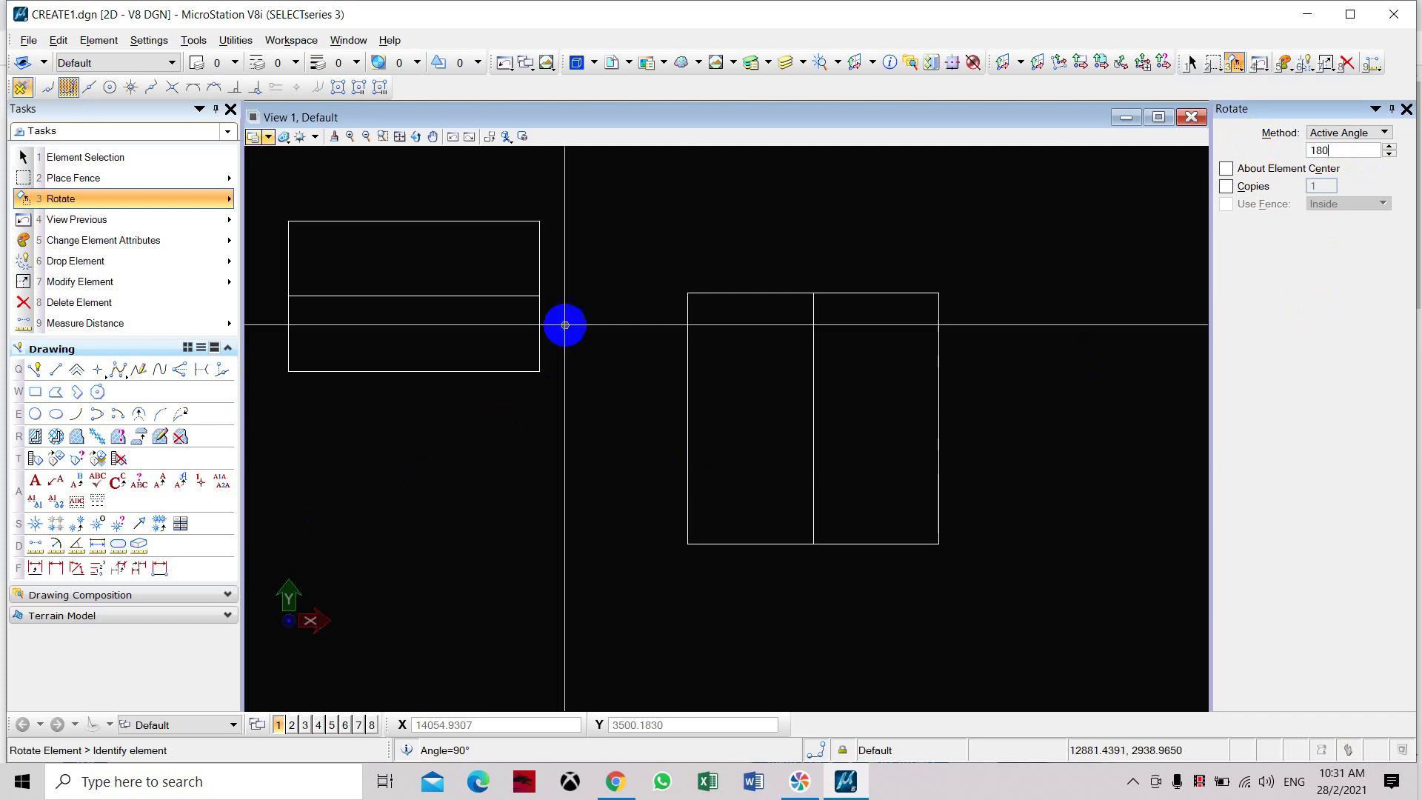
pyautogui.write('180')
pyautogui.click(688, 293)
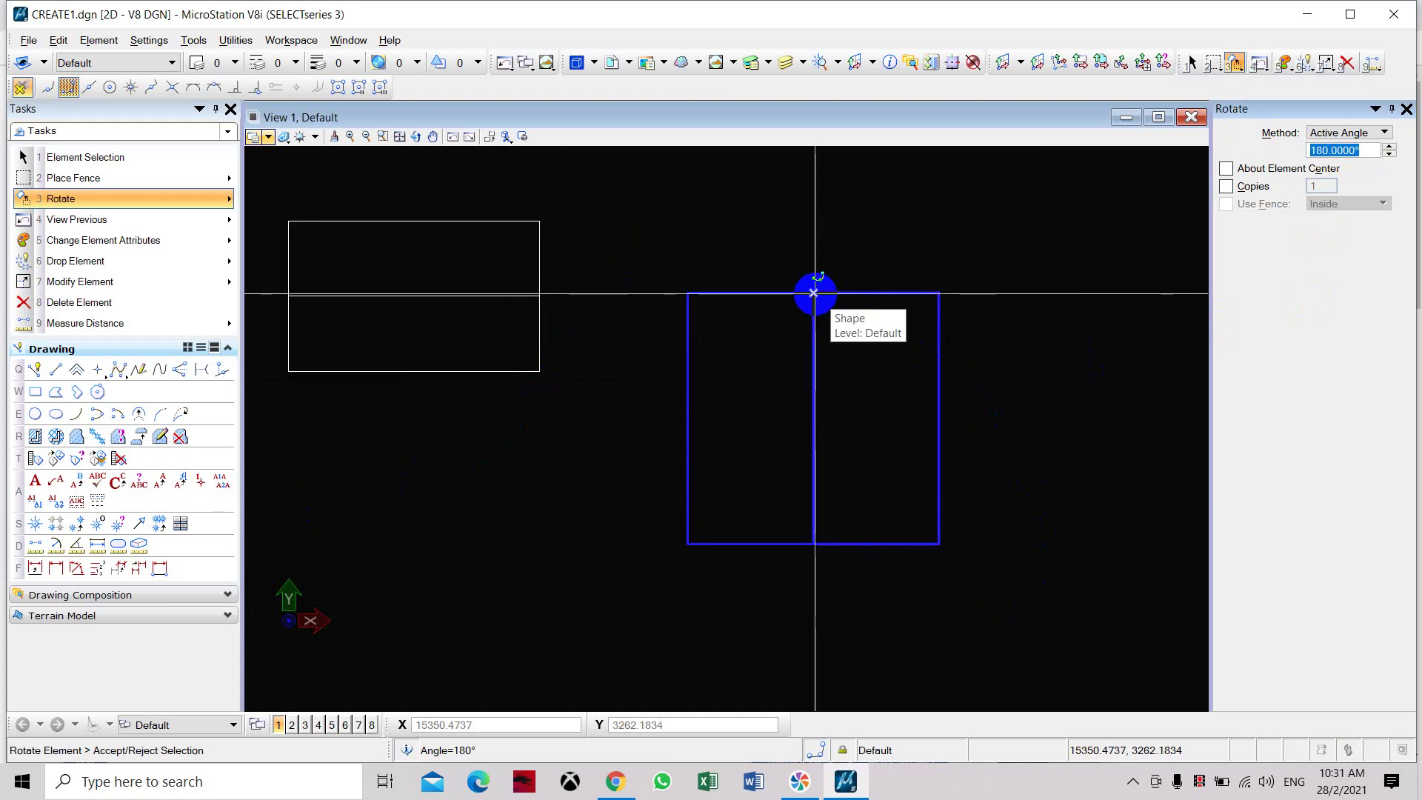
pyautogui.click(814, 293)
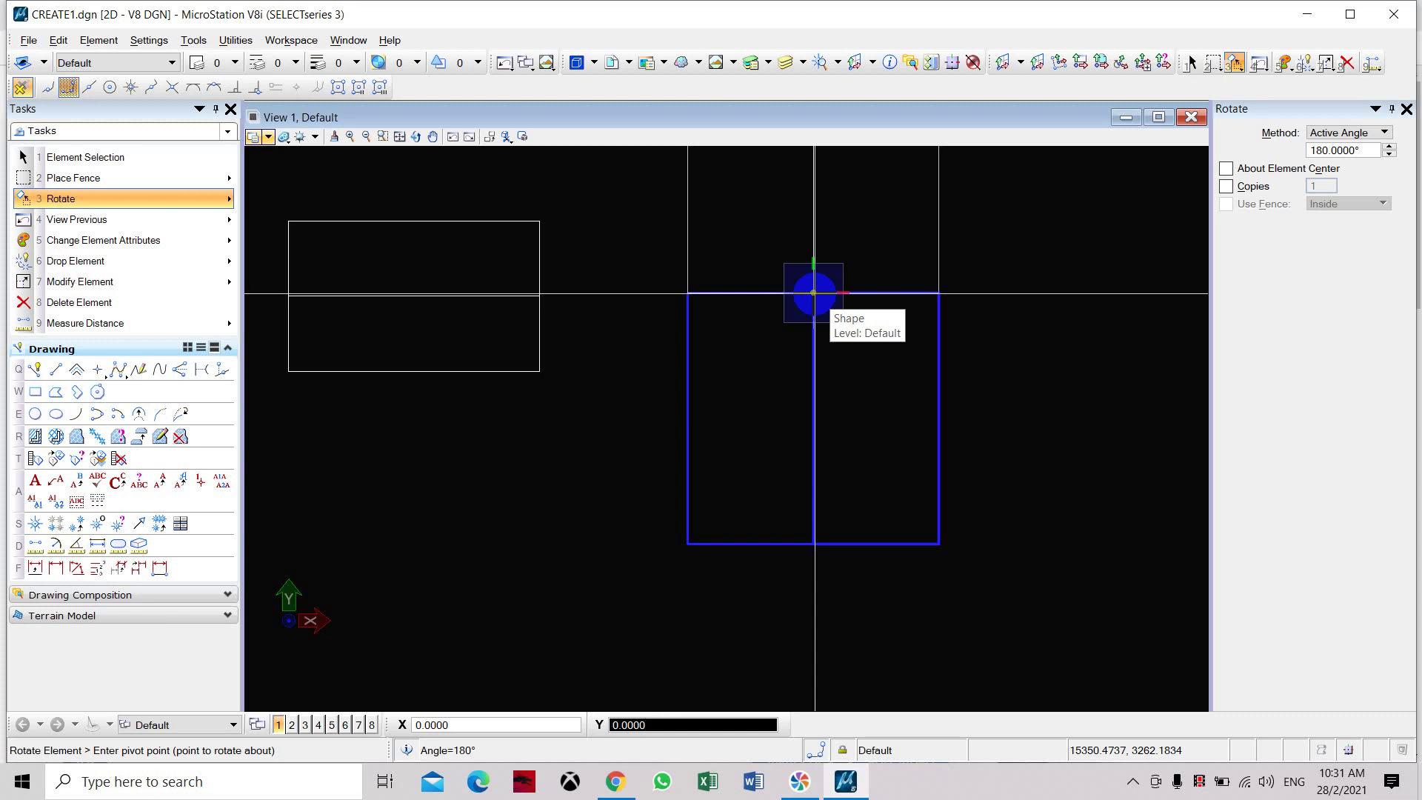
pyautogui.click(813, 293)
# Rotate the right pair of rectangles by 45° about its lower-right corner.
pyautogui.moveTo(800, 343); pyautogui.dragTo(690, 542, button='middle')
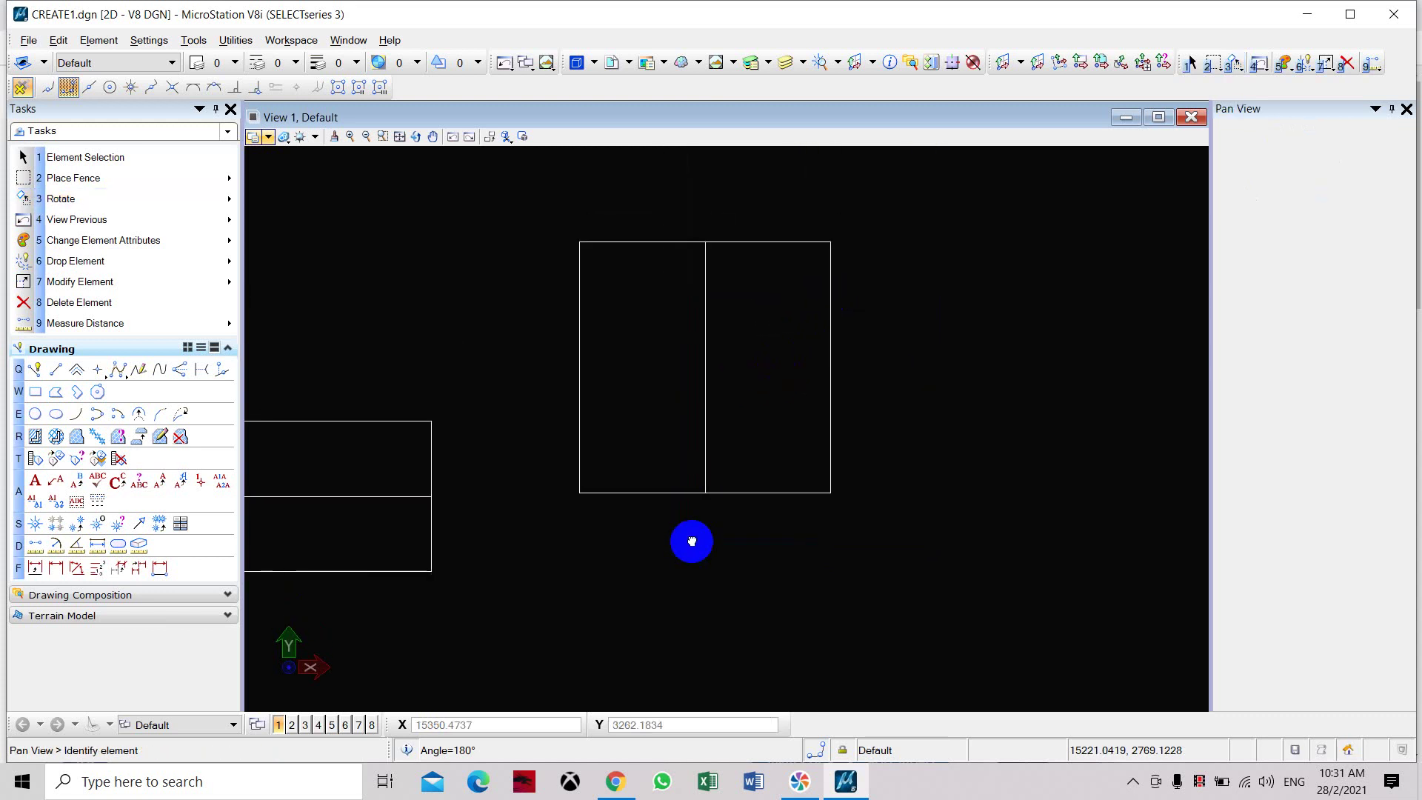
pyautogui.moveTo(539, 180); pyautogui.dragTo(896, 527)
pyautogui.click(1355, 150)
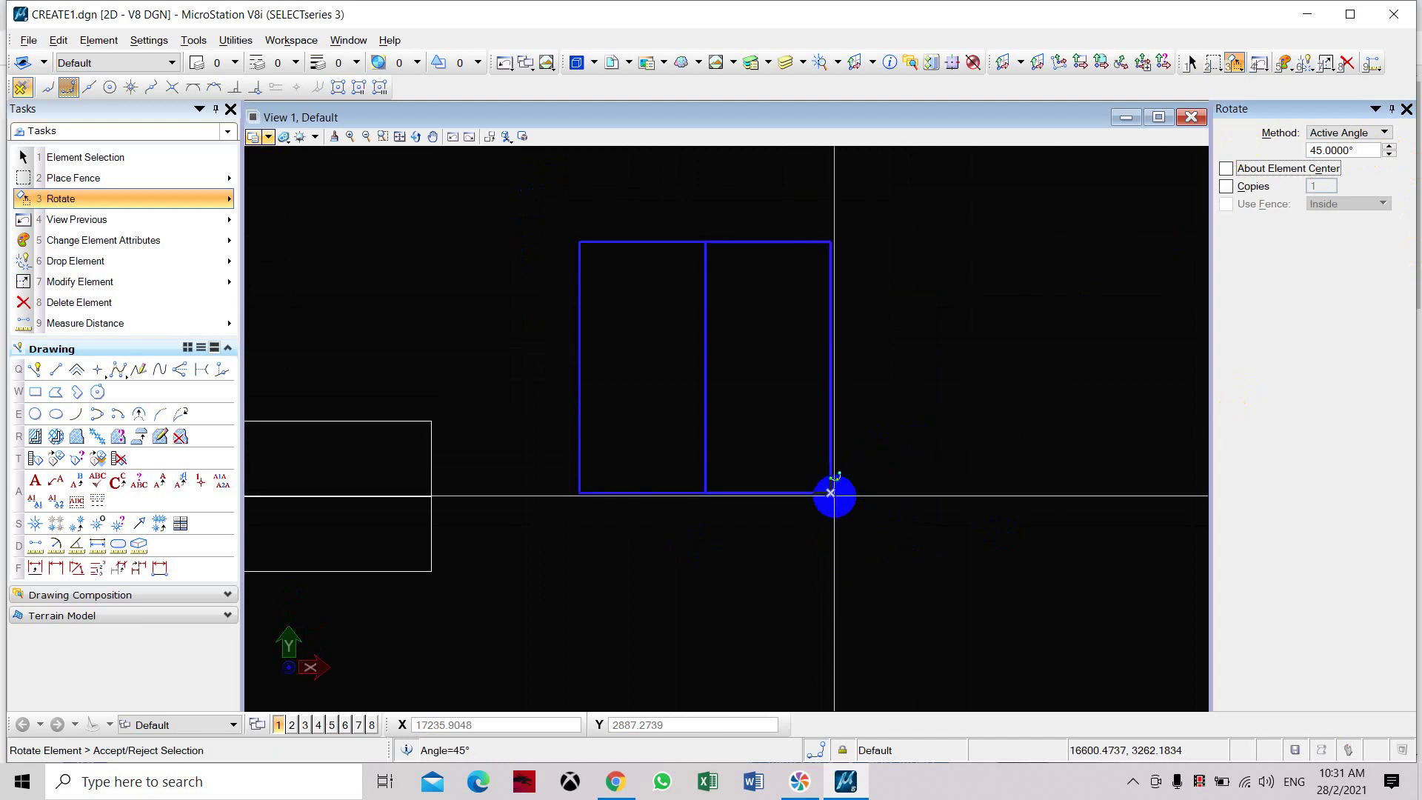
pyautogui.click(830, 492)
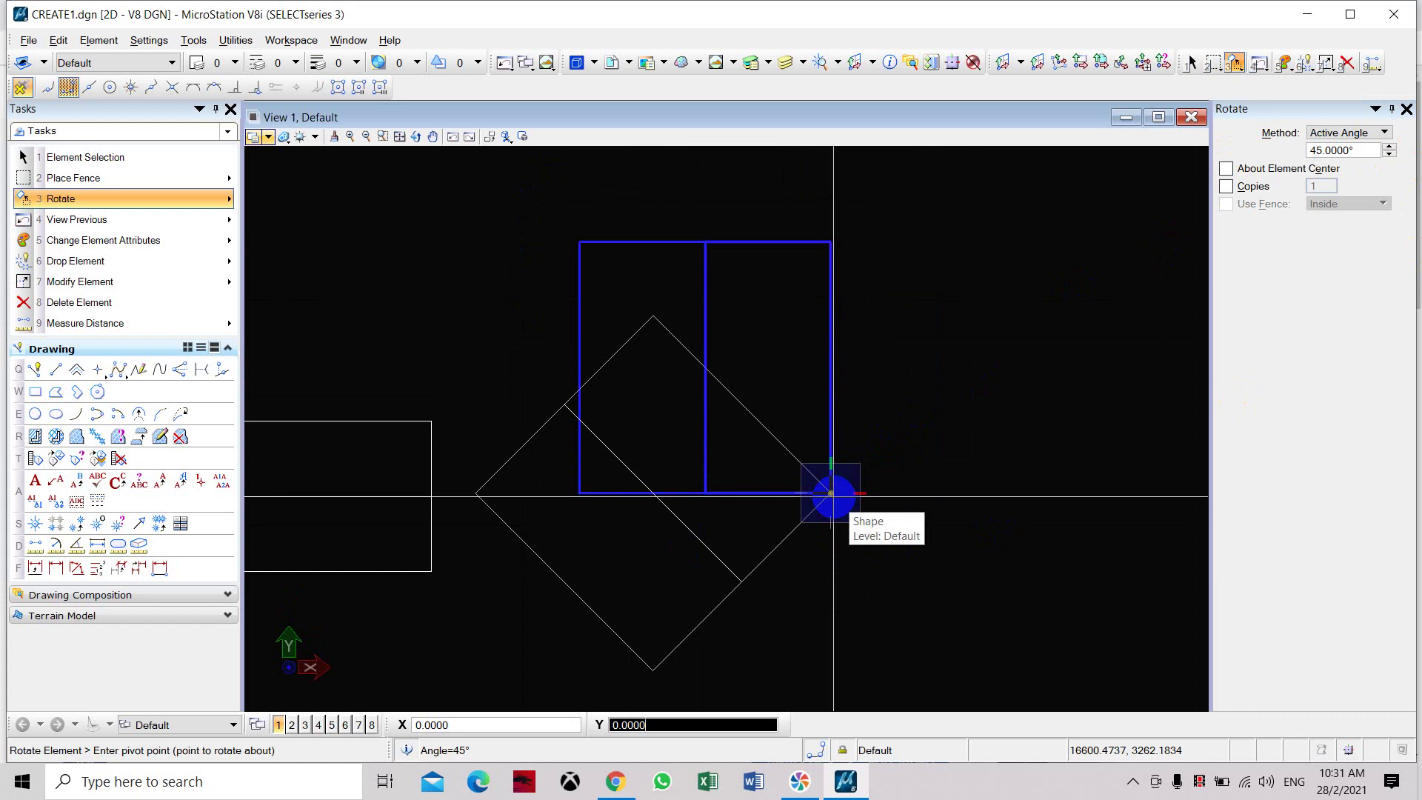
pyautogui.click(830, 492)
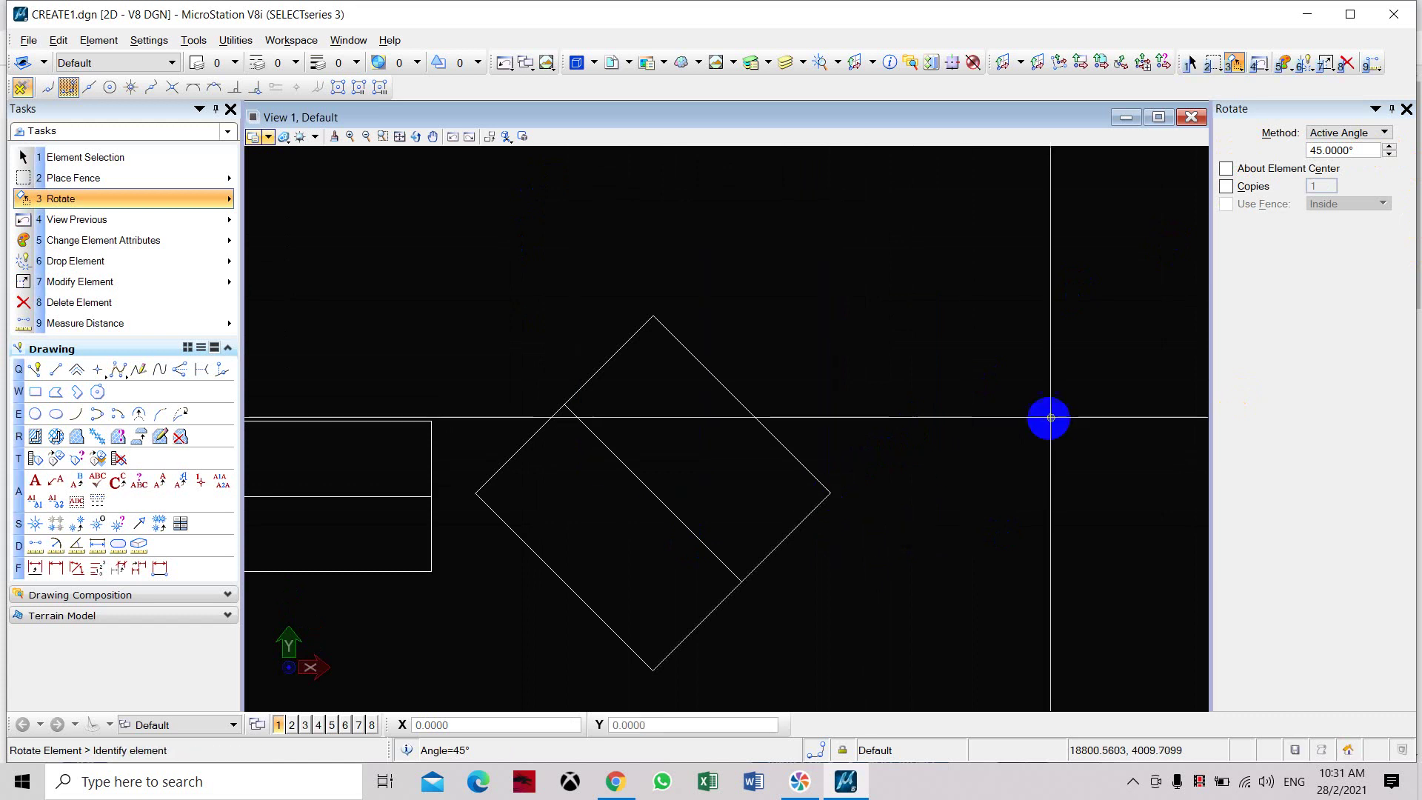
# Mirror the diamond-shaped pair of rectangles about a horizontal line level with its right corner, without making a copy.
pyautogui.moveTo(771, 429); pyautogui.dragTo(785, 286, button='middle')
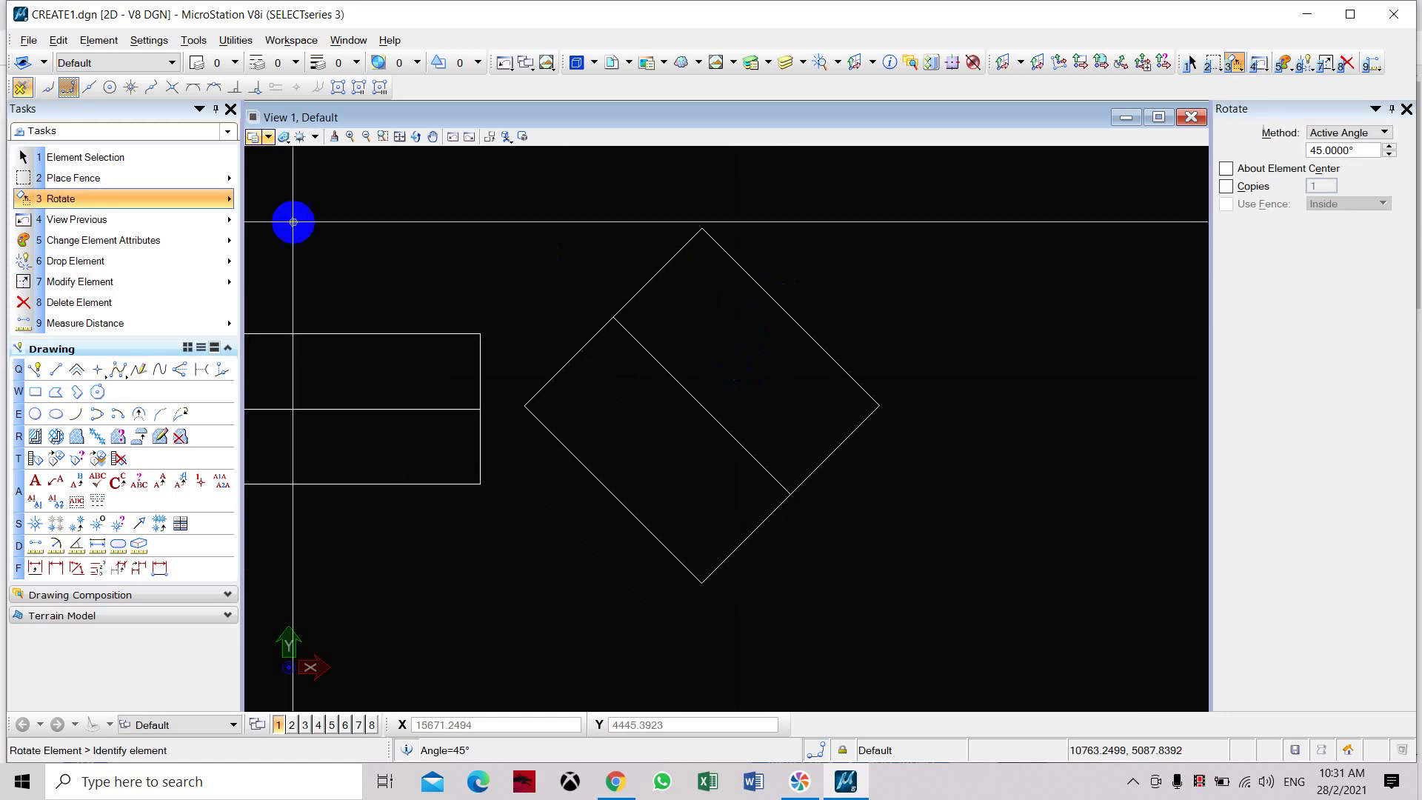
pyautogui.click(213, 198)
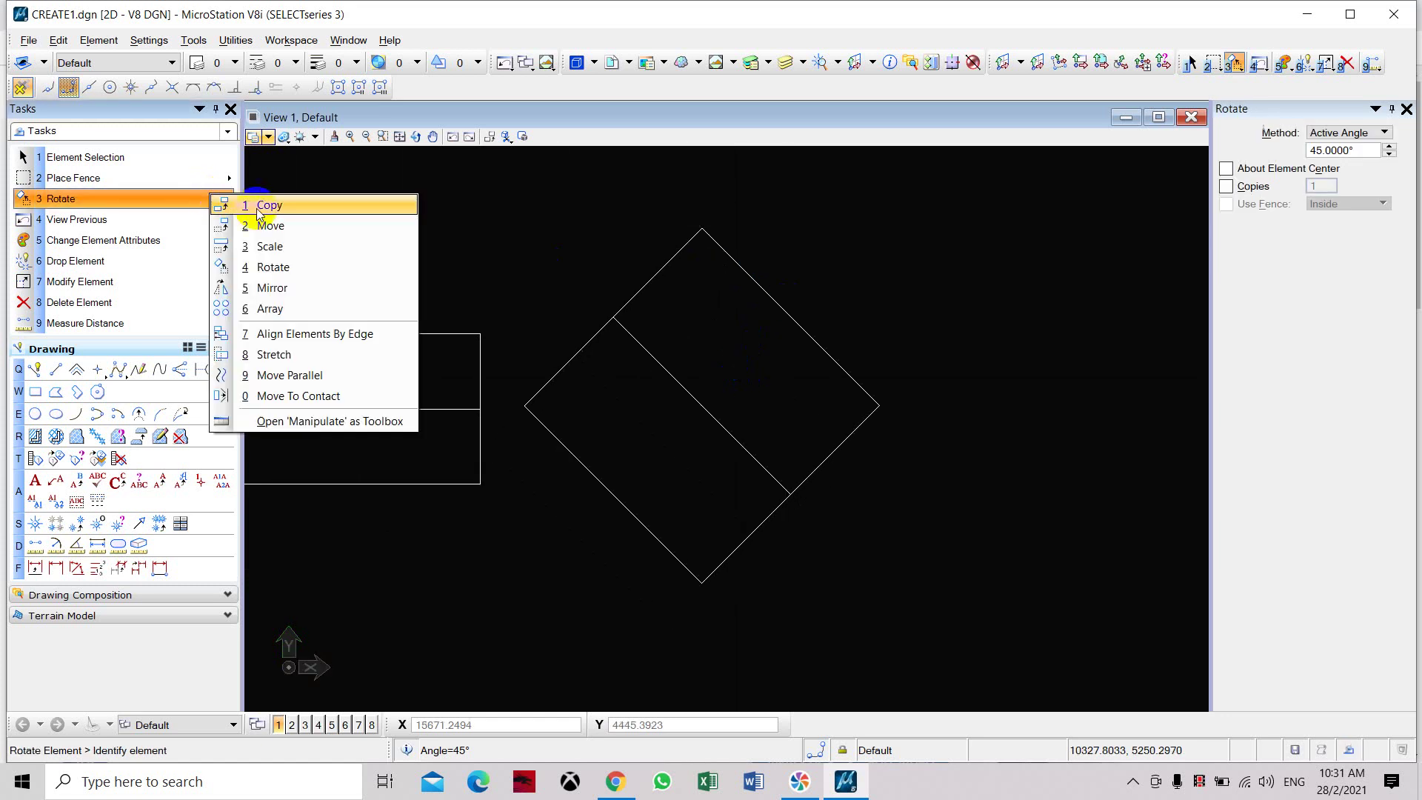
pyautogui.click(322, 288)
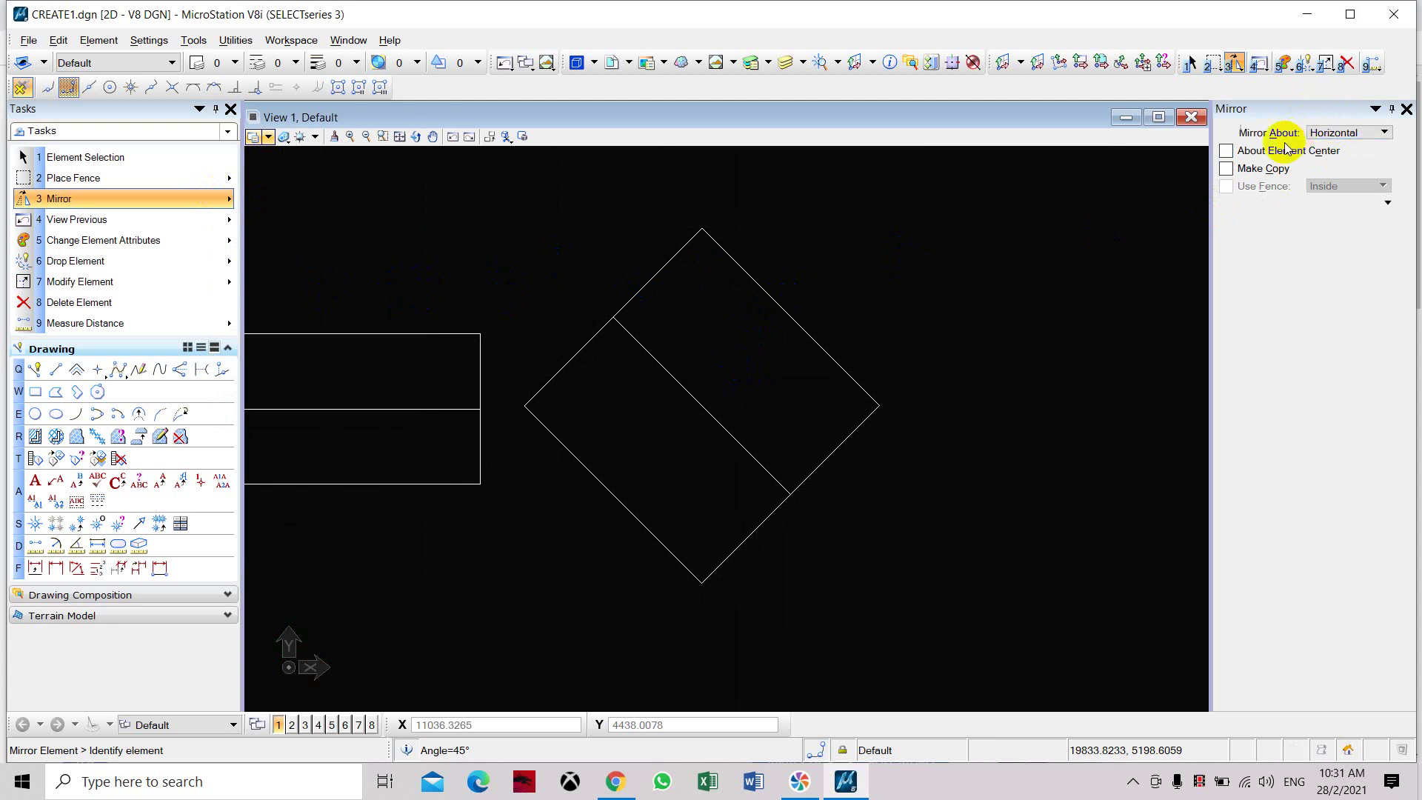
pyautogui.click(1362, 134)
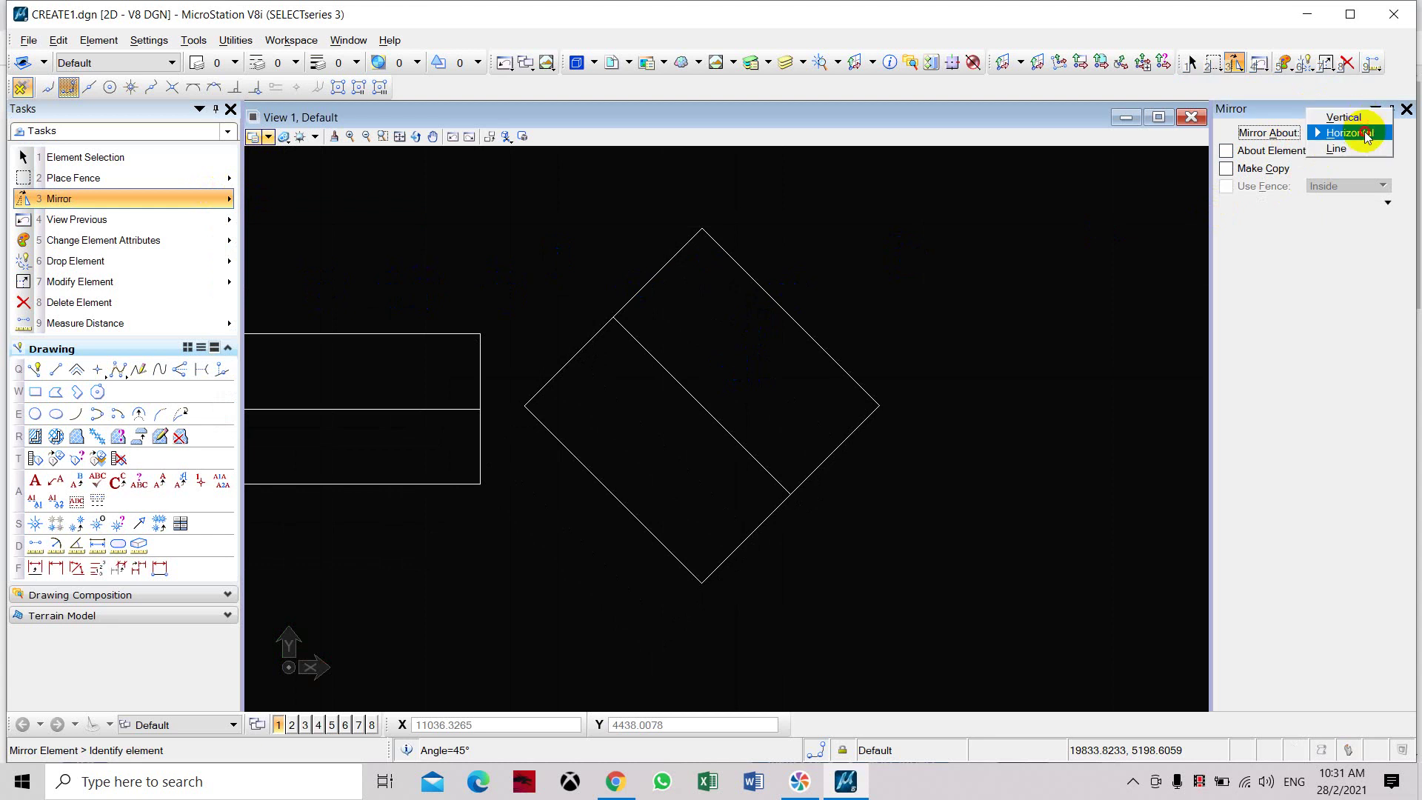
pyautogui.click(1350, 134)
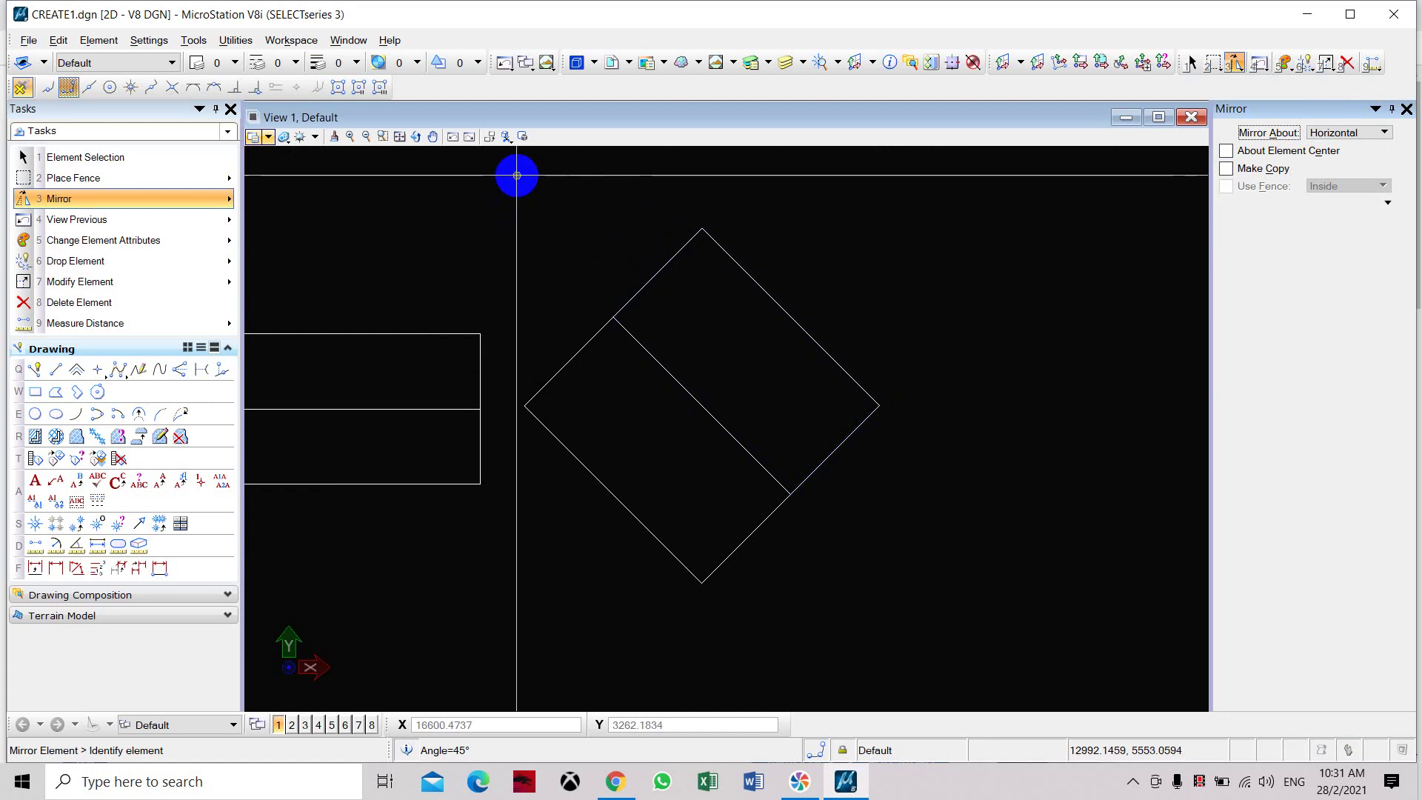
pyautogui.moveTo(514, 171)
pyautogui.mouseDown()
pyautogui.moveTo(799, 399)
pyautogui.moveTo(952, 604)
pyautogui.mouseUp()
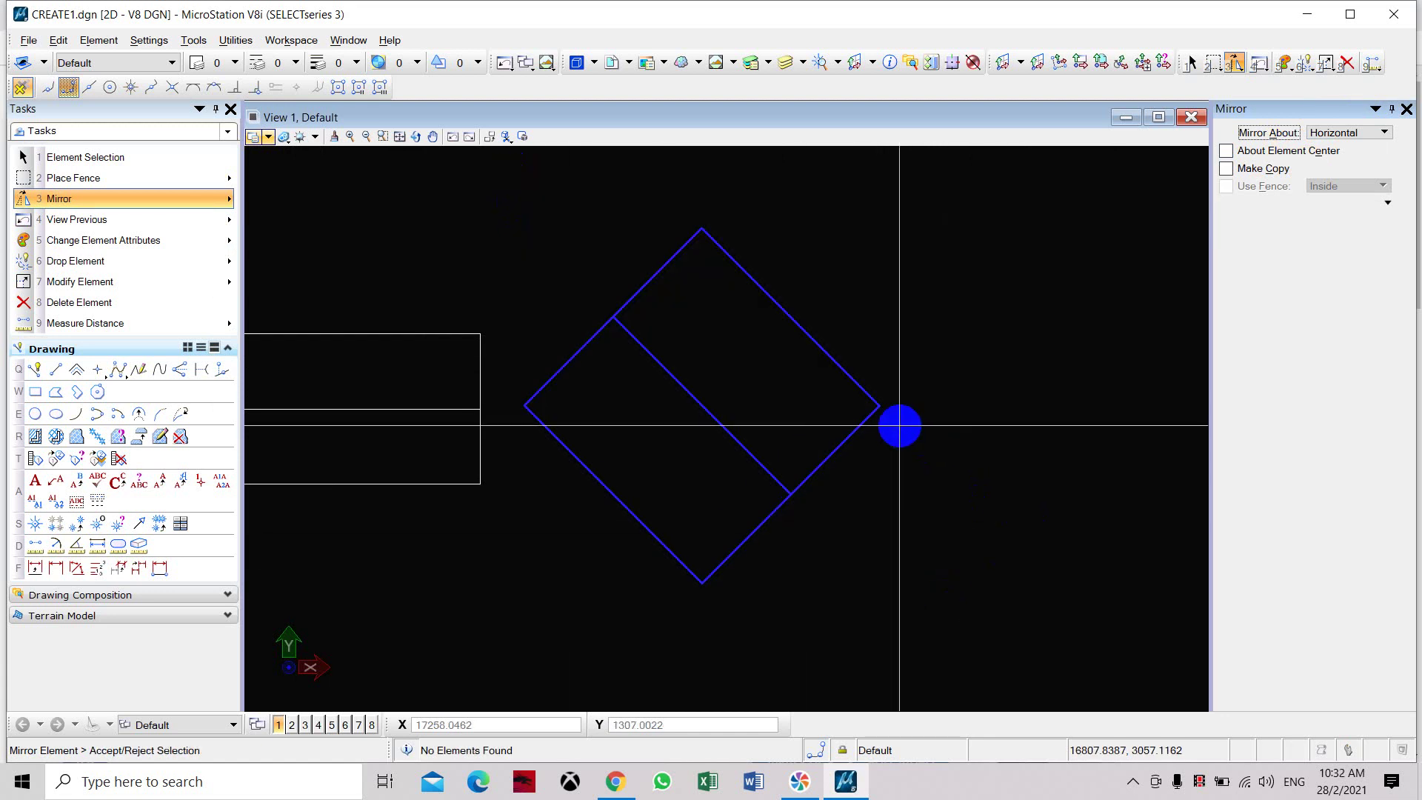
pyautogui.click(879, 405)
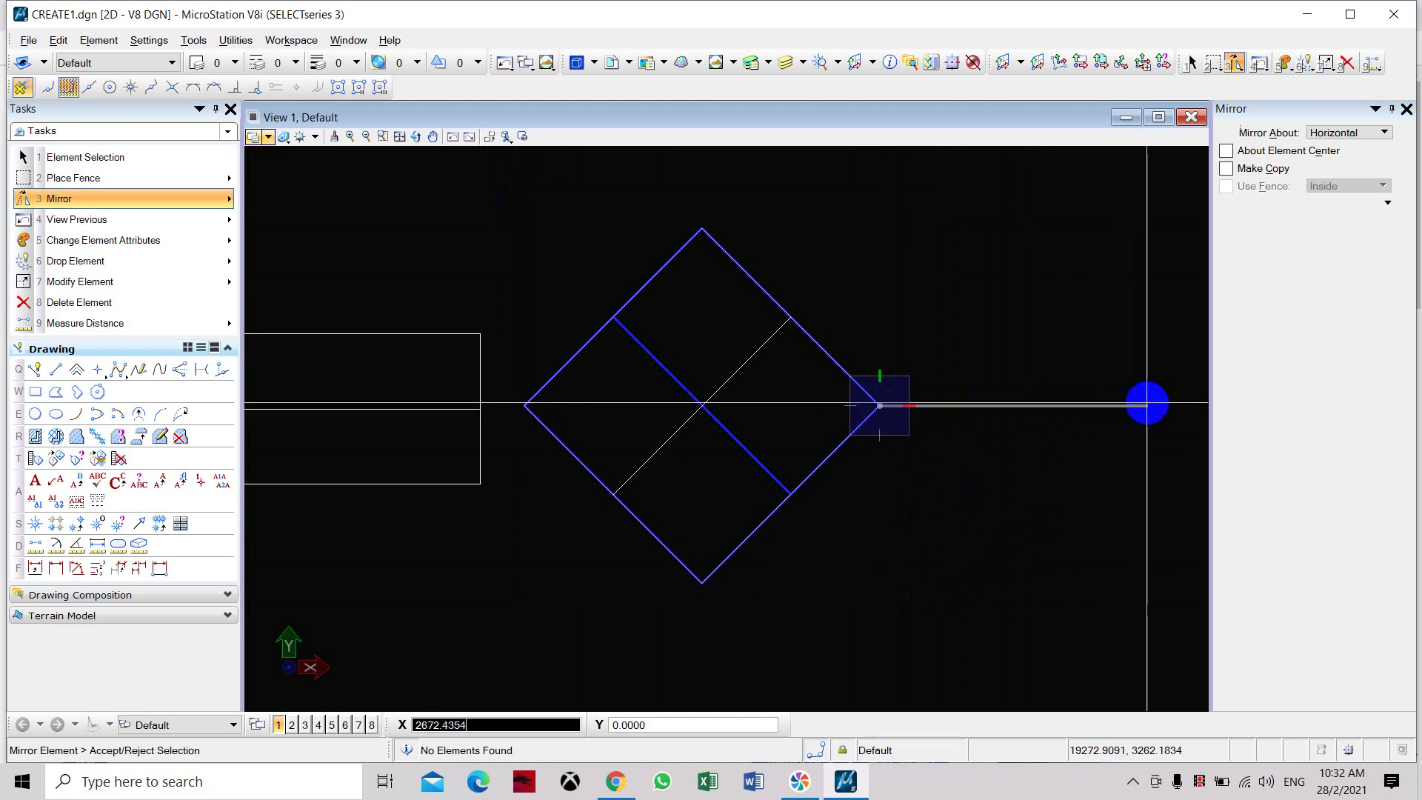
pyautogui.click(1147, 404)
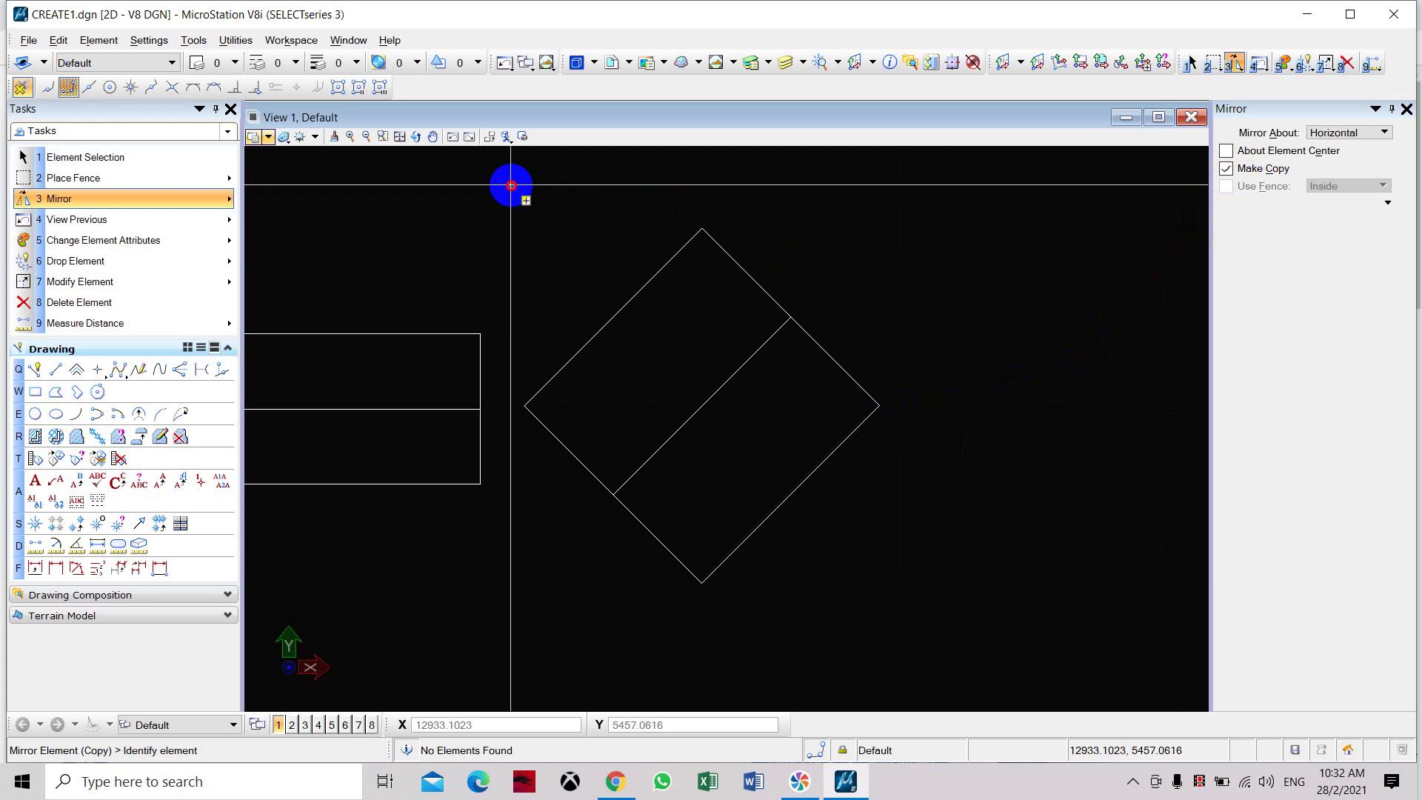
# Mirror the diamond-shaped pair with Make Copy enabled about a horizontal line through its left and right corners, and exit the Mirror tool.
pyautogui.click(726, 415)
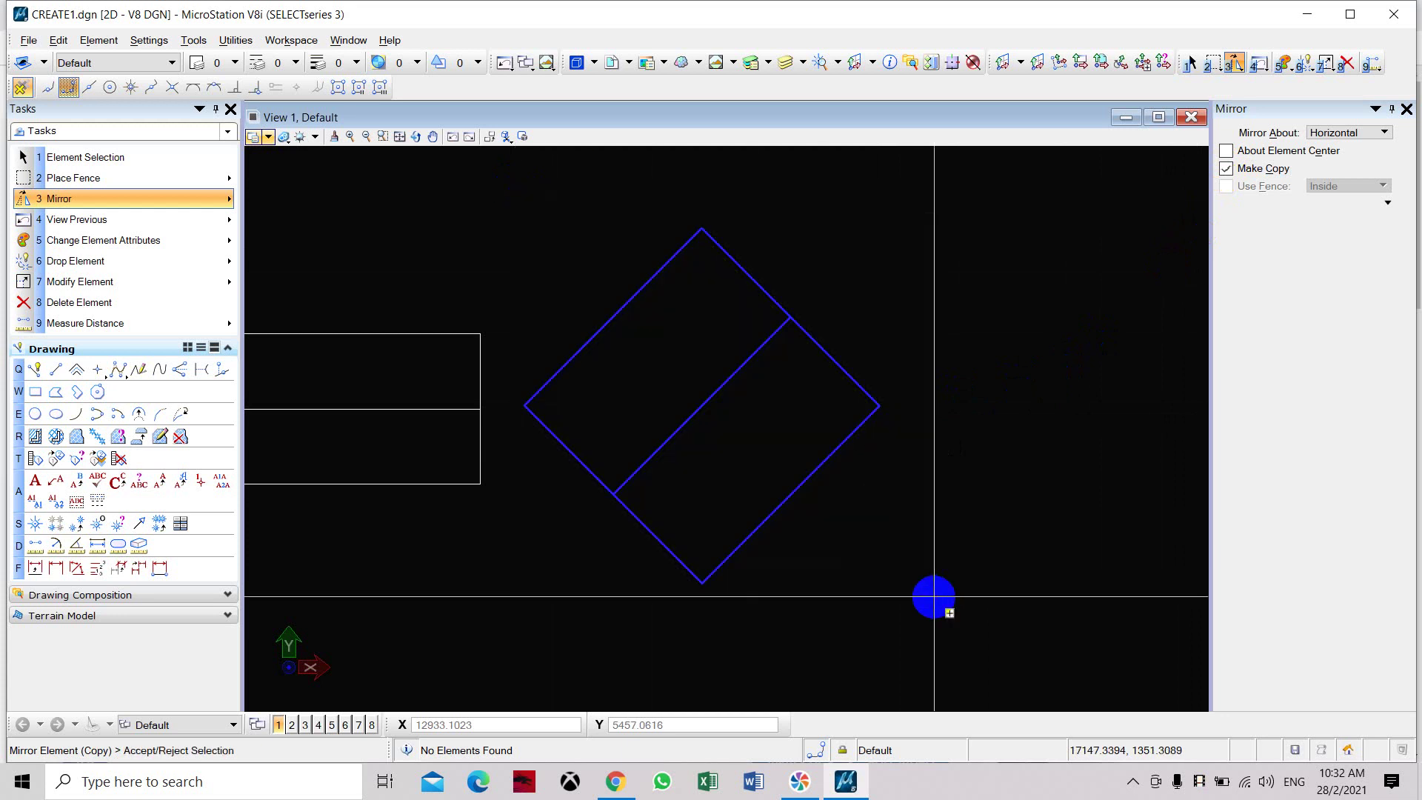
pyautogui.click(526, 406)
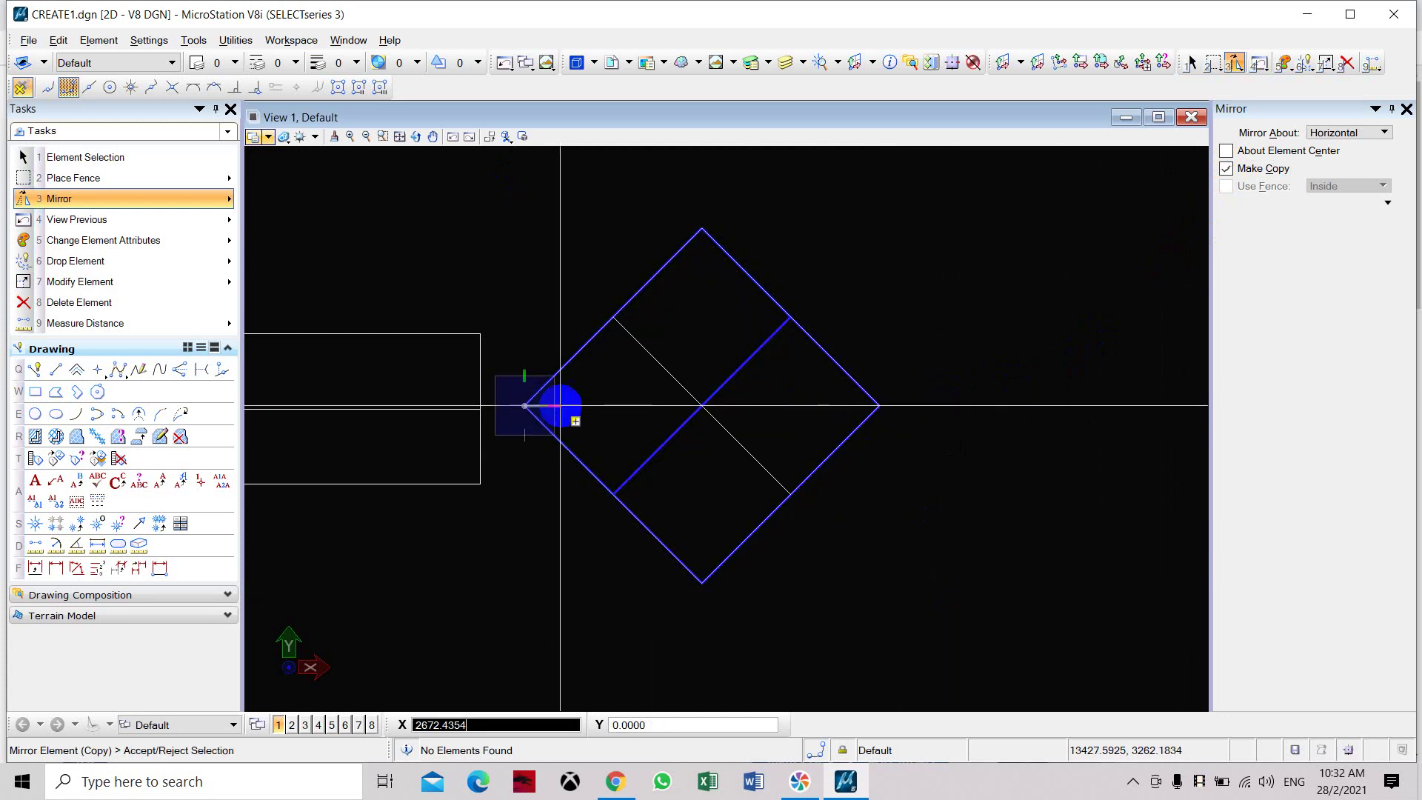
pyautogui.click(888, 406)
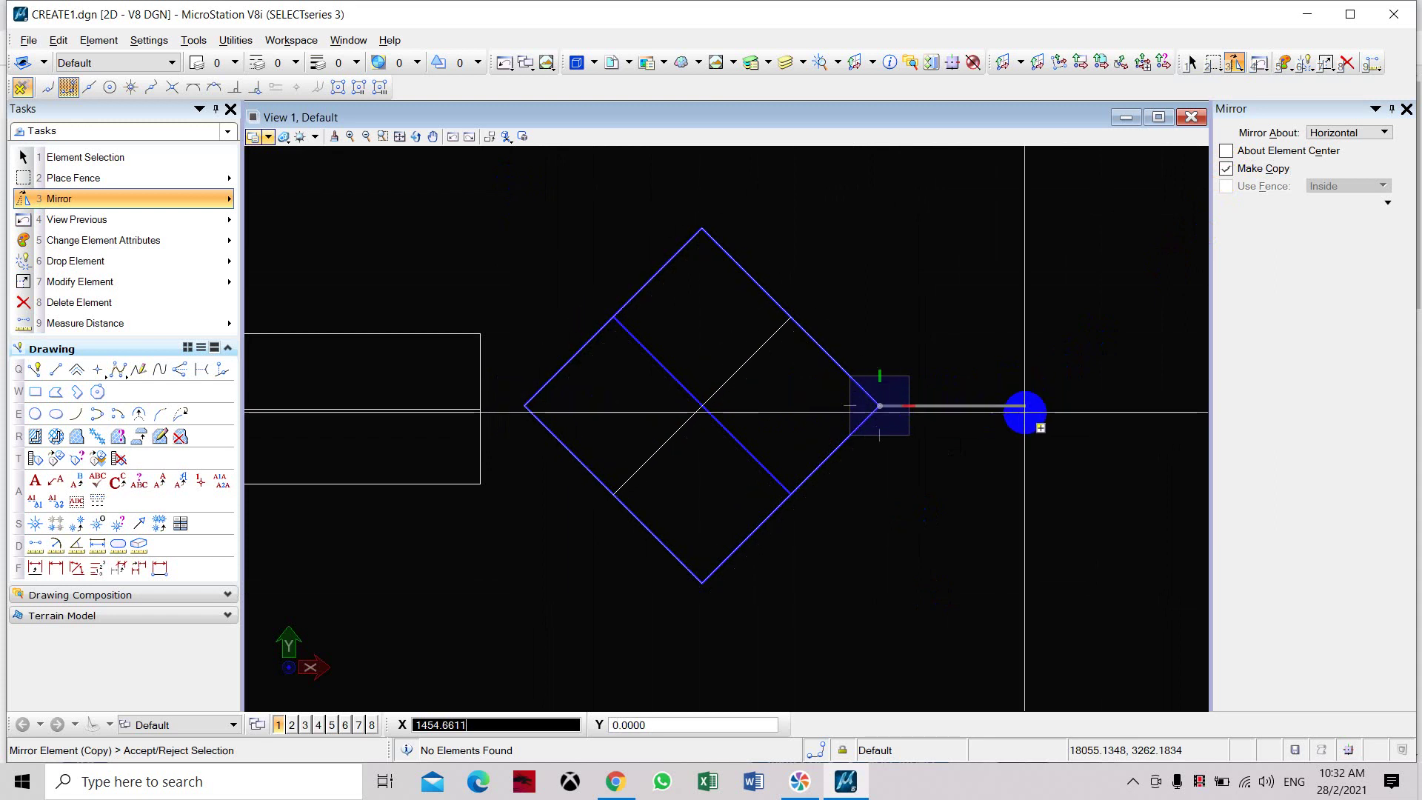
pyautogui.click(1025, 406)
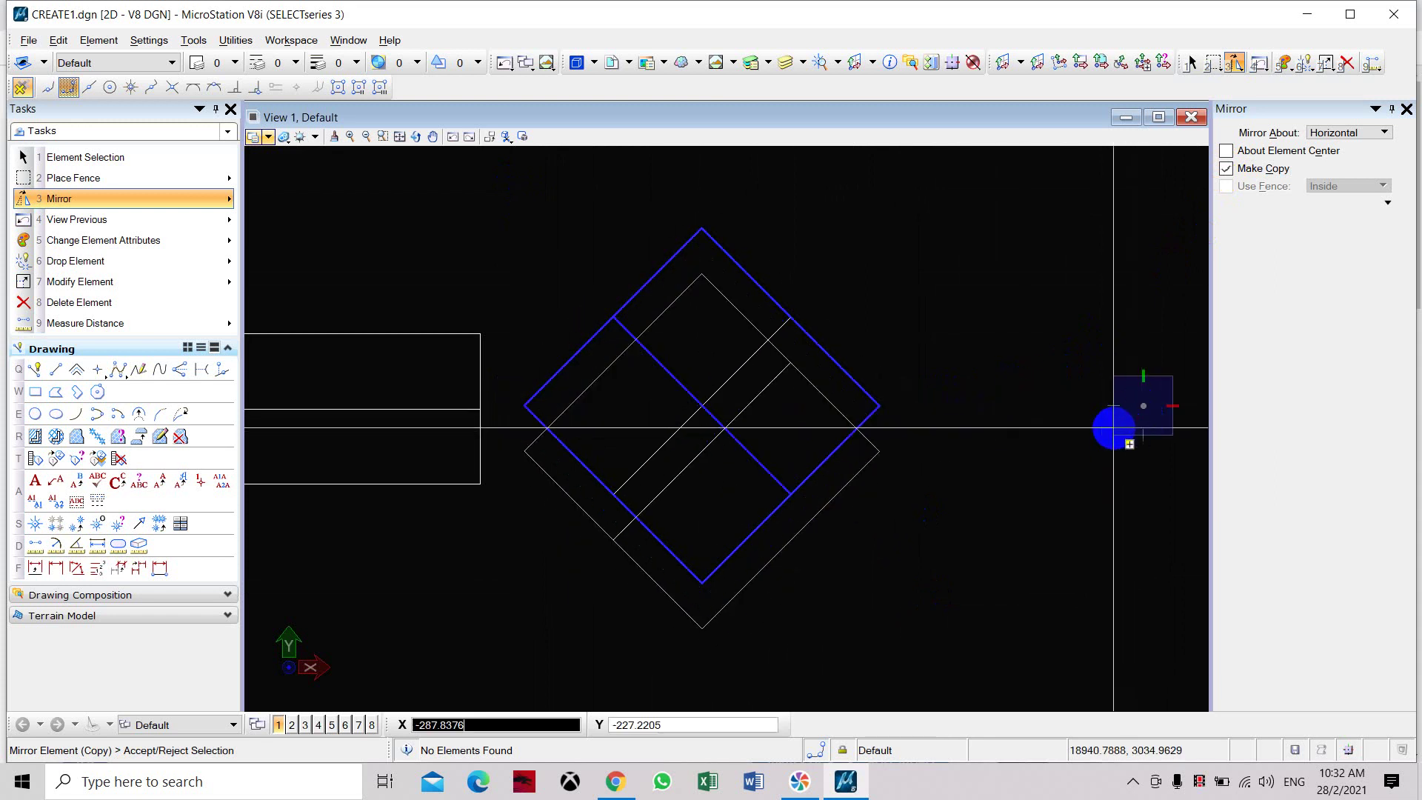
pyautogui.press('Escape')
pyautogui.keyDown('shift'); pyautogui.moveTo(725, 311); pyautogui.dragTo(714, 349, button='middle'); pyautogui.keyUp('shift')
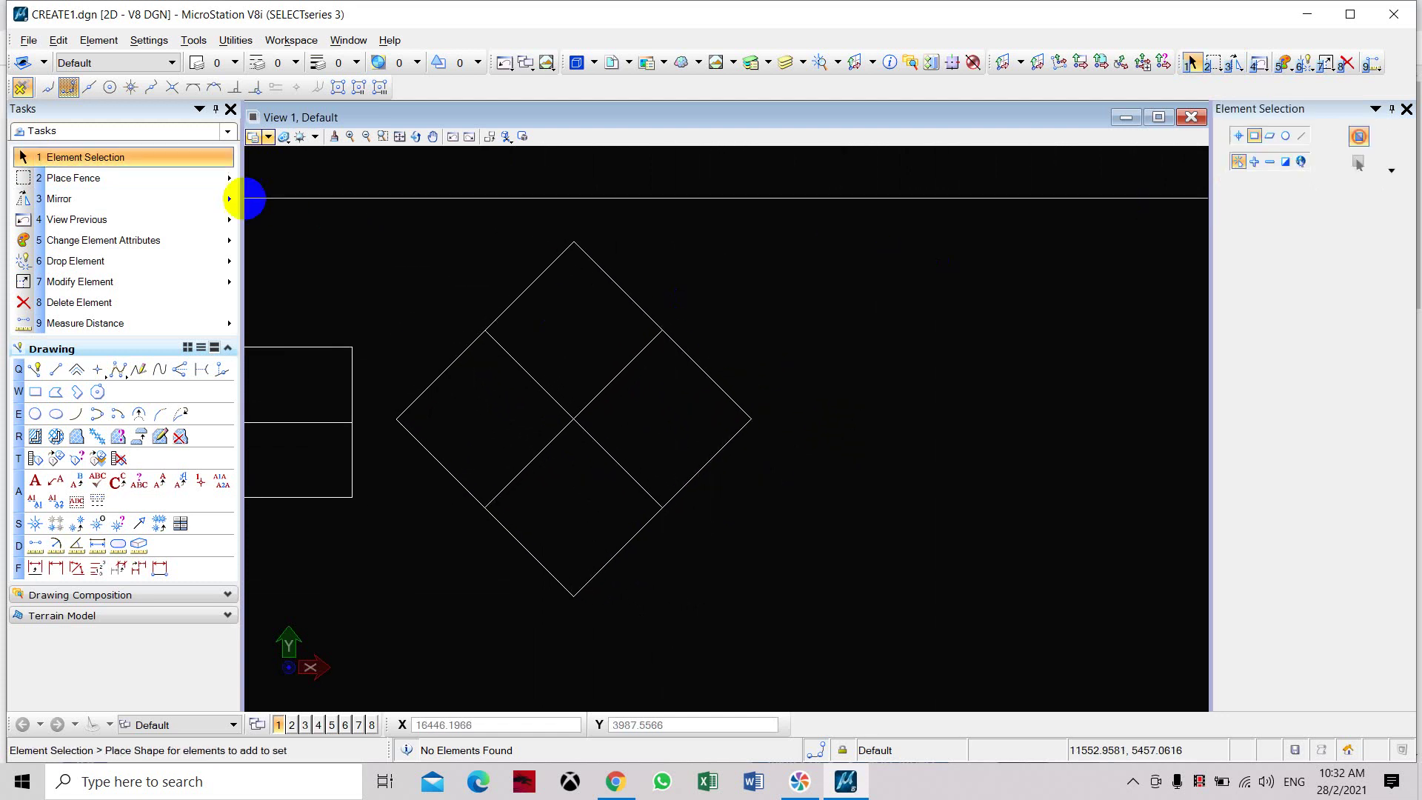
# Mirror the large diamond with Make Copy enabled about a vertical line through its right corner, and exit the Mirror tool.
pyautogui.click(209, 201)
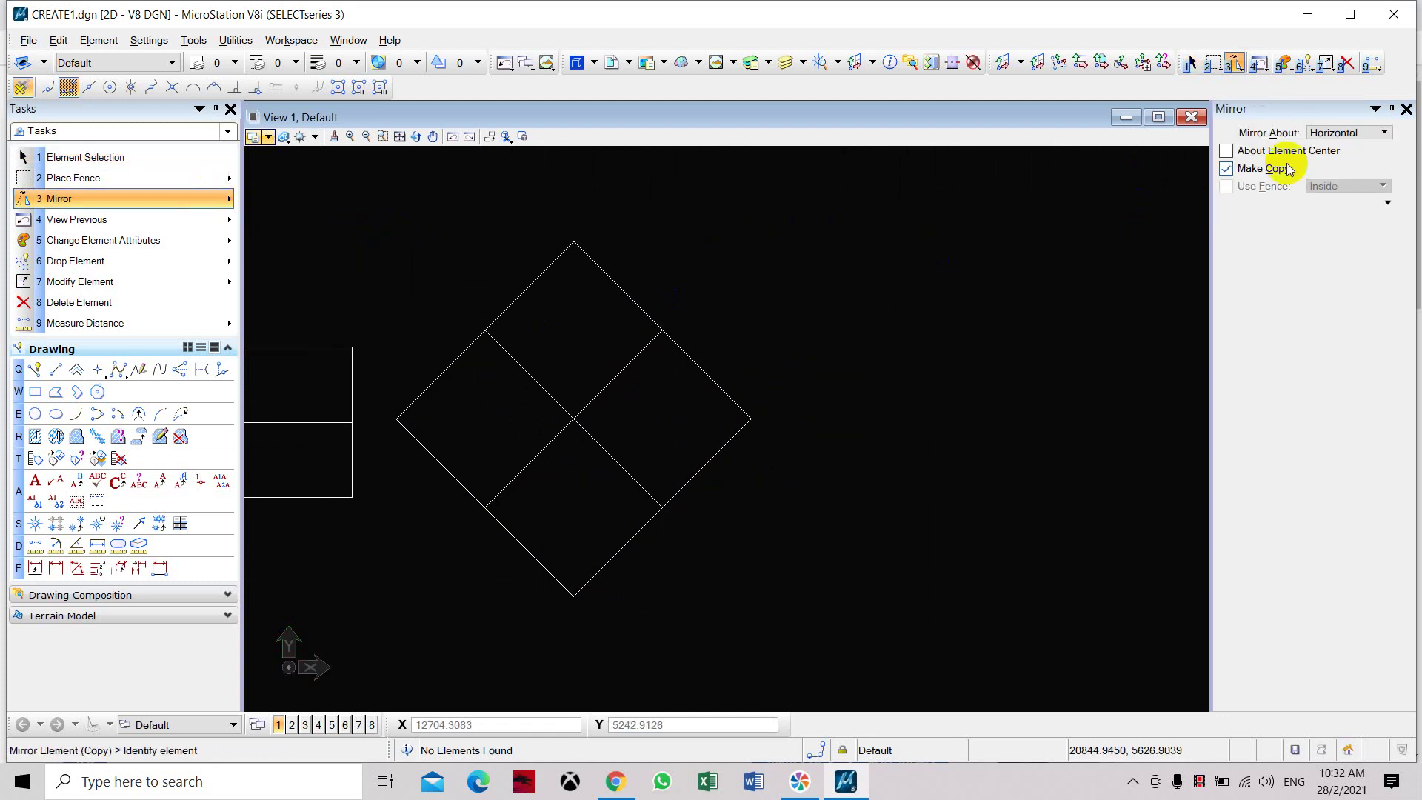
pyautogui.click(1349, 133)
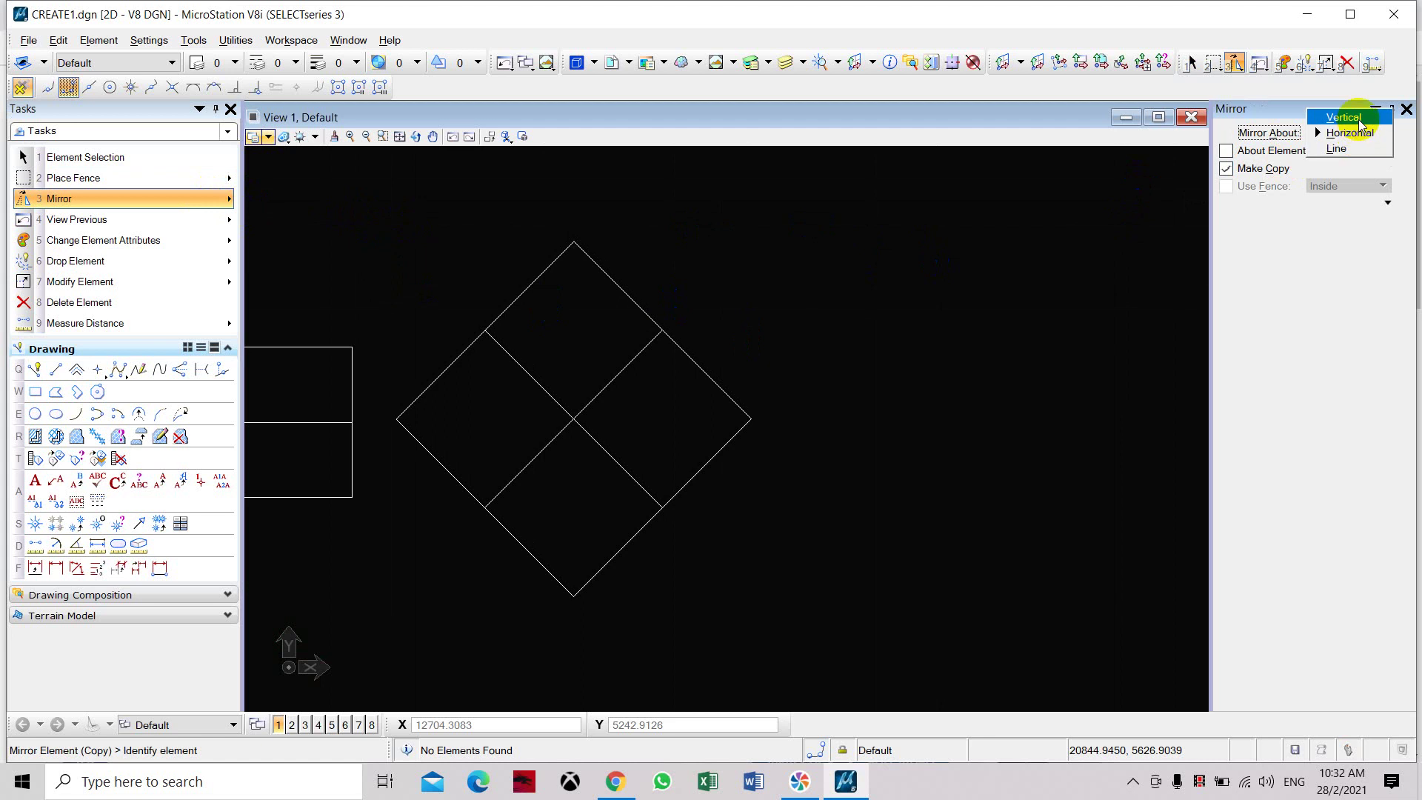
pyautogui.click(1358, 119)
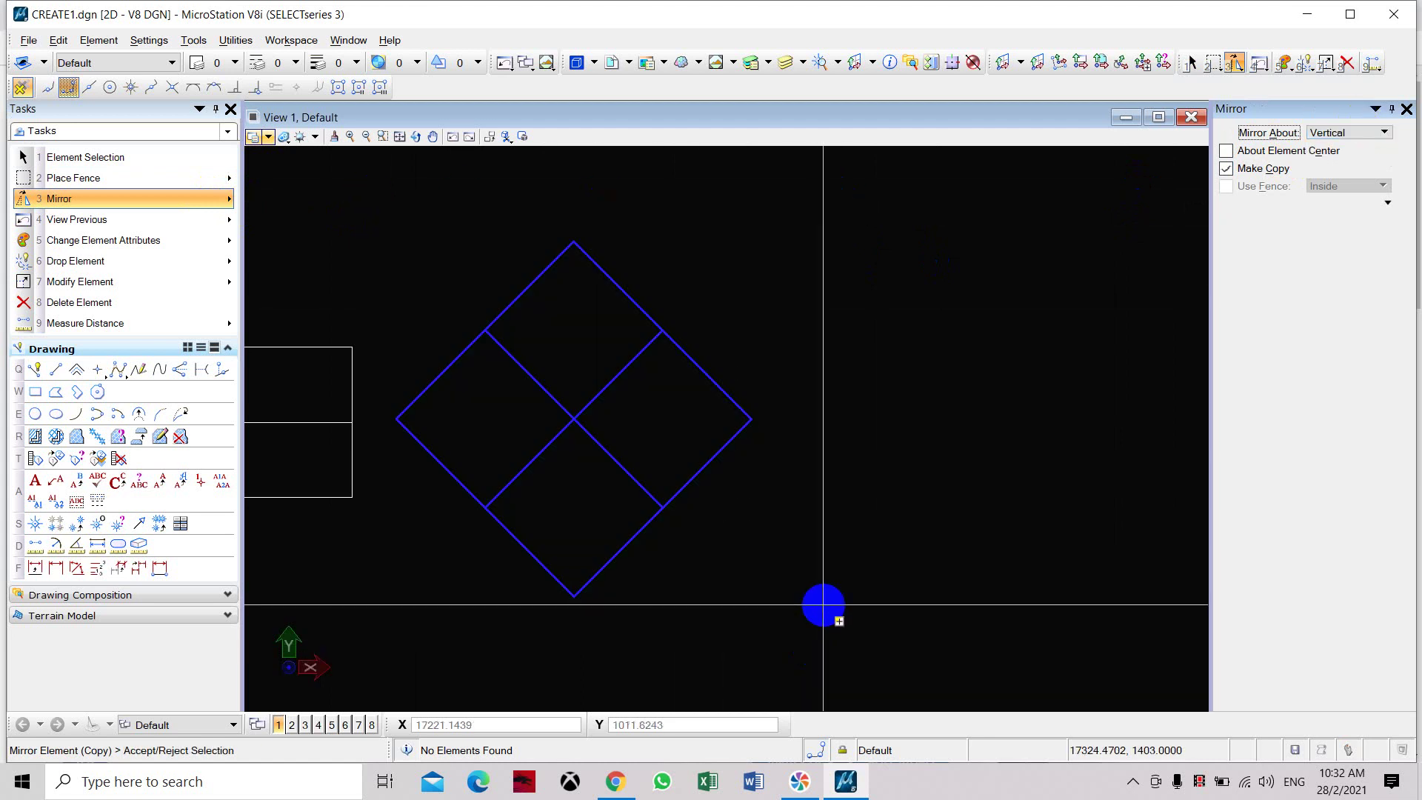
pyautogui.click(751, 419)
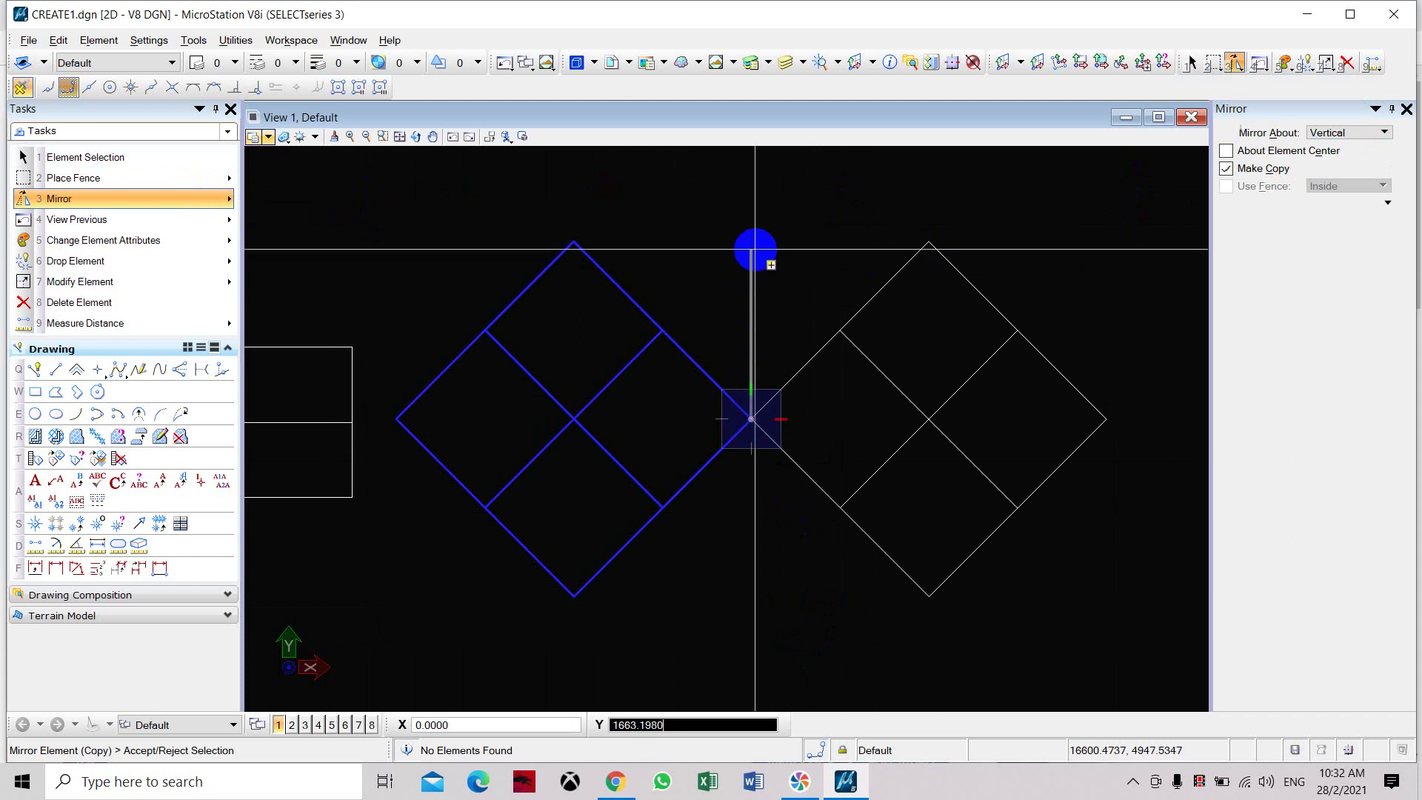
pyautogui.click(755, 242)
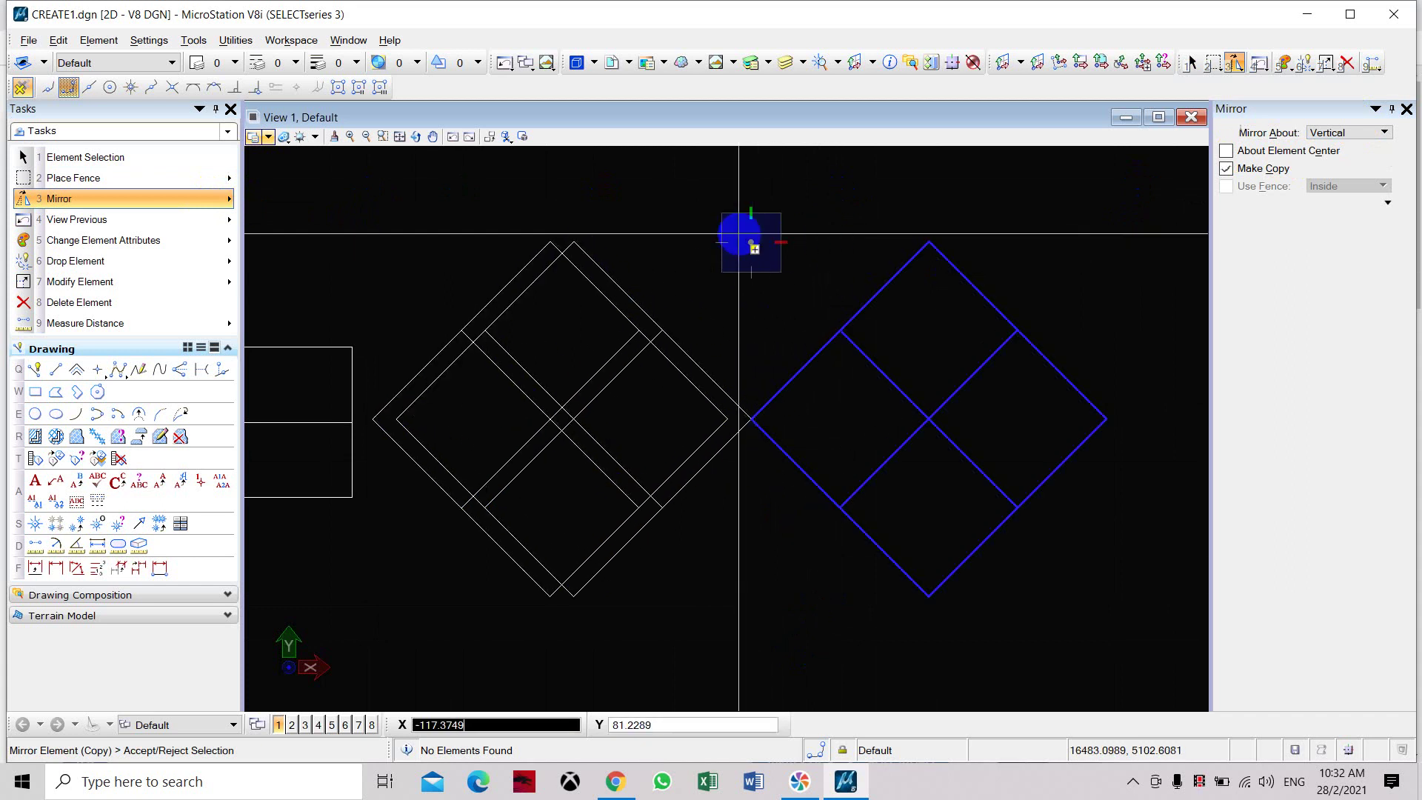
pyautogui.press('Escape')
# Mirror both diamonds with Make Copy enabled about a horizontal line through their upper corners, and undo the extra mirrored copy placed after it.
pyautogui.scroll(-2, 726, 387)
pyautogui.moveTo(725, 387); pyautogui.dragTo(691, 413, button='middle')
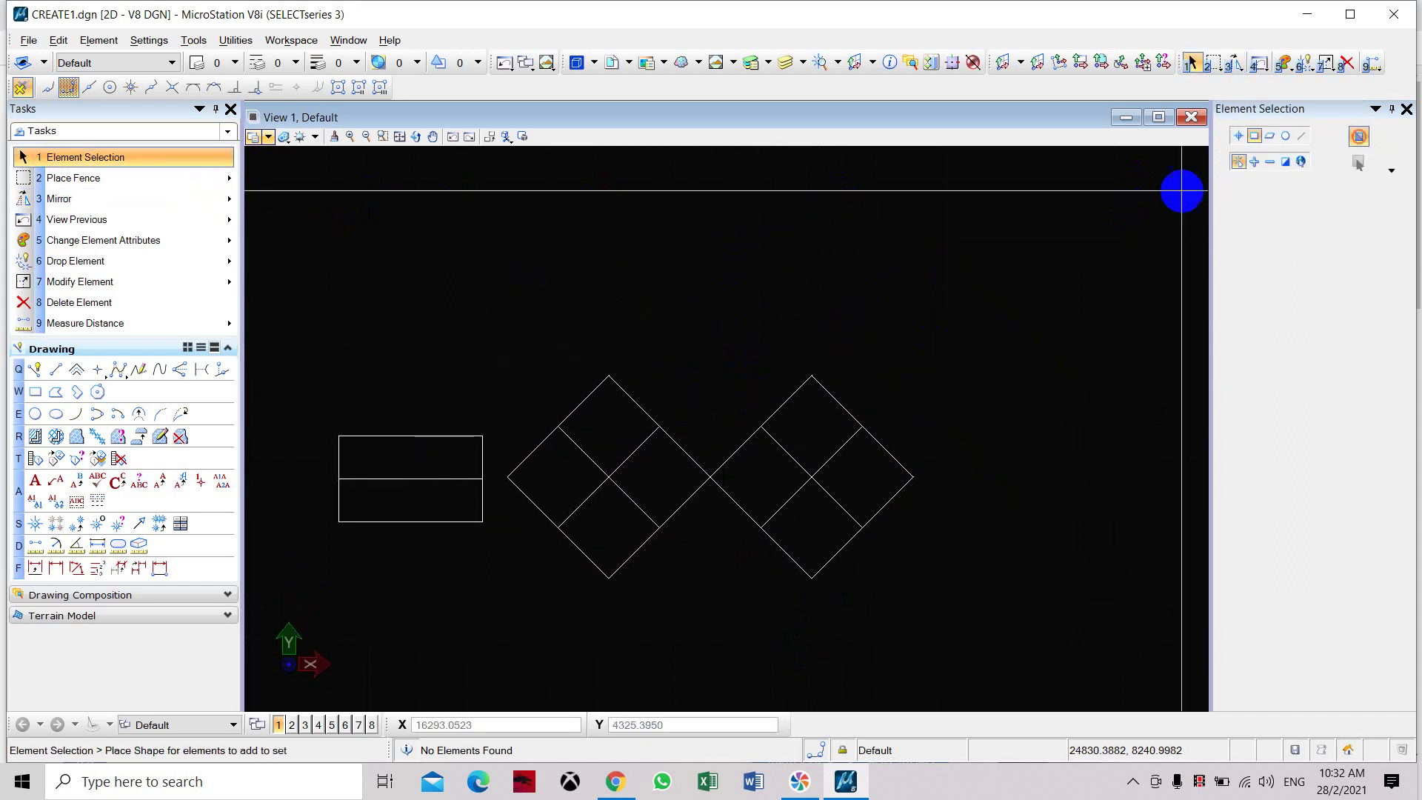
pyautogui.click(144, 200)
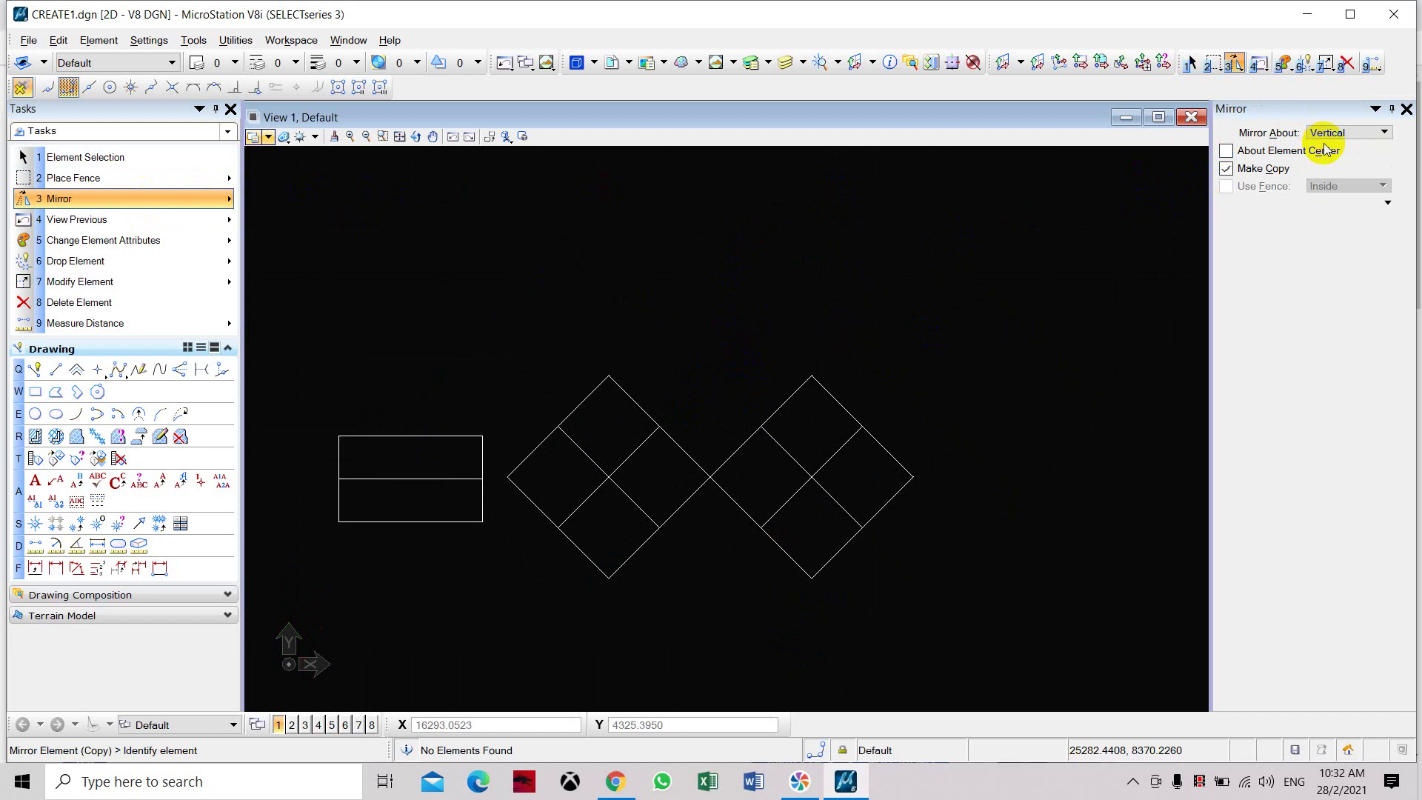
pyautogui.click(1362, 133)
pyautogui.click(1349, 149)
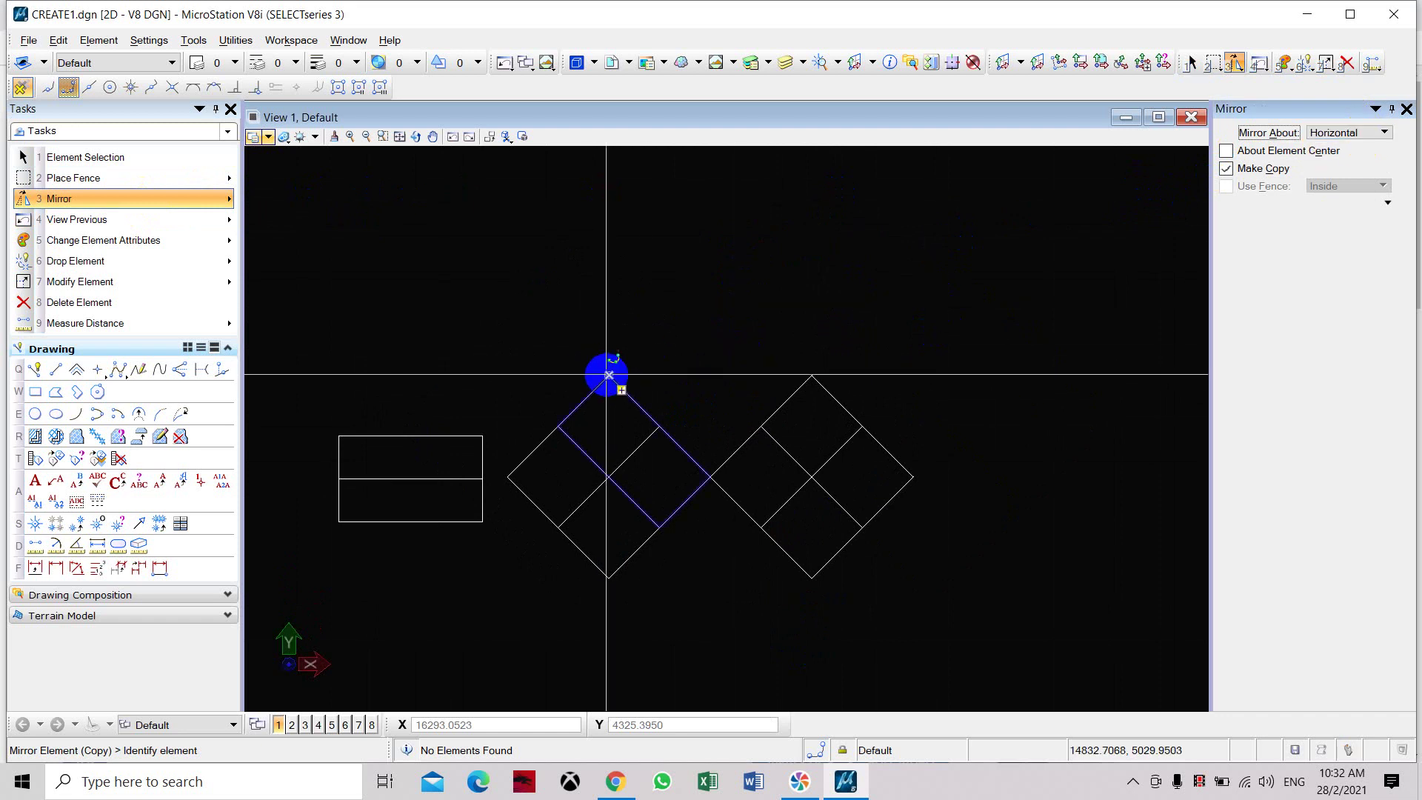
pyautogui.moveTo(494, 320); pyautogui.dragTo(1009, 609)
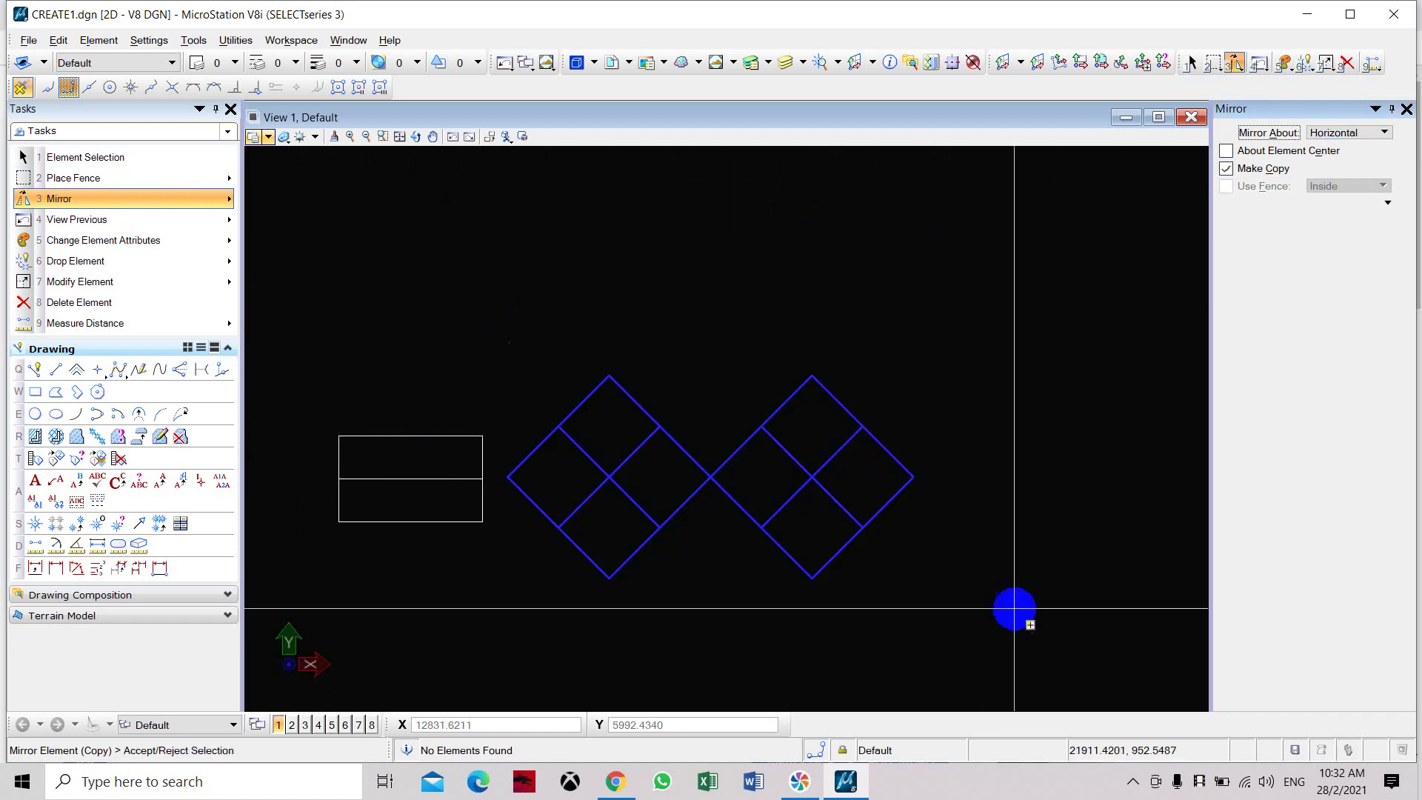
pyautogui.click(608, 376)
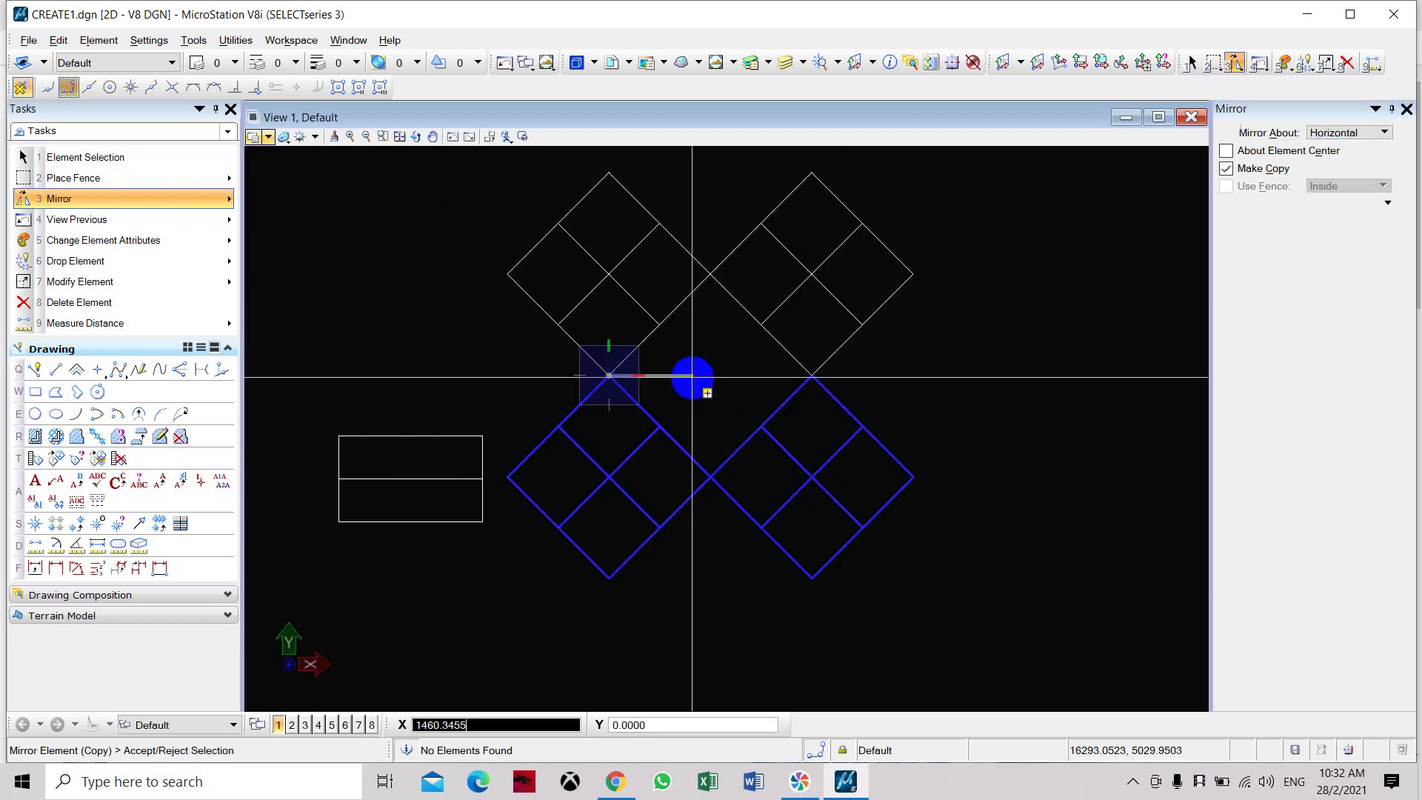
pyautogui.click(811, 376)
pyautogui.click(1038, 387)
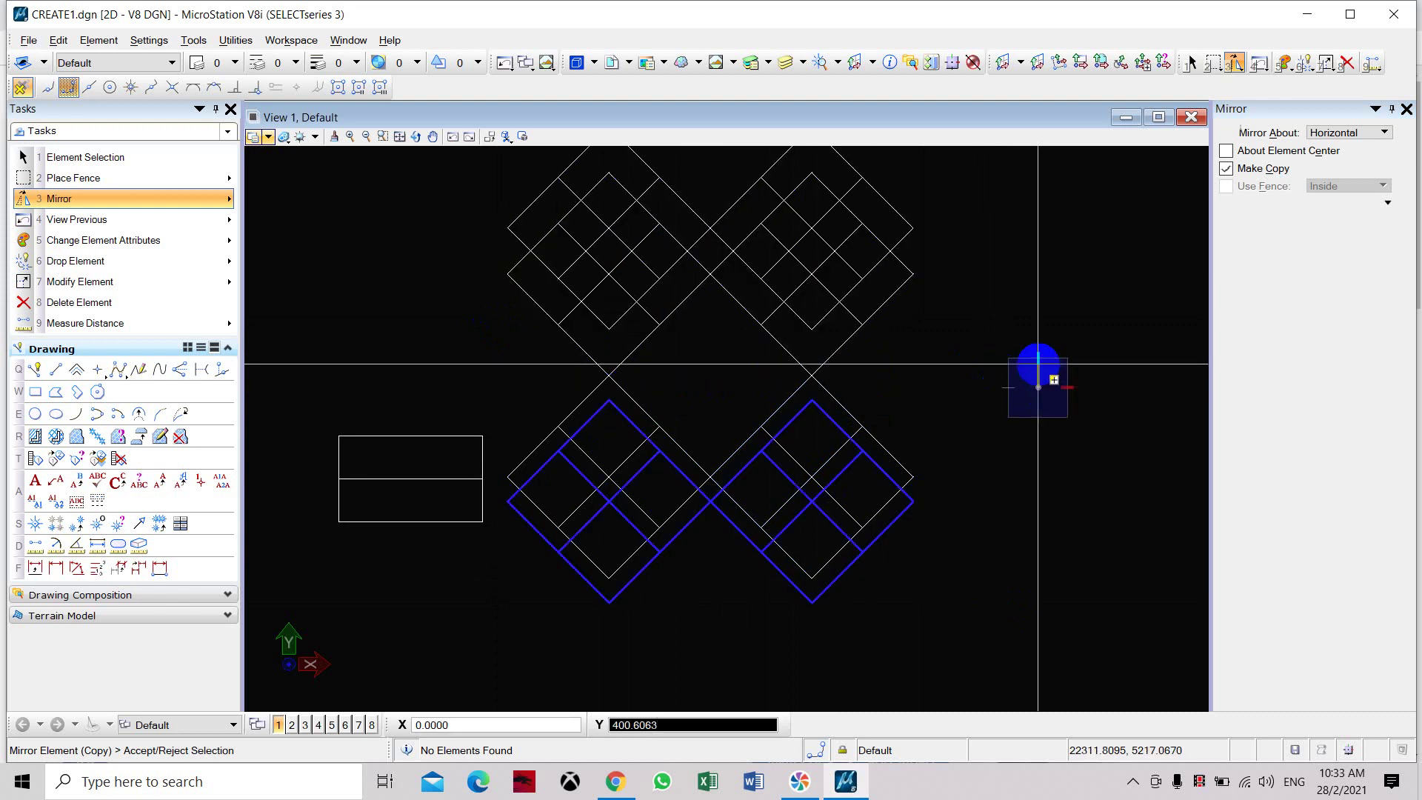
pyautogui.hotkey('ctrl', 'z')
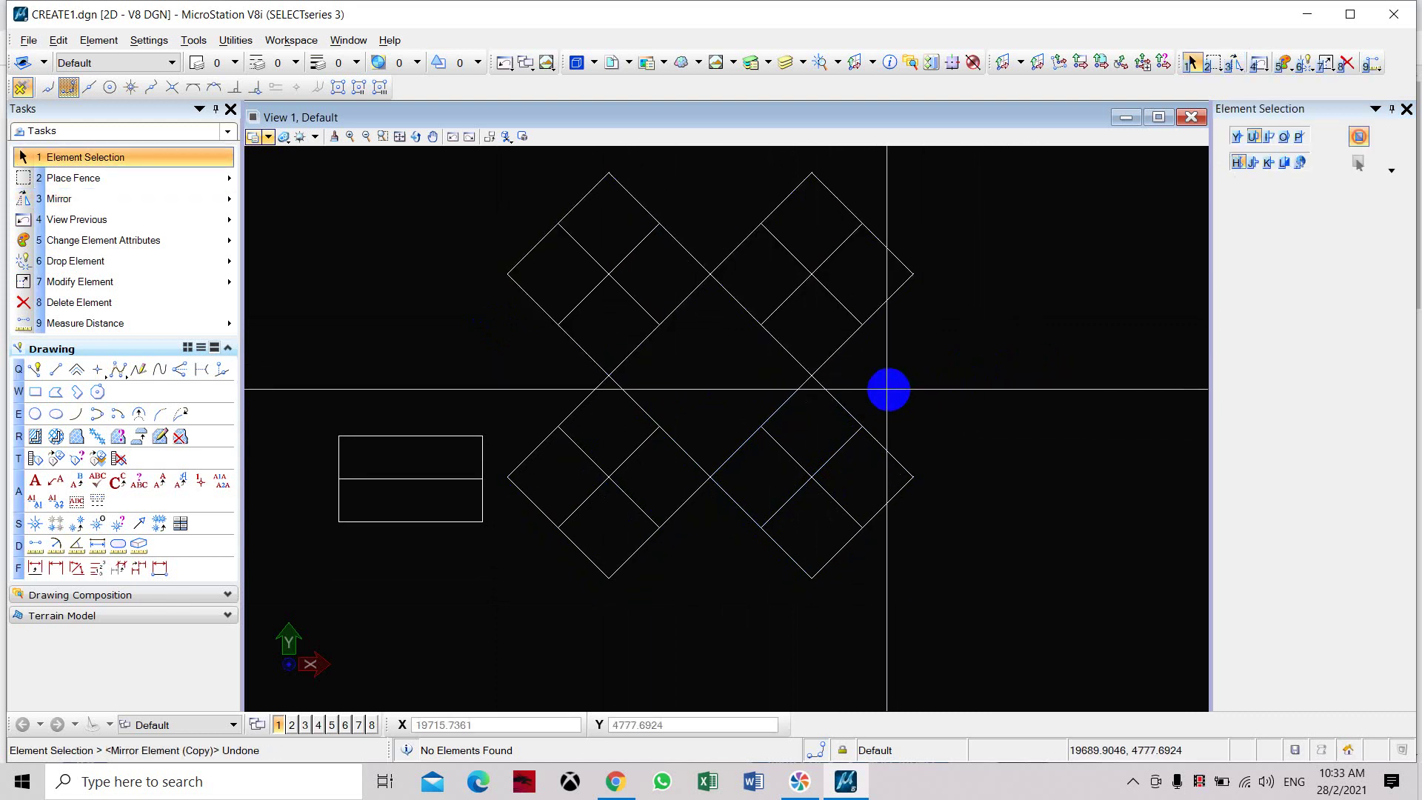
# Start a rectangular array and set its active angle to 0°.
pyautogui.moveTo(480, 333)
pyautogui.mouseDown(button='middle')
pyautogui.moveTo(512, 290)
pyautogui.moveTo(442, 324)
pyautogui.mouseUp(button='middle')
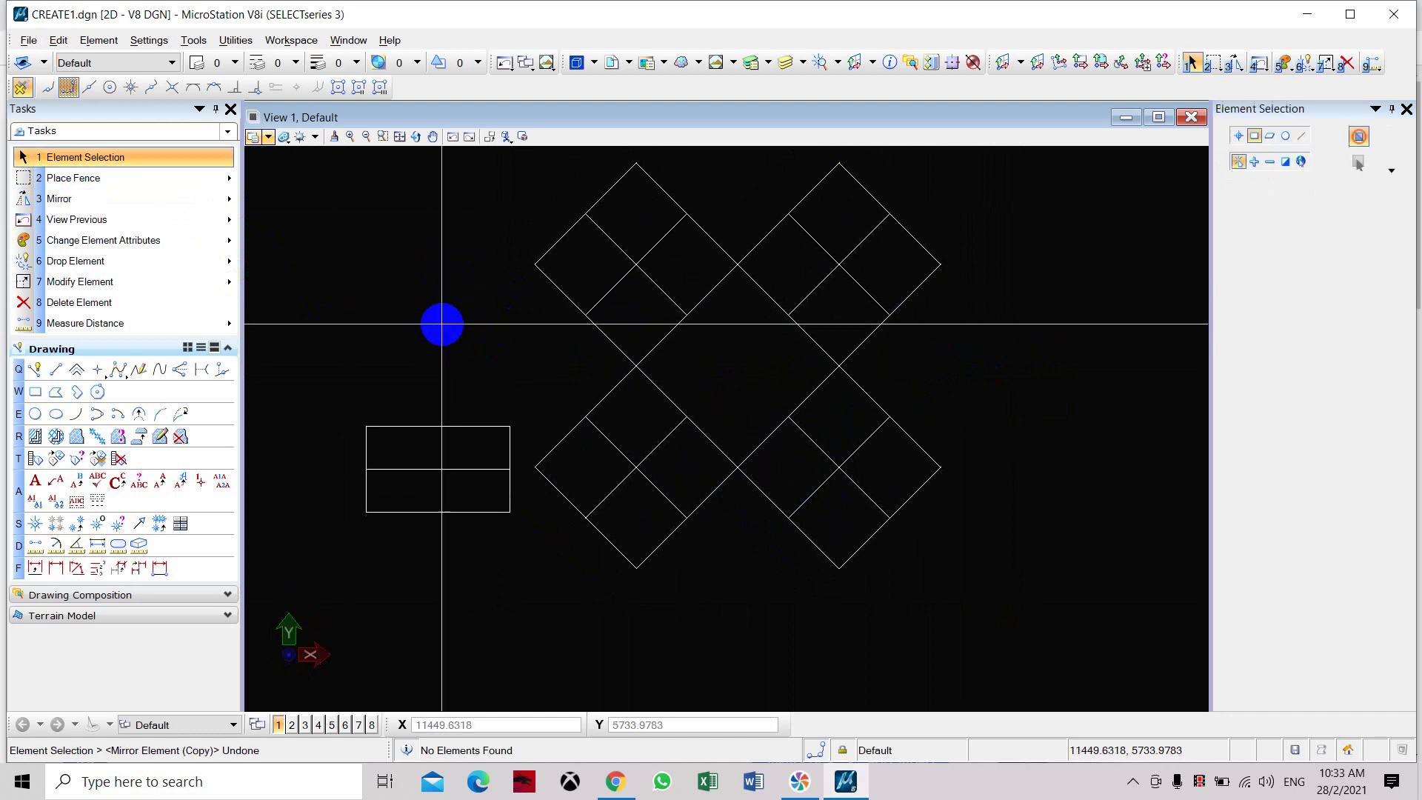
pyautogui.click(185, 202)
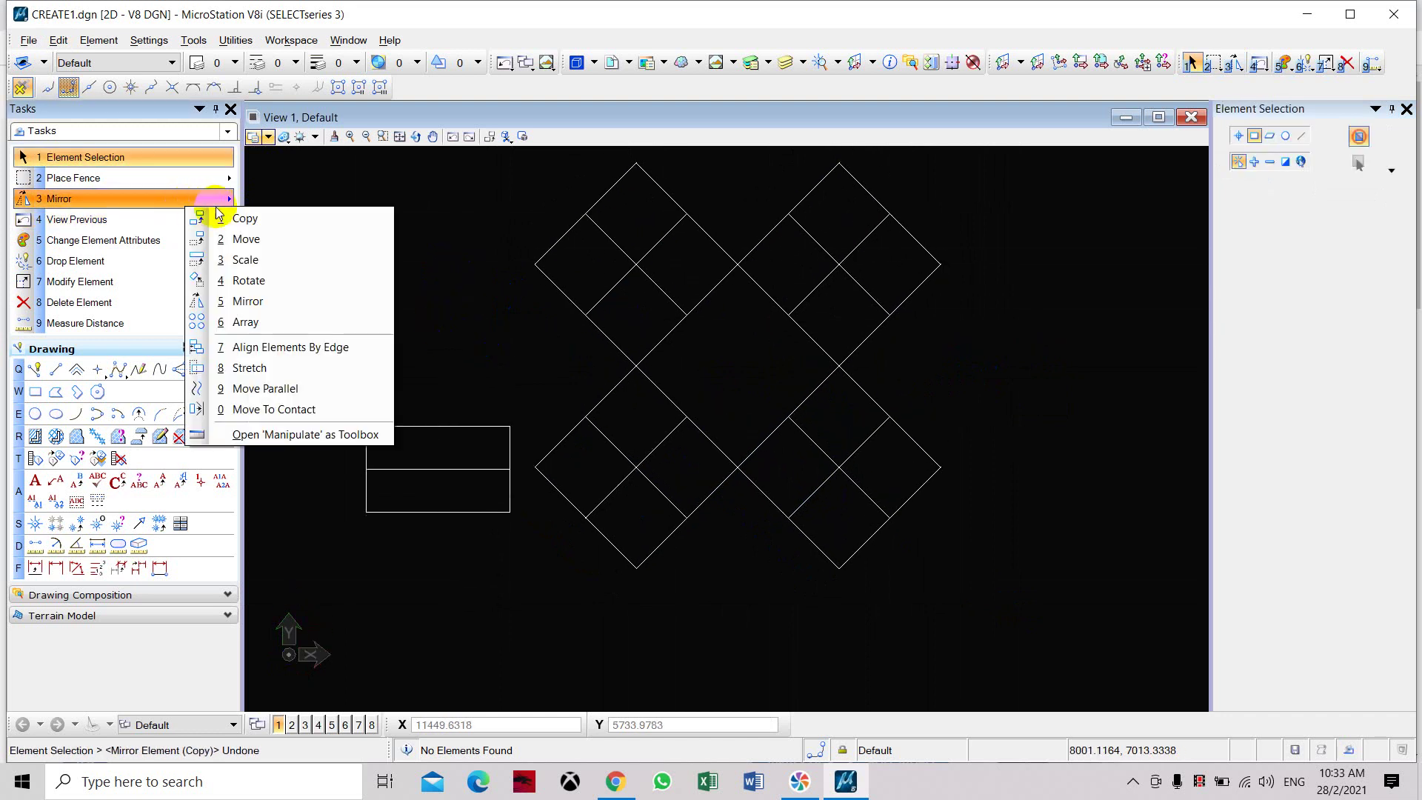
pyautogui.click(302, 323)
pyautogui.scroll(-5, 974, 314)
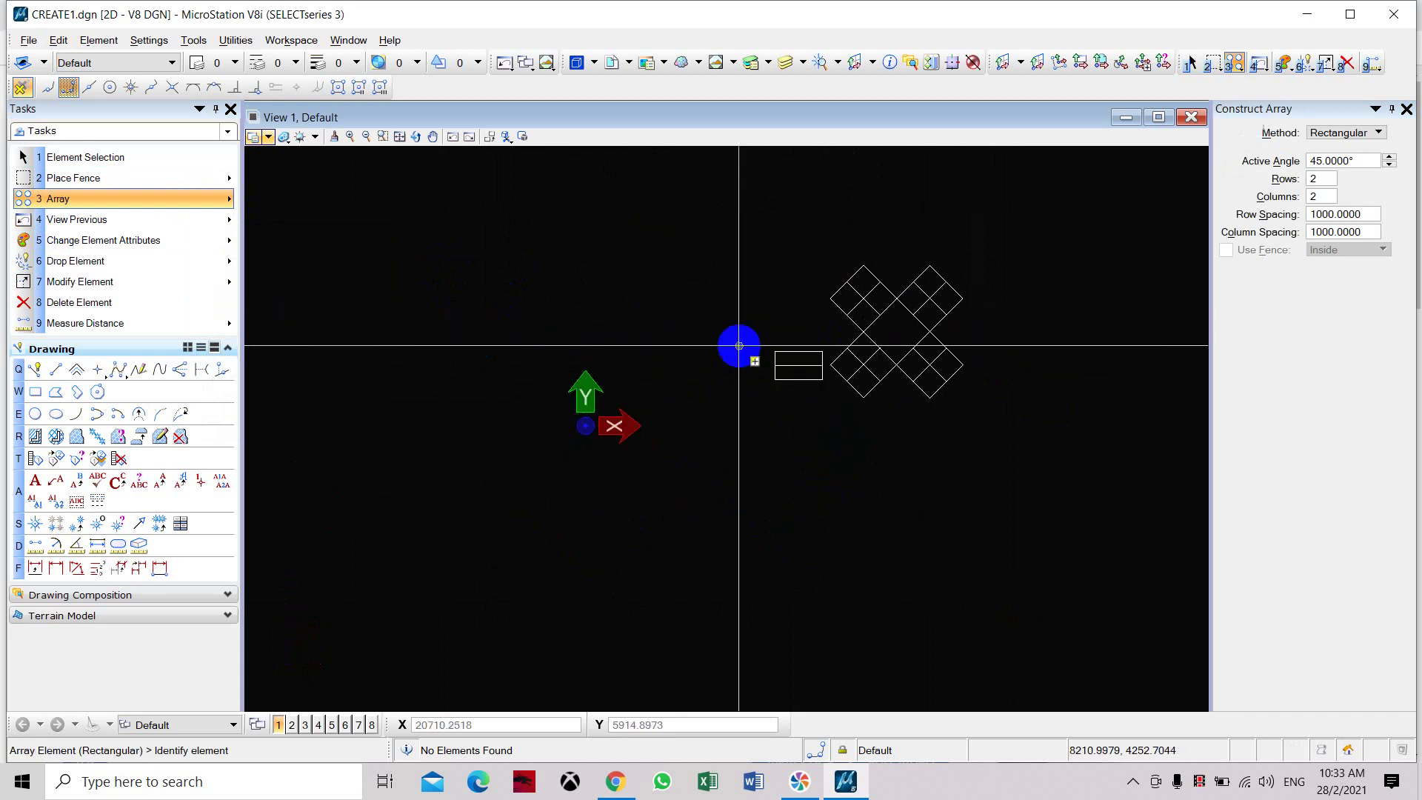
pyautogui.scroll(6, 753, 346)
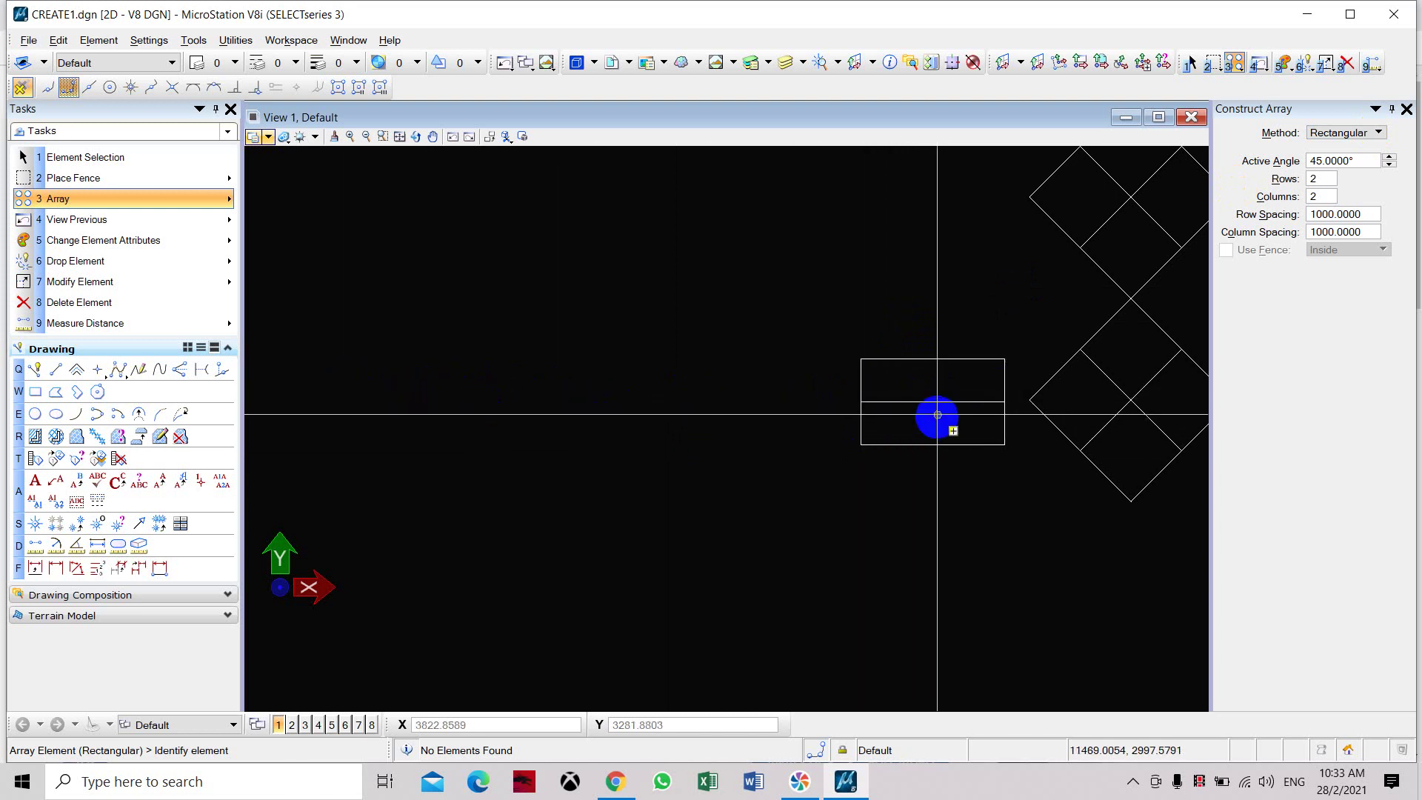
pyautogui.moveTo(936, 416); pyautogui.dragTo(828, 424, button='middle')
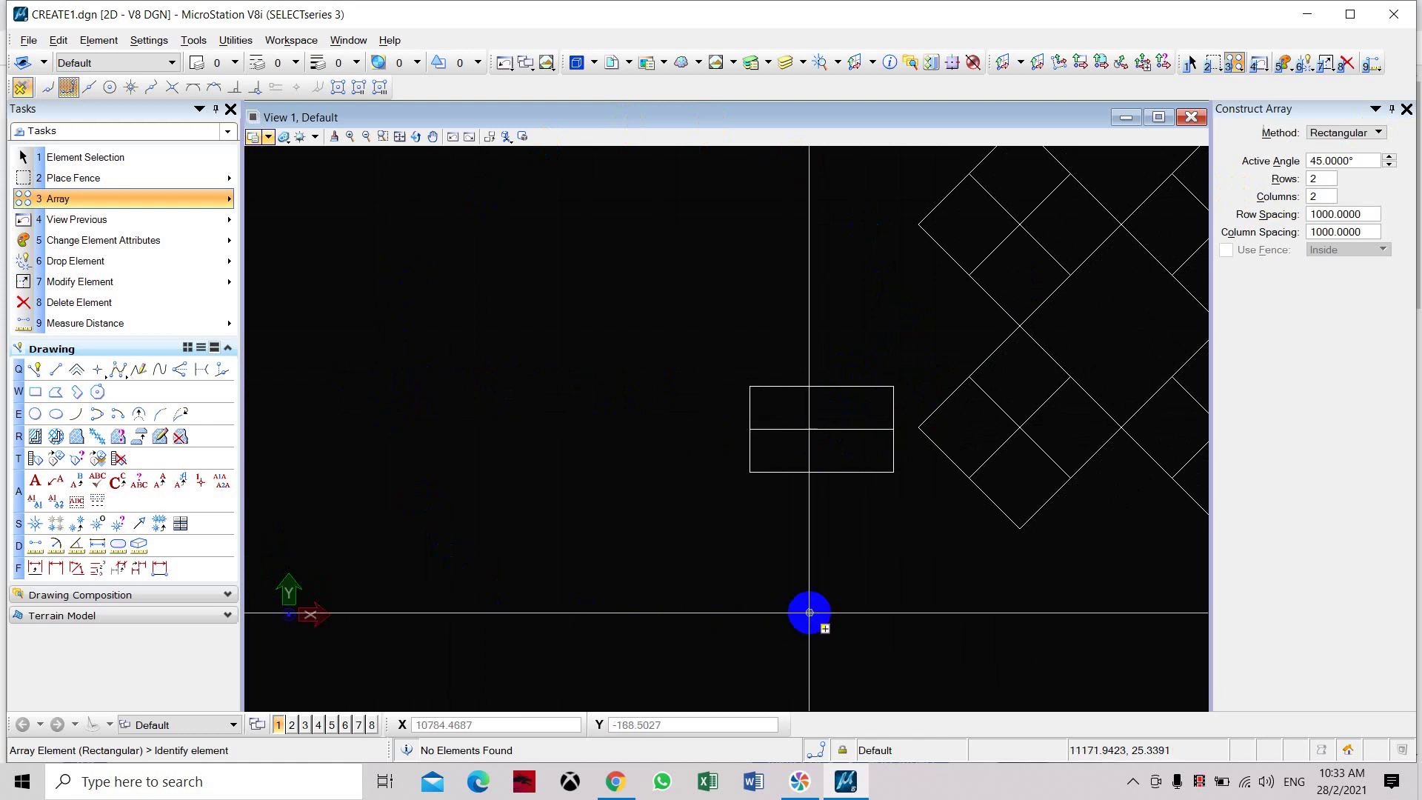
pyautogui.click(1351, 162)
pyautogui.click(1251, 164)
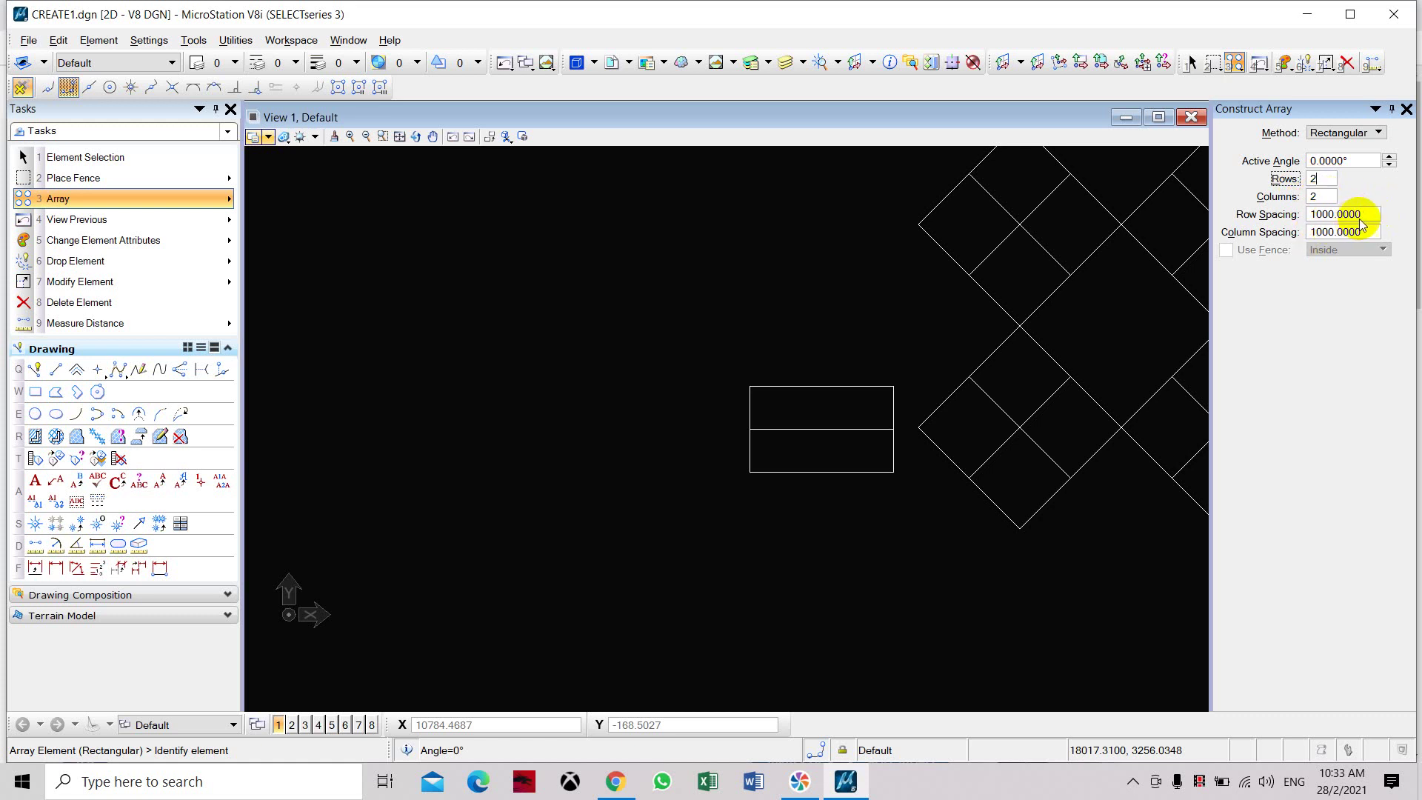
# Set both the row spacing and the column spacing of the rectangular array to 3000.
pyautogui.click(1267, 215)
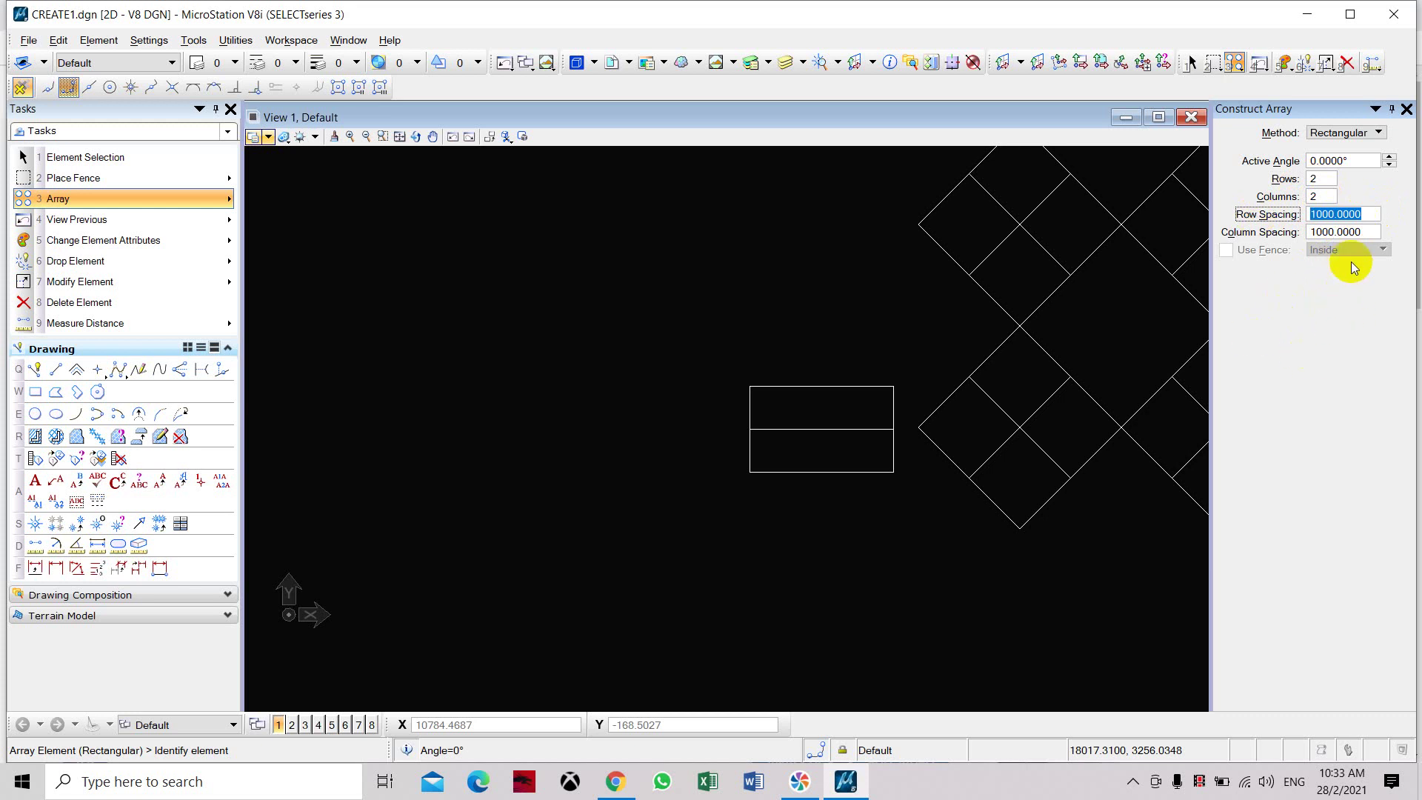
pyautogui.write('3000')
pyautogui.press('Tab')
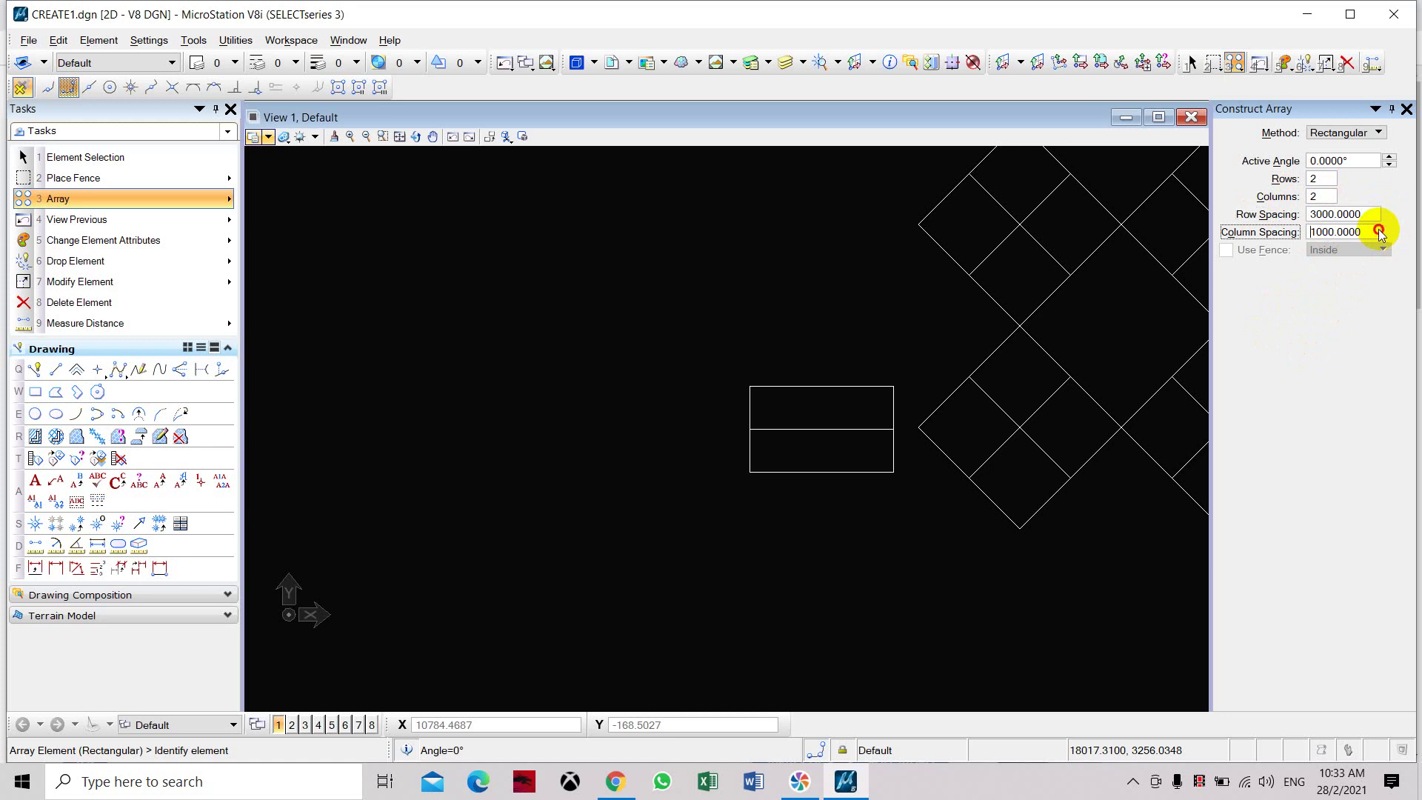
pyautogui.rightClick(1191, 235)
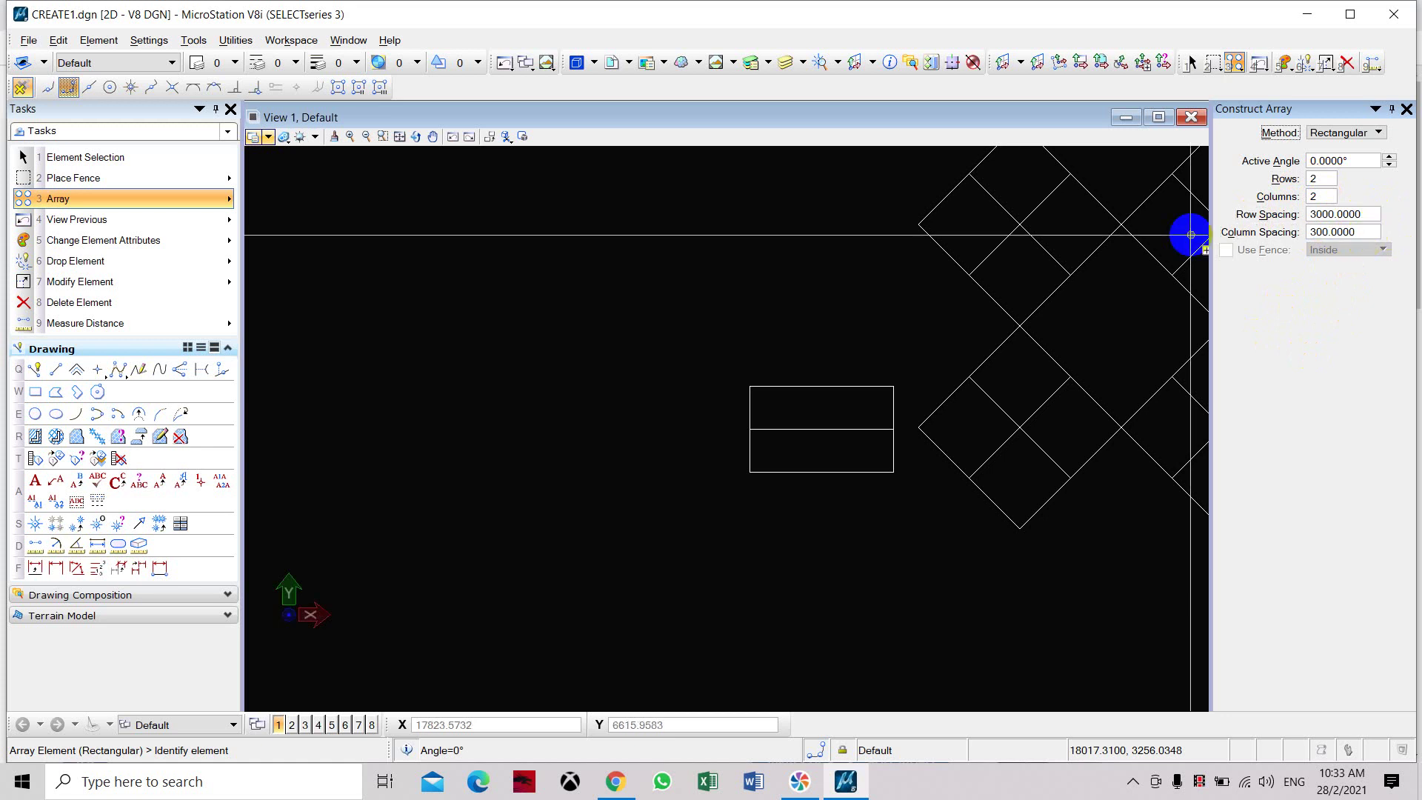
pyautogui.click(1333, 231)
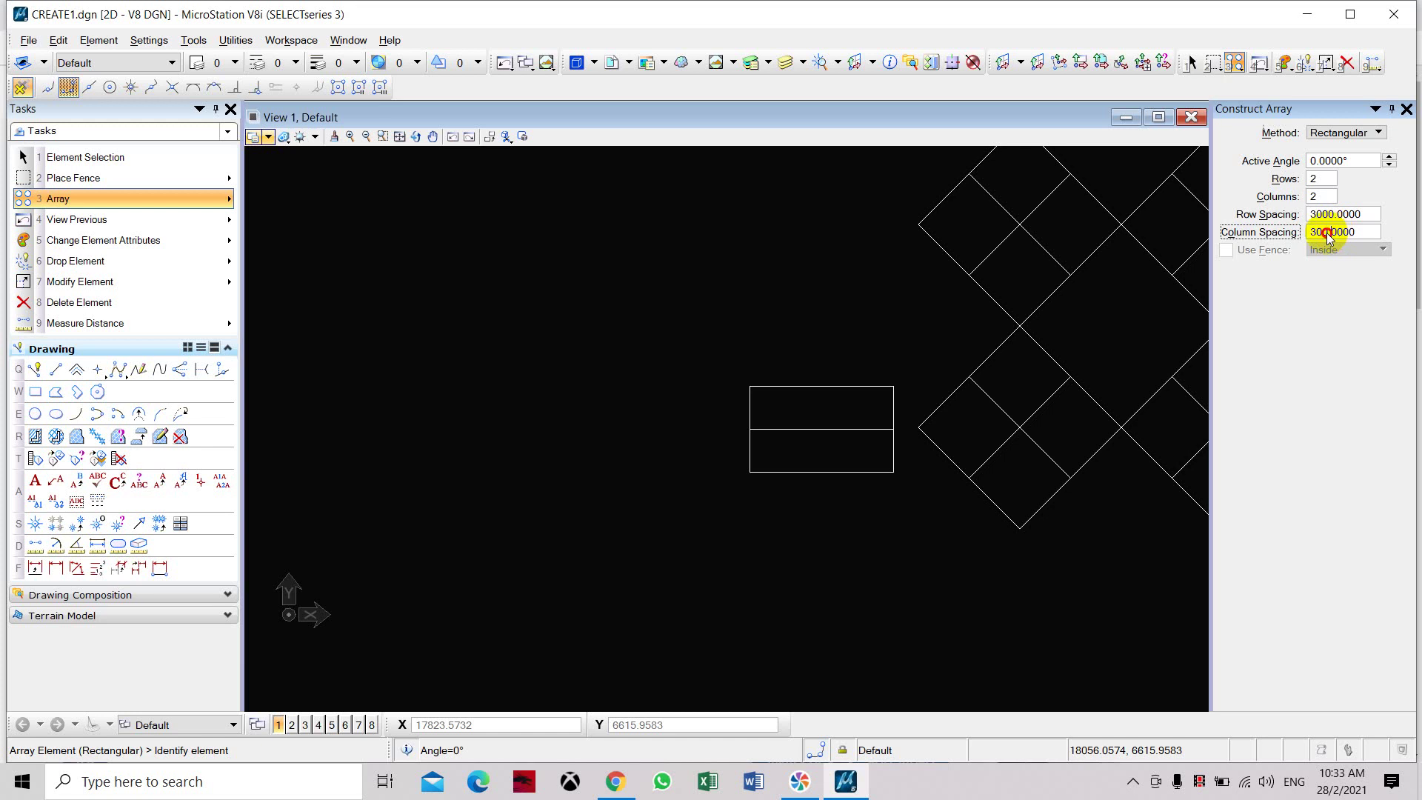
pyautogui.moveTo(946, 267); pyautogui.dragTo(717, 338, button='right')
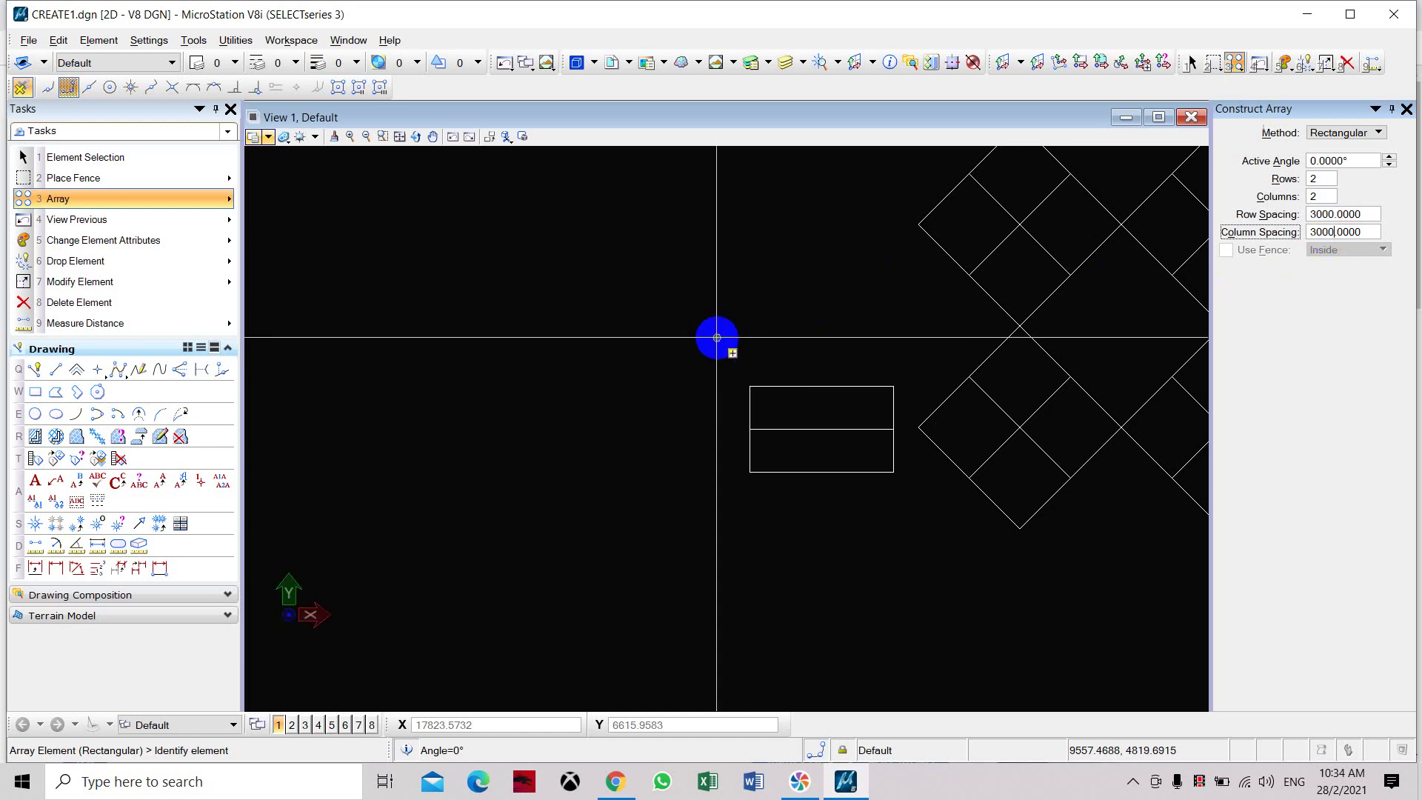
# Array the stacked pair of rectangles beside the diamonds in 2 rows and 2 columns, and exit the Array tool.
pyautogui.moveTo(660, 339); pyautogui.dragTo(917, 540)
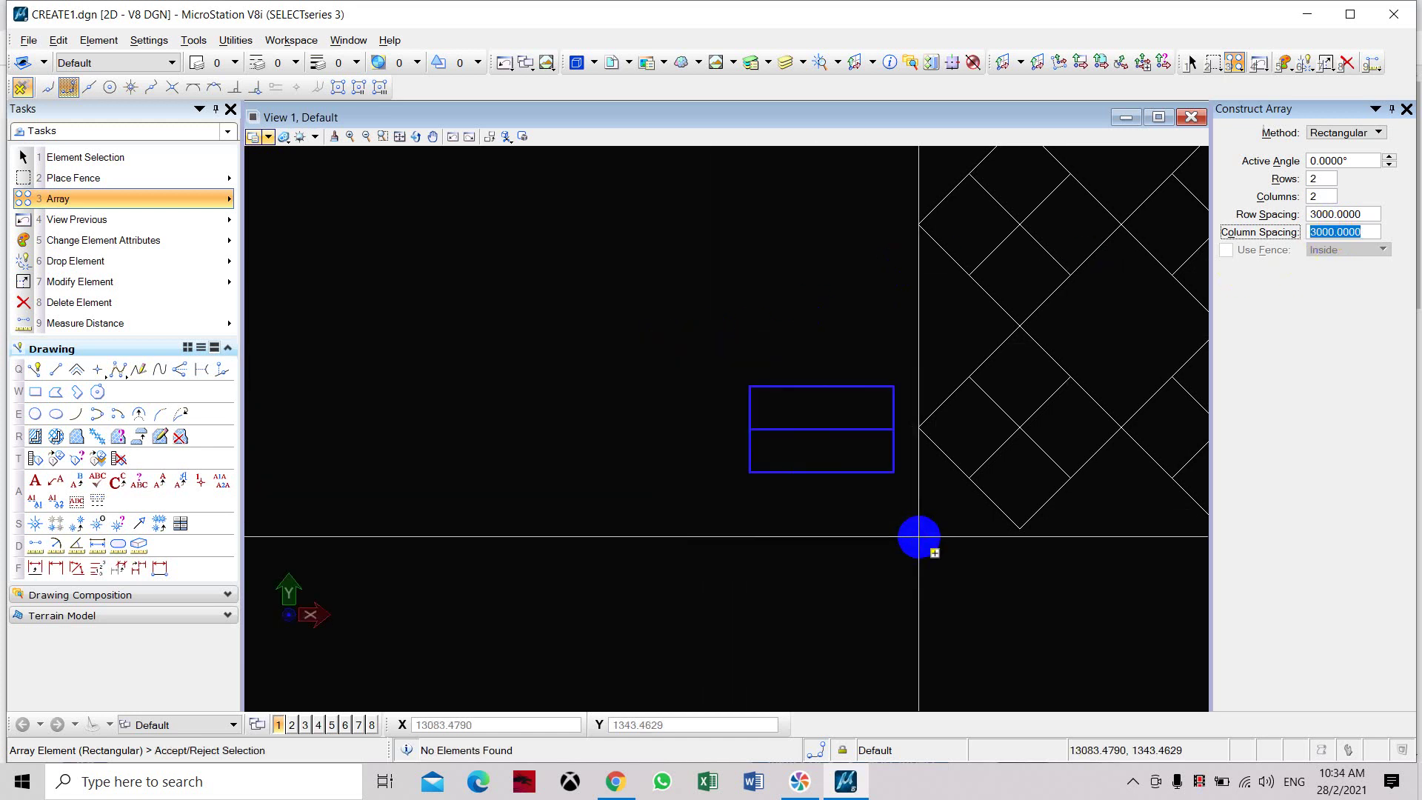
pyautogui.scroll(-2, 592, 481)
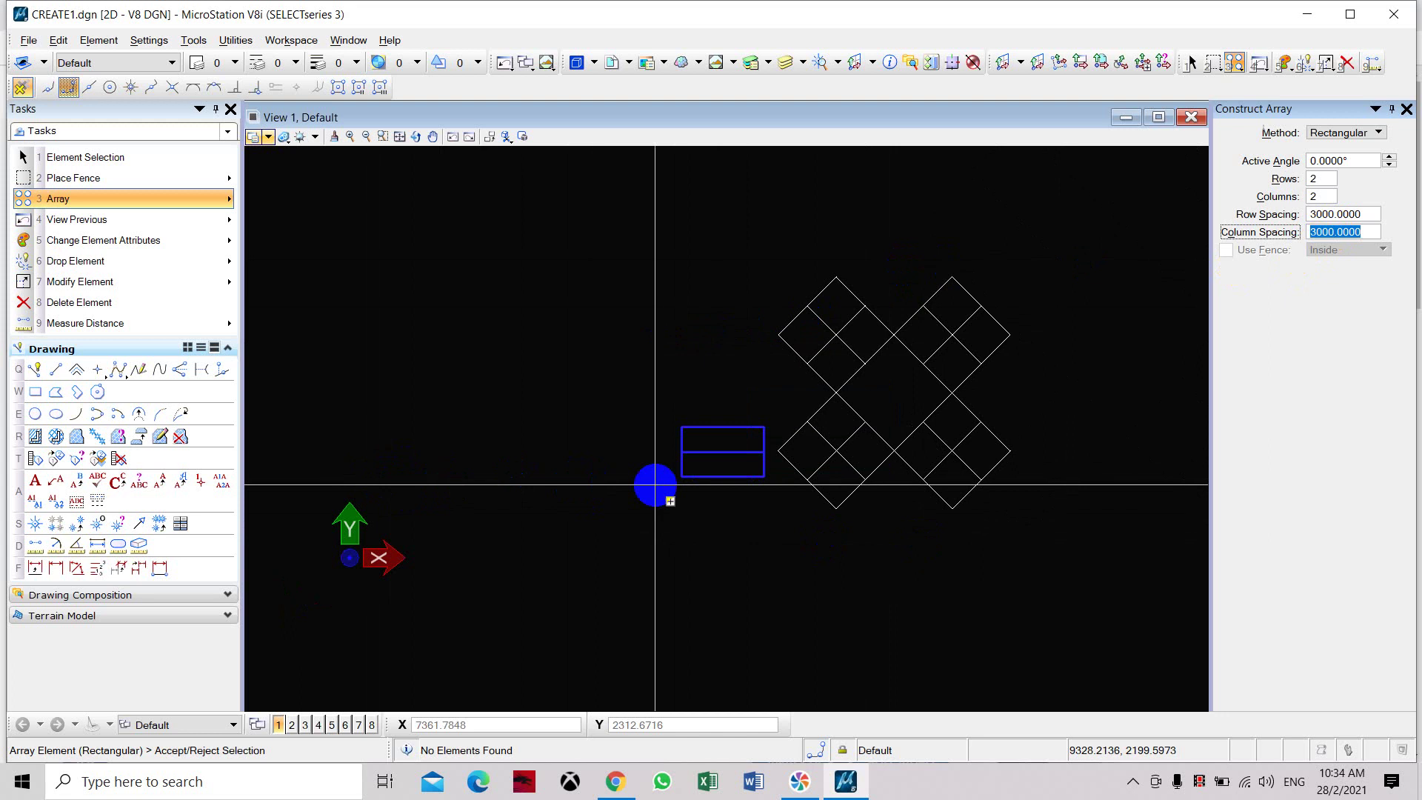
pyautogui.click(663, 495)
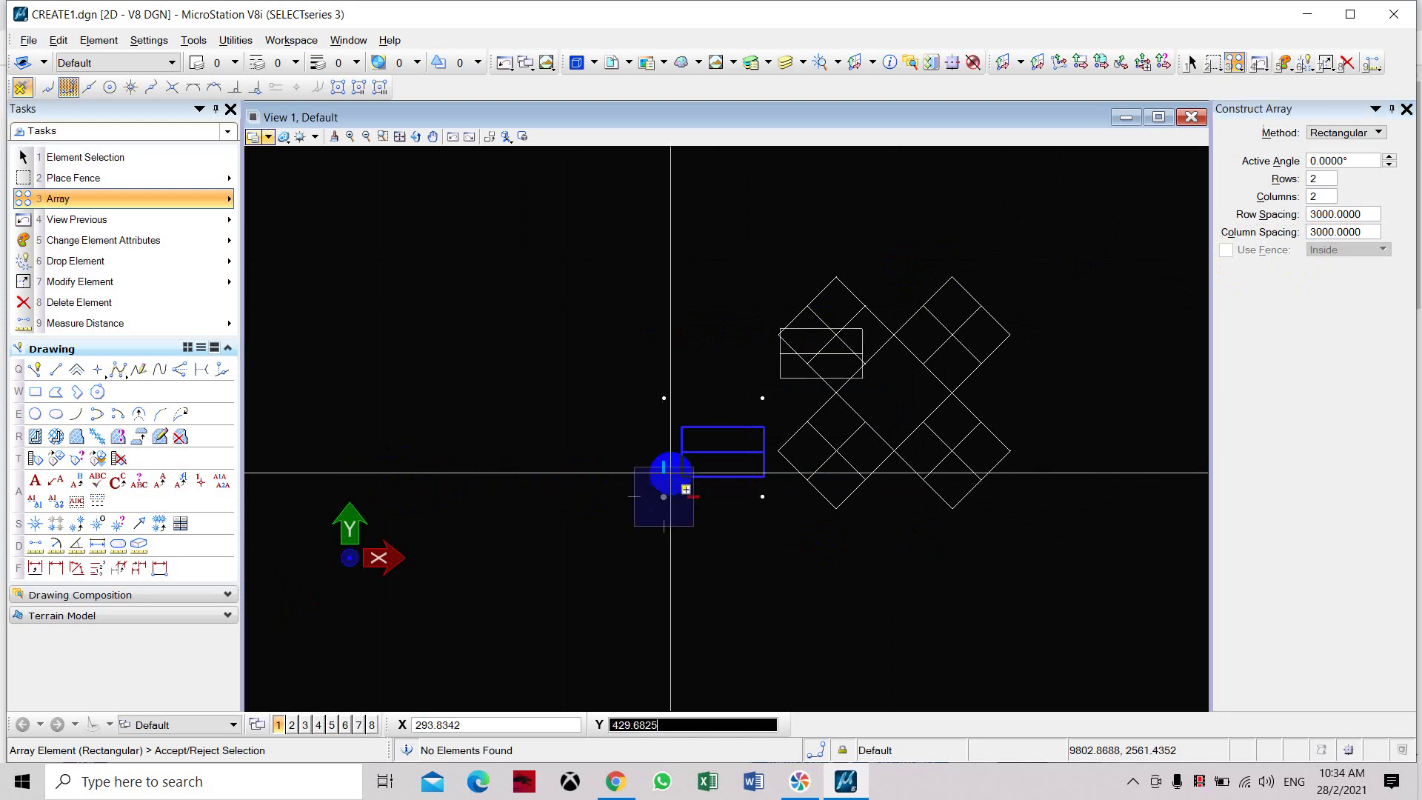
pyautogui.click(649, 318)
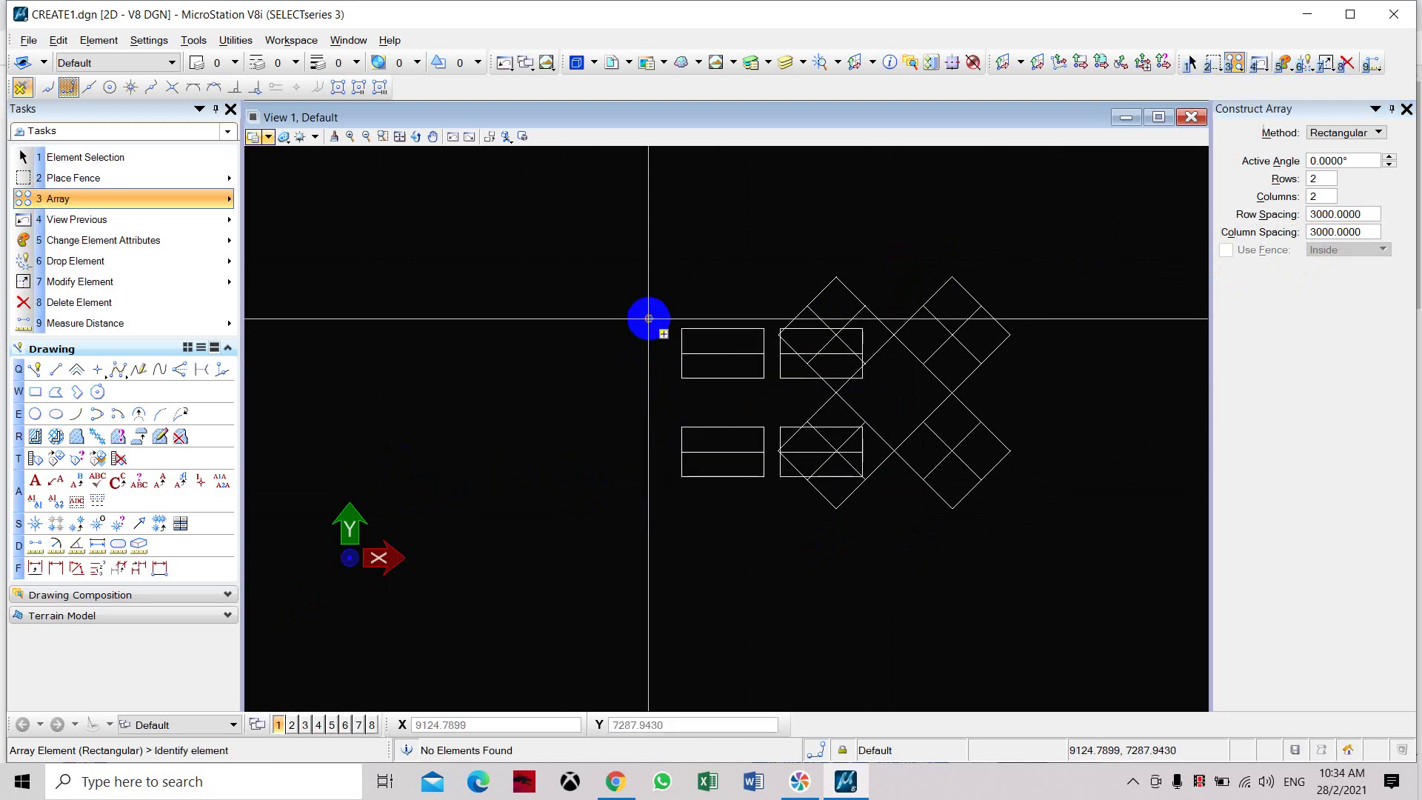
pyautogui.press('Escape')
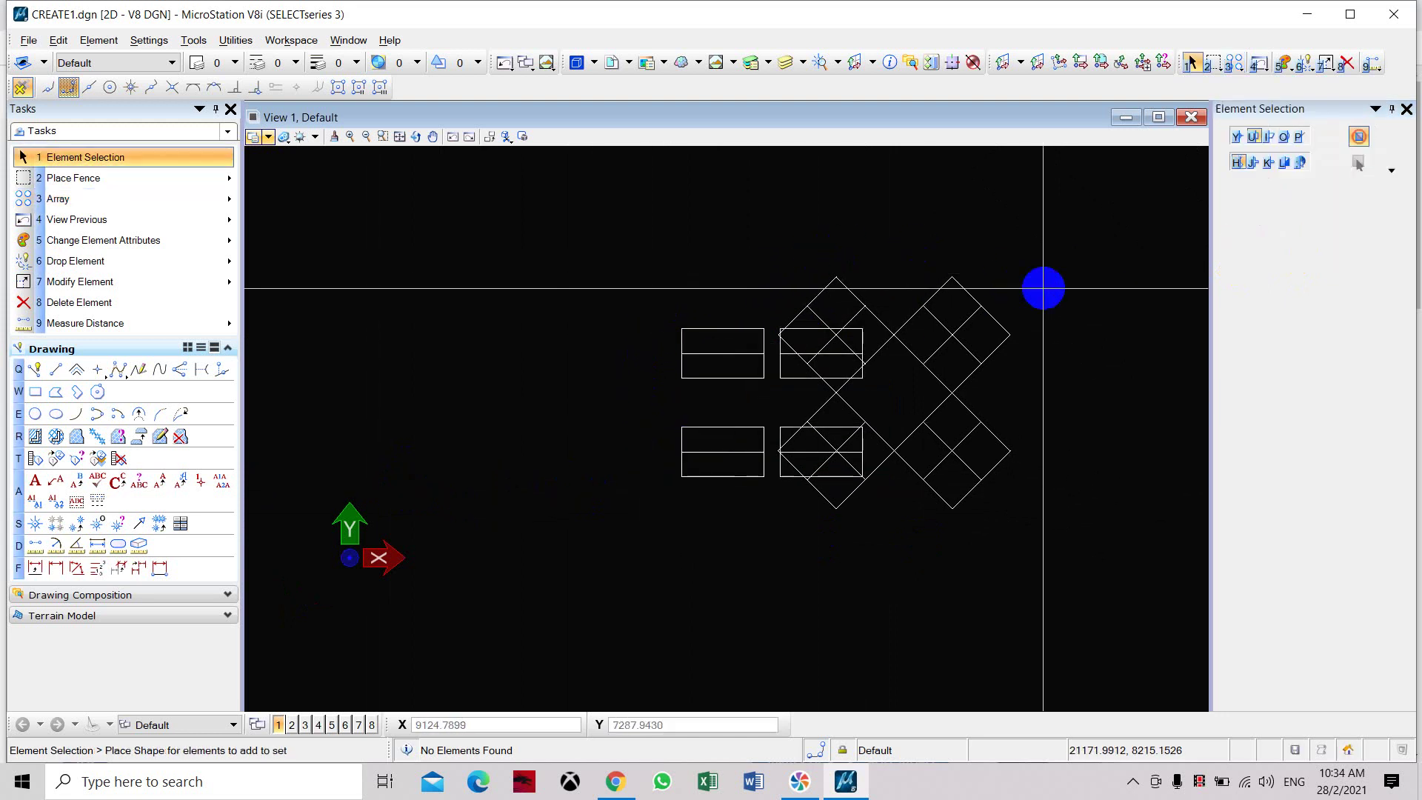
# Move the lower-left pair of arrayed rectangles about 10333 units horizontally to the left from its lower-left corner, ending just above the origin.
pyautogui.moveTo(1041, 288); pyautogui.dragTo(1030, 295, button='middle')
pyautogui.moveTo(634, 312); pyautogui.dragTo(654, 336)
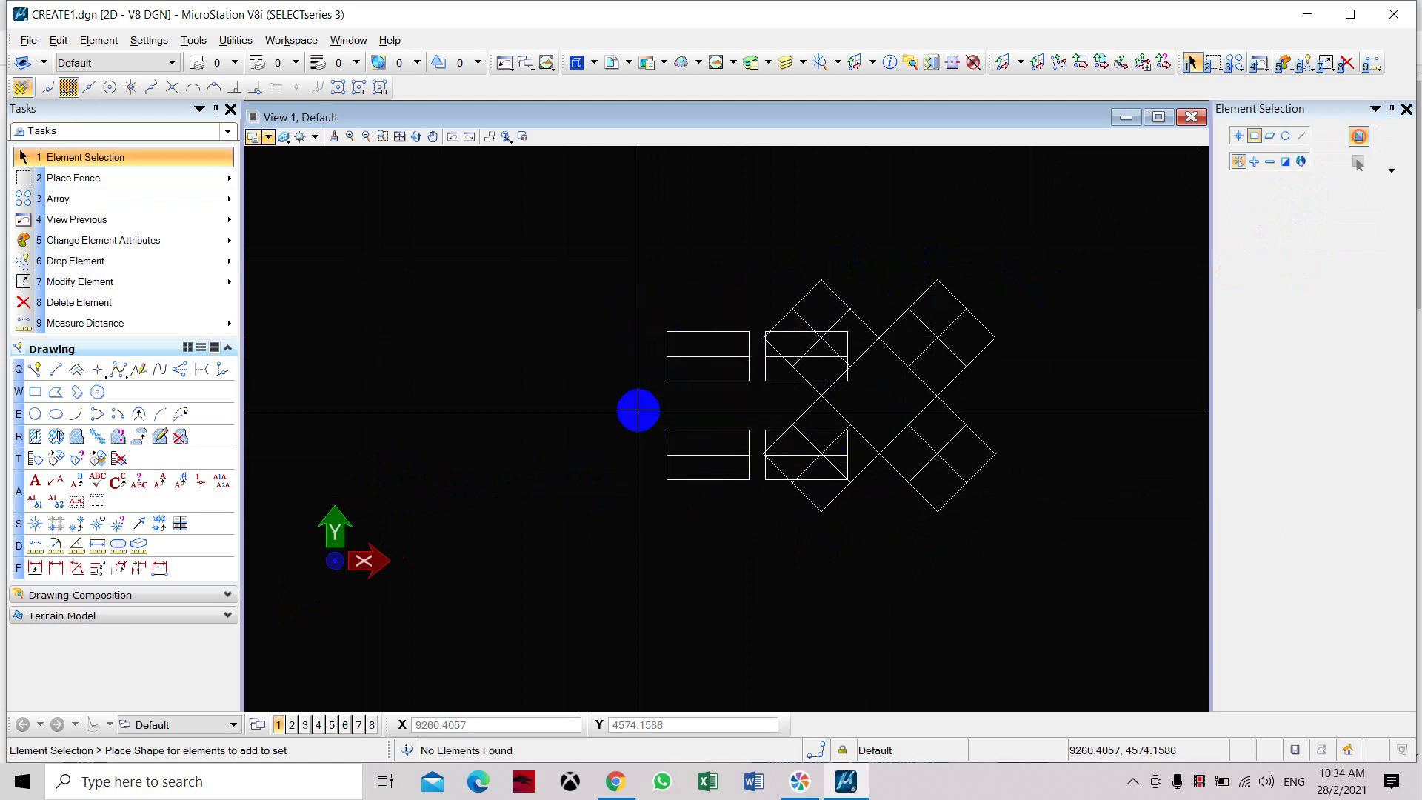
pyautogui.moveTo(638, 410); pyautogui.dragTo(755, 505)
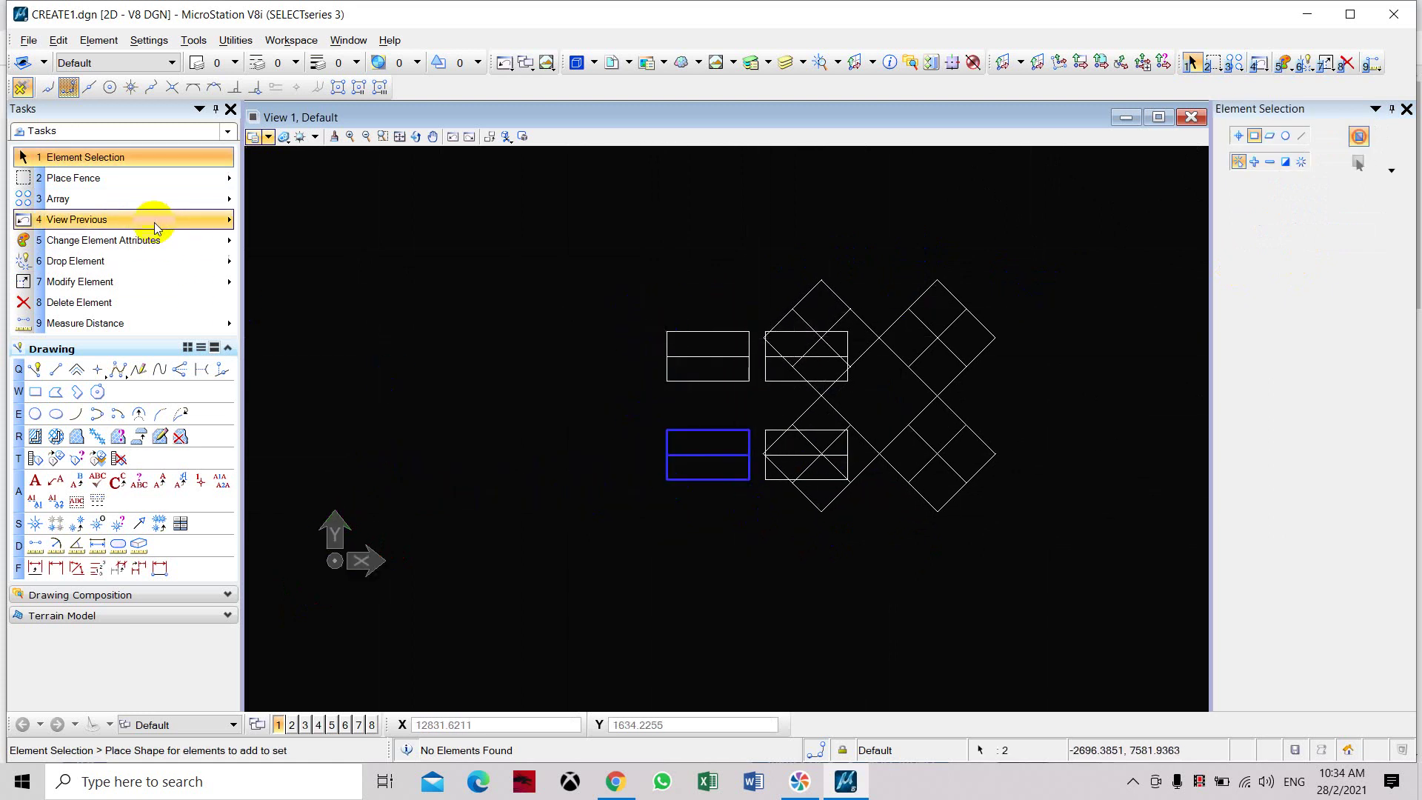
pyautogui.click(156, 201)
pyautogui.click(222, 231)
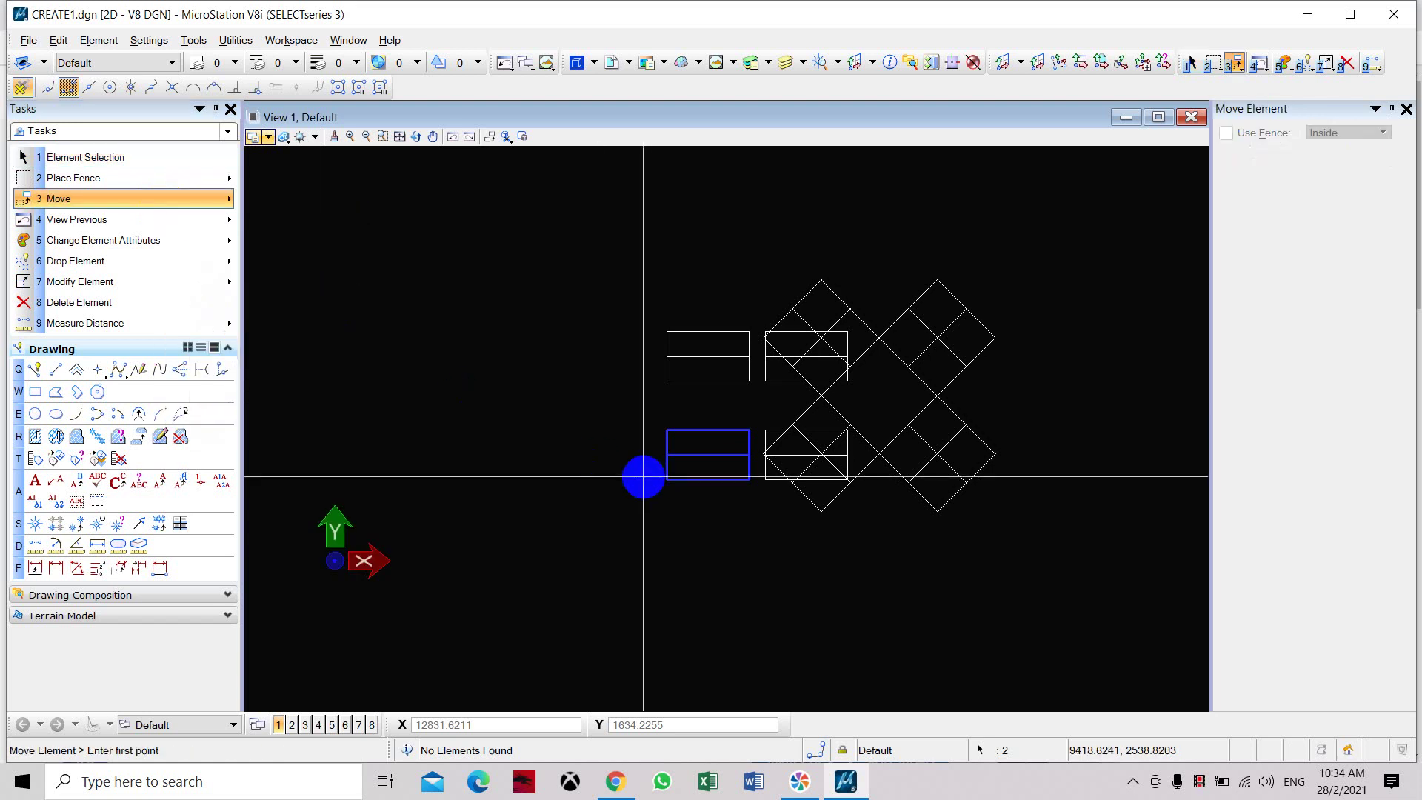
pyautogui.click(667, 479)
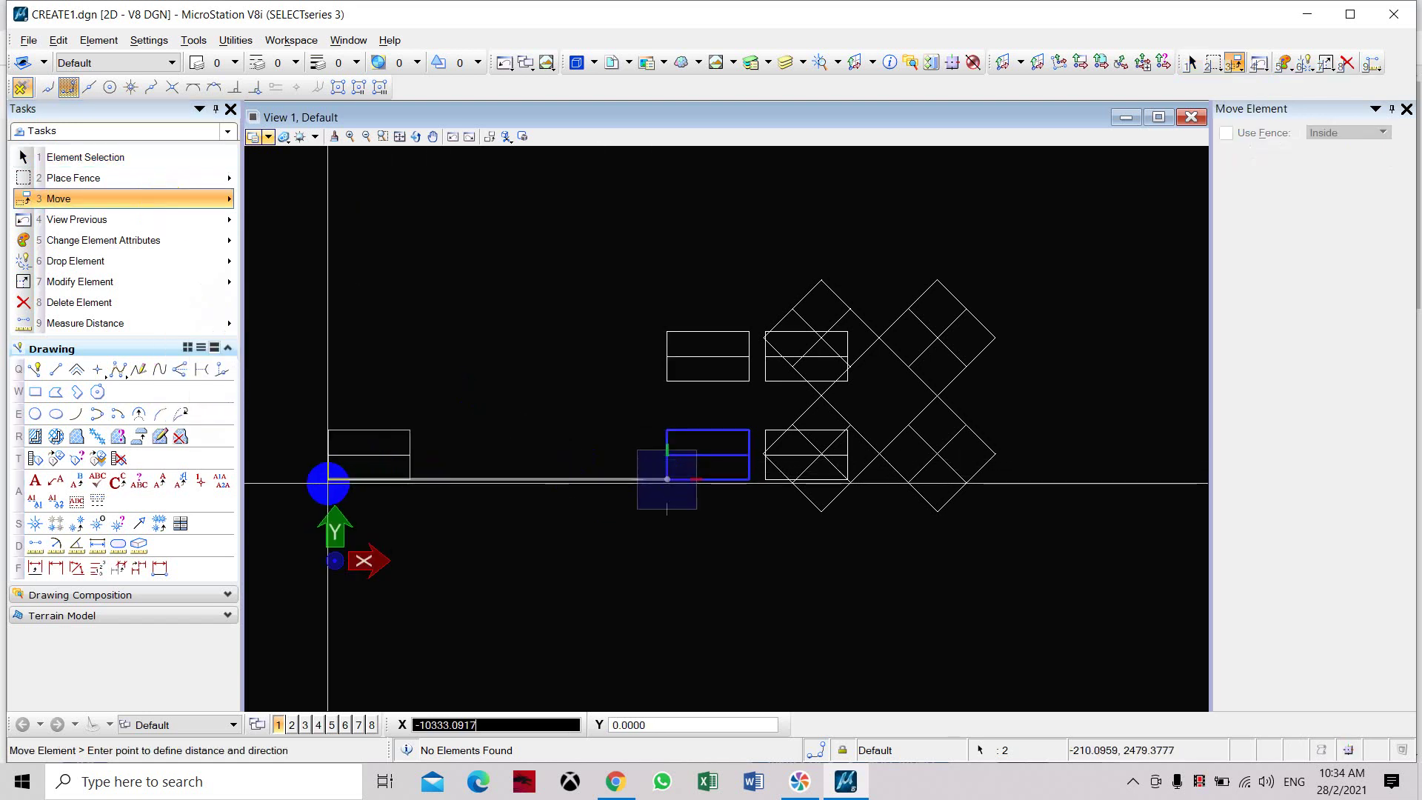
pyautogui.click(328, 483)
pyautogui.rightClick(533, 469)
pyautogui.moveTo(539, 449); pyautogui.dragTo(637, 445, button='middle')
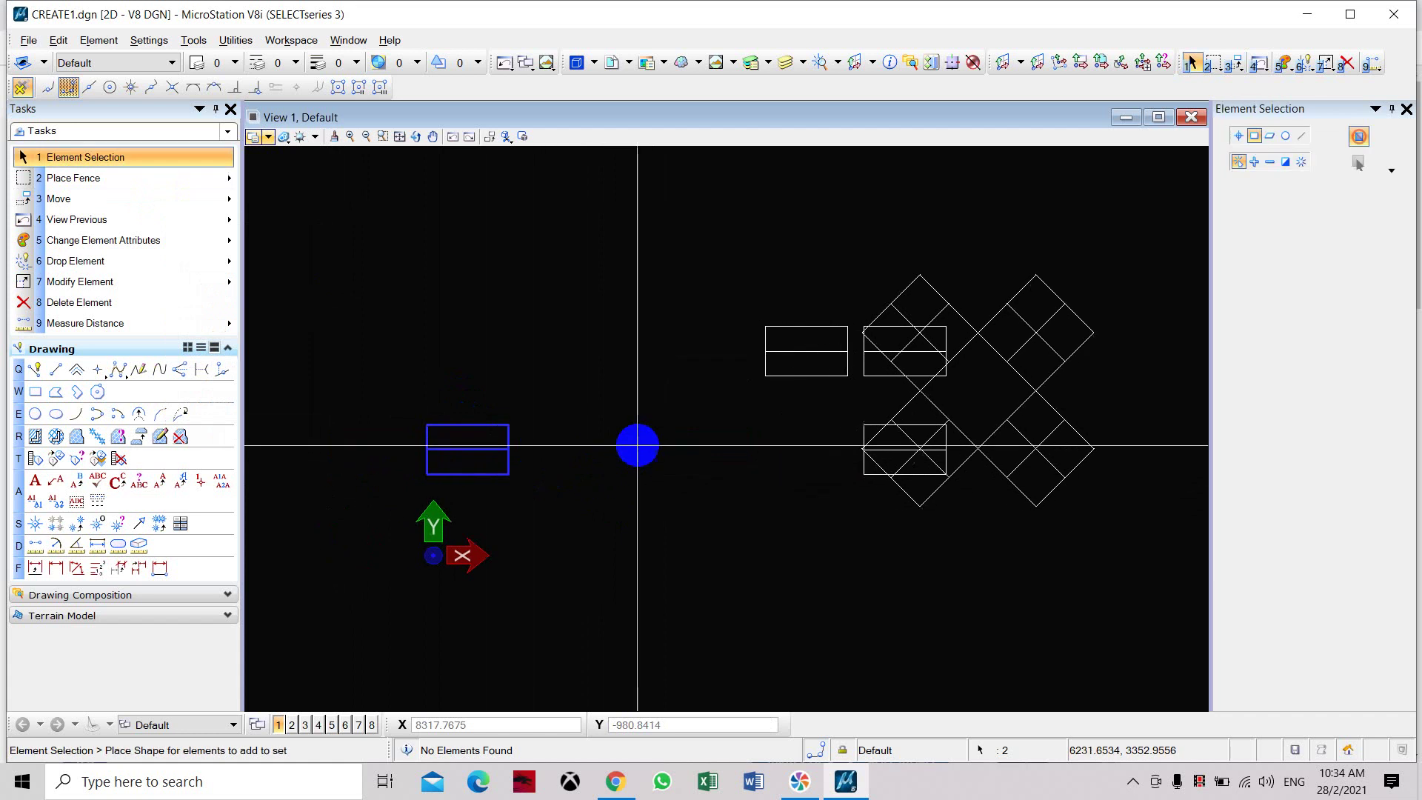
# Array the pair of rectangles above the origin in 2 rows and 2 columns with 3000 row and column spacing.
pyautogui.moveTo(71, 197); pyautogui.dragTo(192, 307)
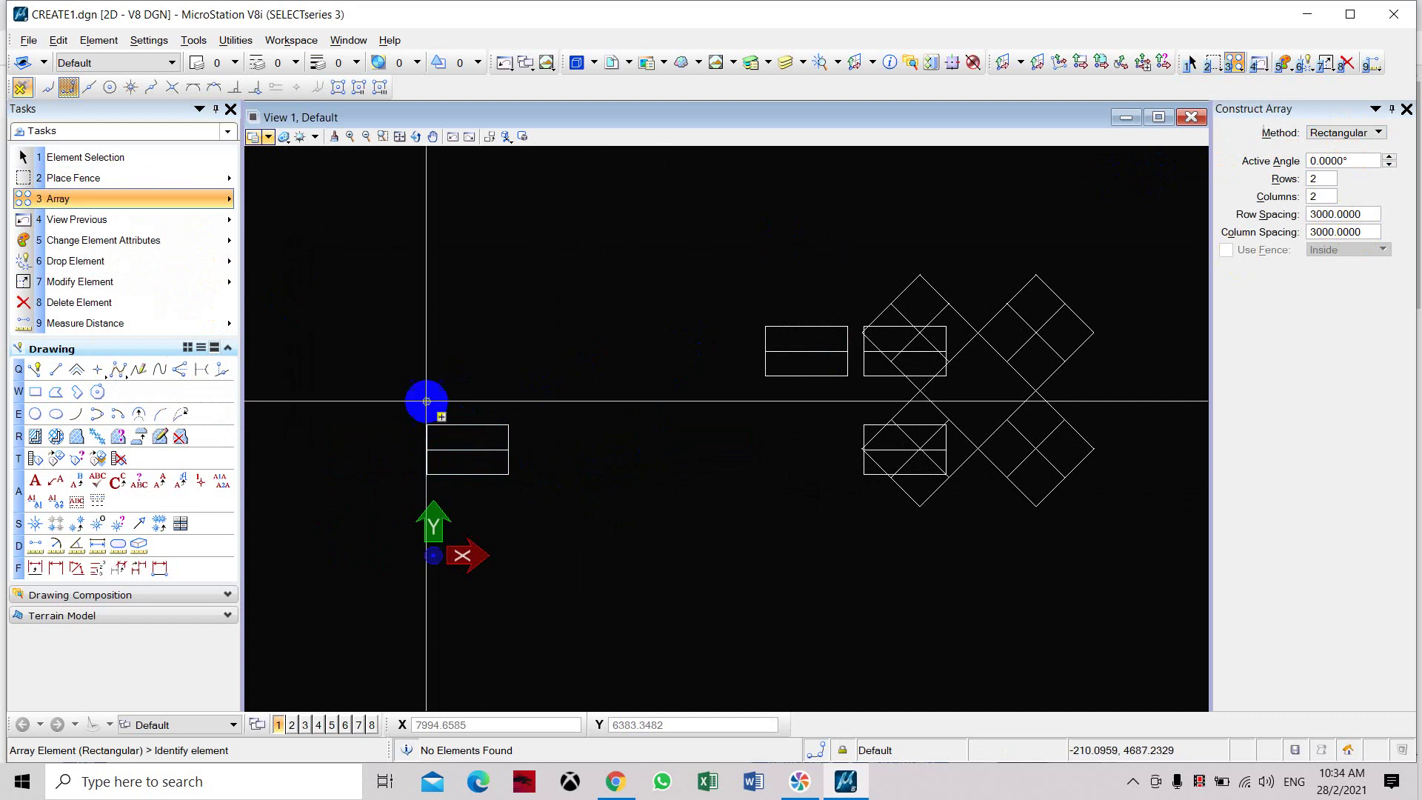
pyautogui.click(506, 467)
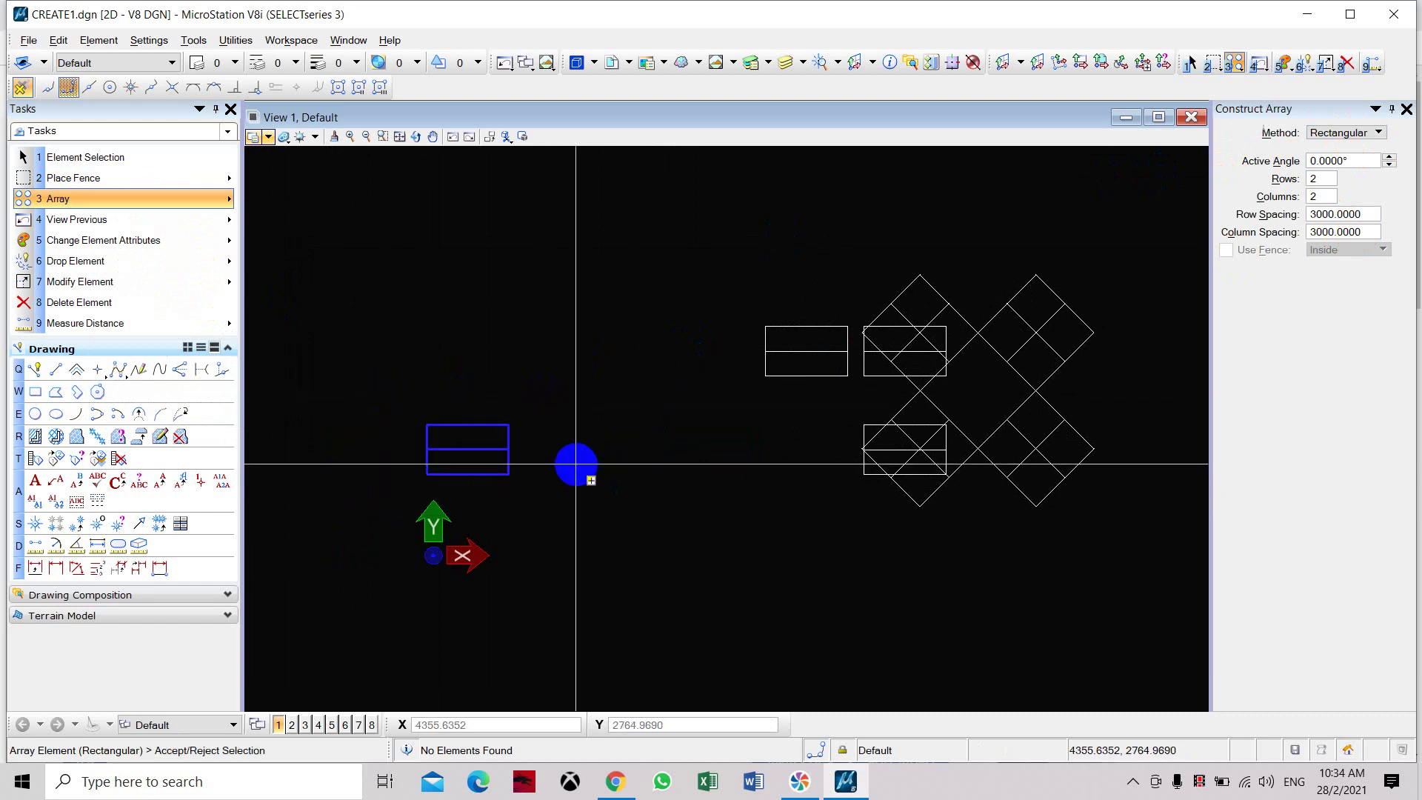
pyautogui.click(576, 465)
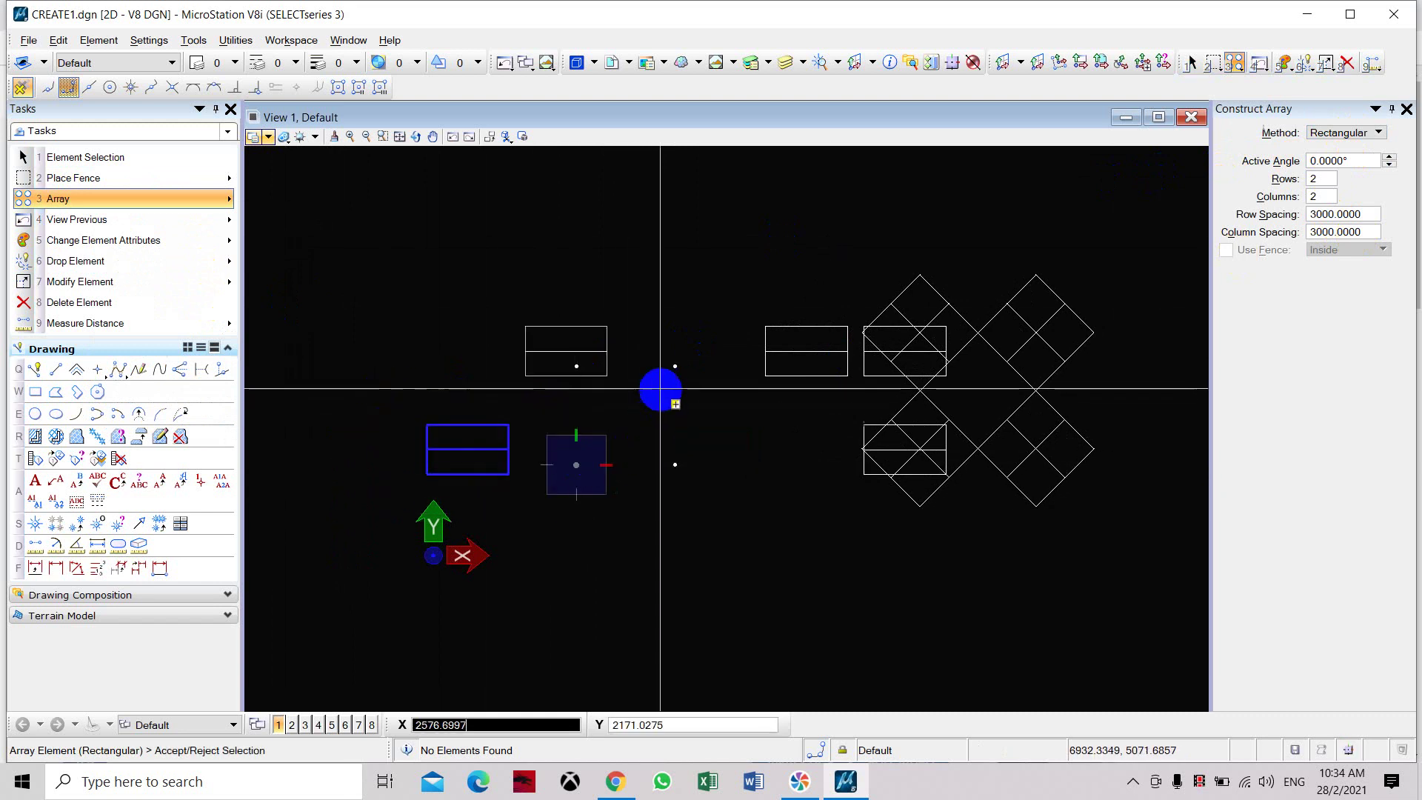
pyautogui.click(686, 387)
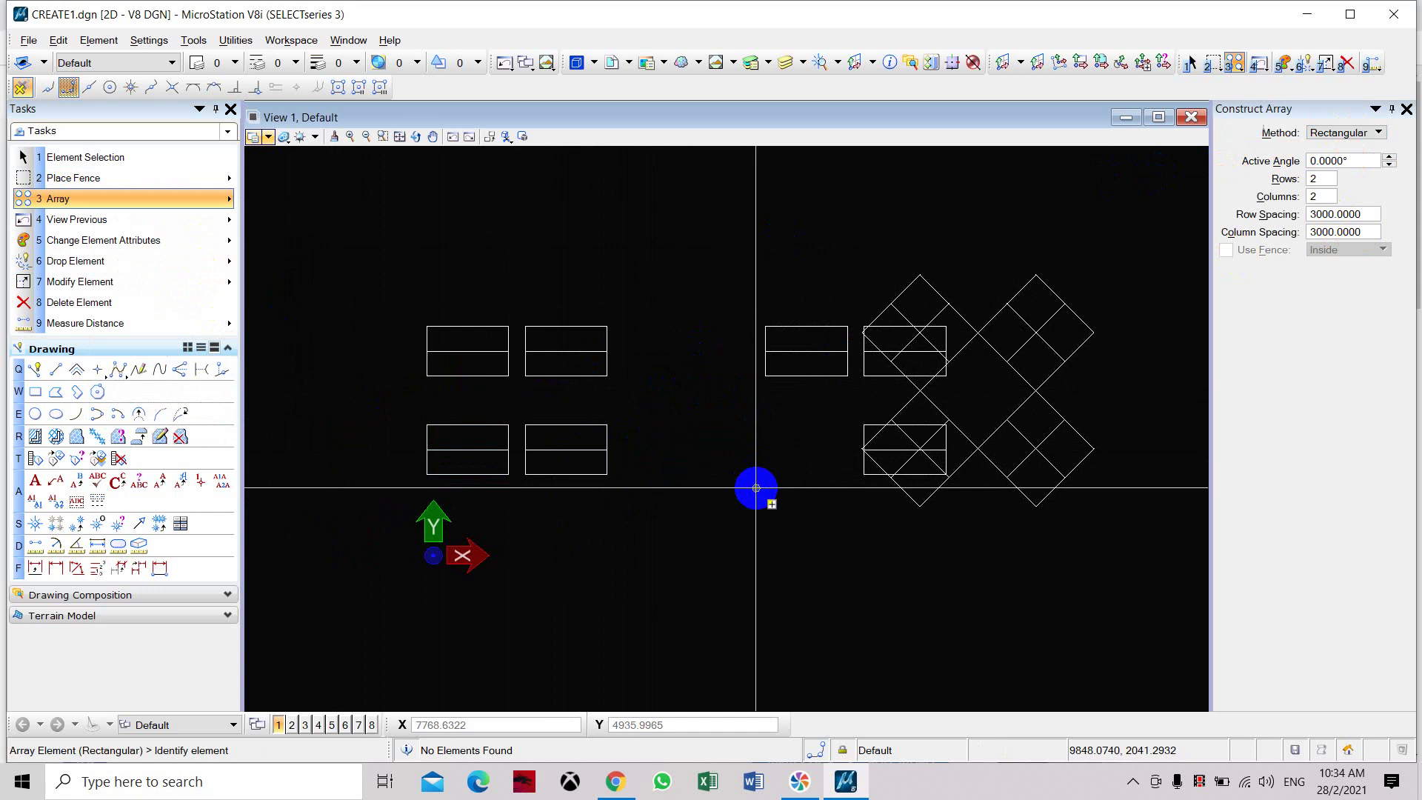
pyautogui.scroll(2, 476, 445)
pyautogui.moveTo(478, 447)
pyautogui.mouseDown(button='middle')
pyautogui.moveTo(549, 410)
pyautogui.moveTo(558, 368)
pyautogui.mouseUp(button='middle')
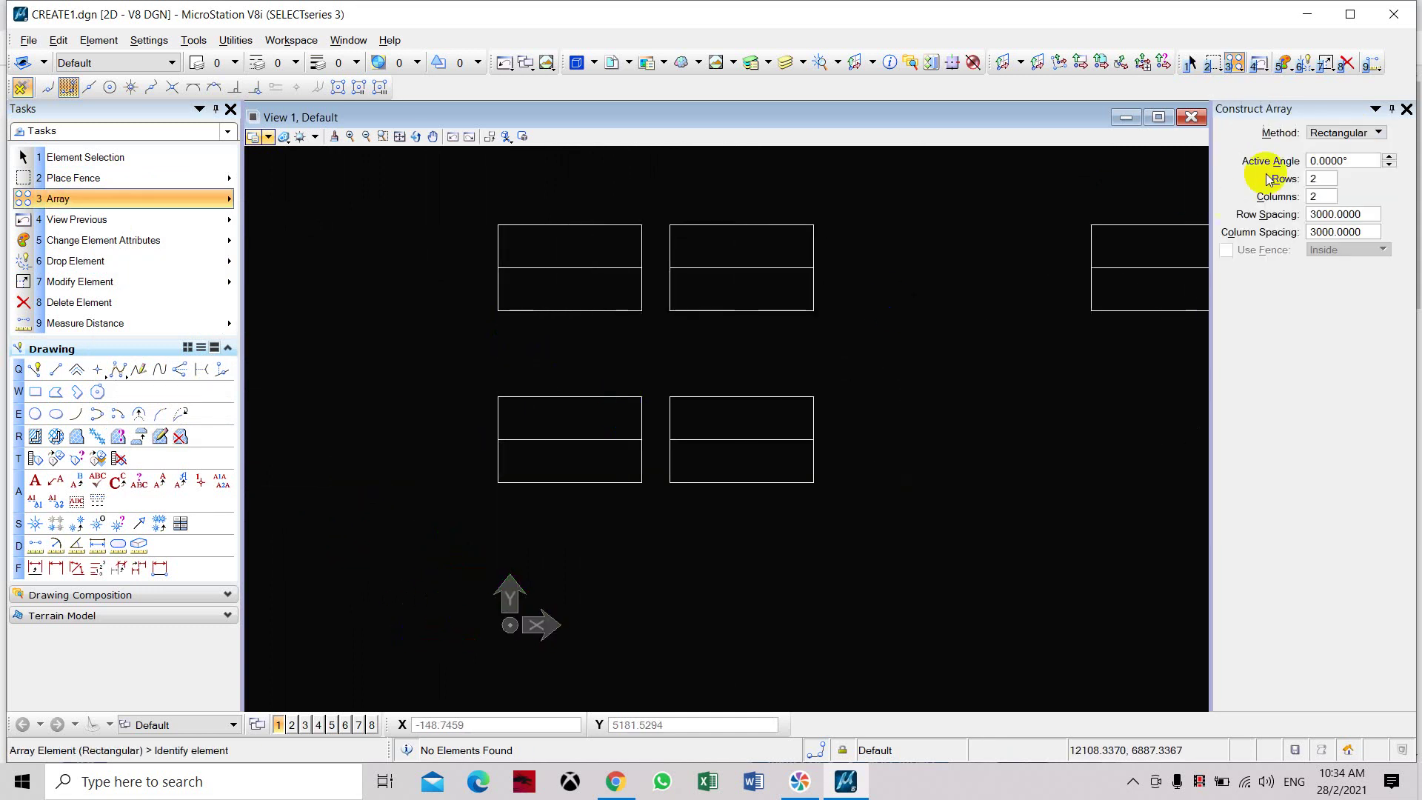
pyautogui.moveTo(1028, 284); pyautogui.dragTo(963, 401, button='middle')
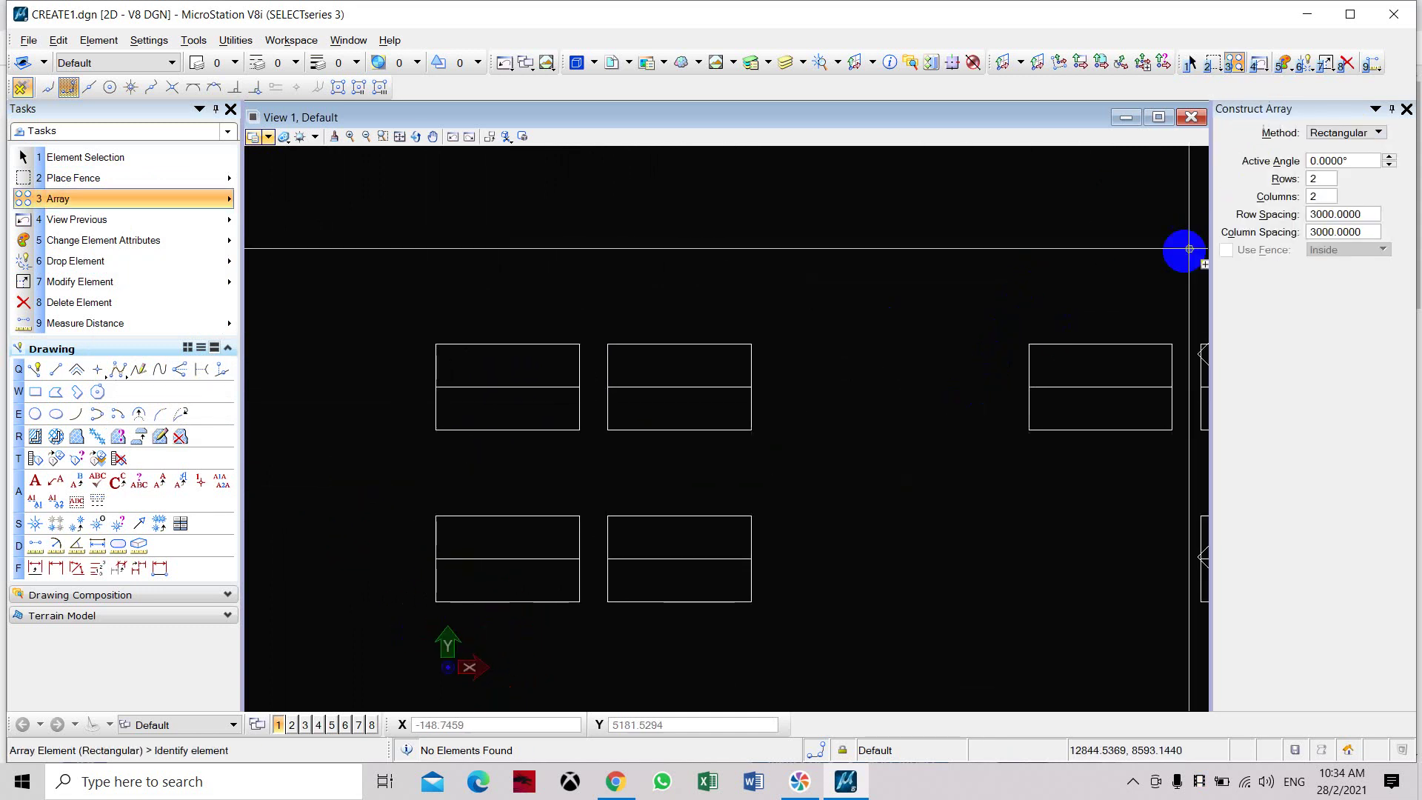
# Polar array the upper-left pair with 4 items at a 90° delta angle, unrotated, about a centre about 7080 units to its left.
pyautogui.click(1344, 133)
pyautogui.click(1357, 149)
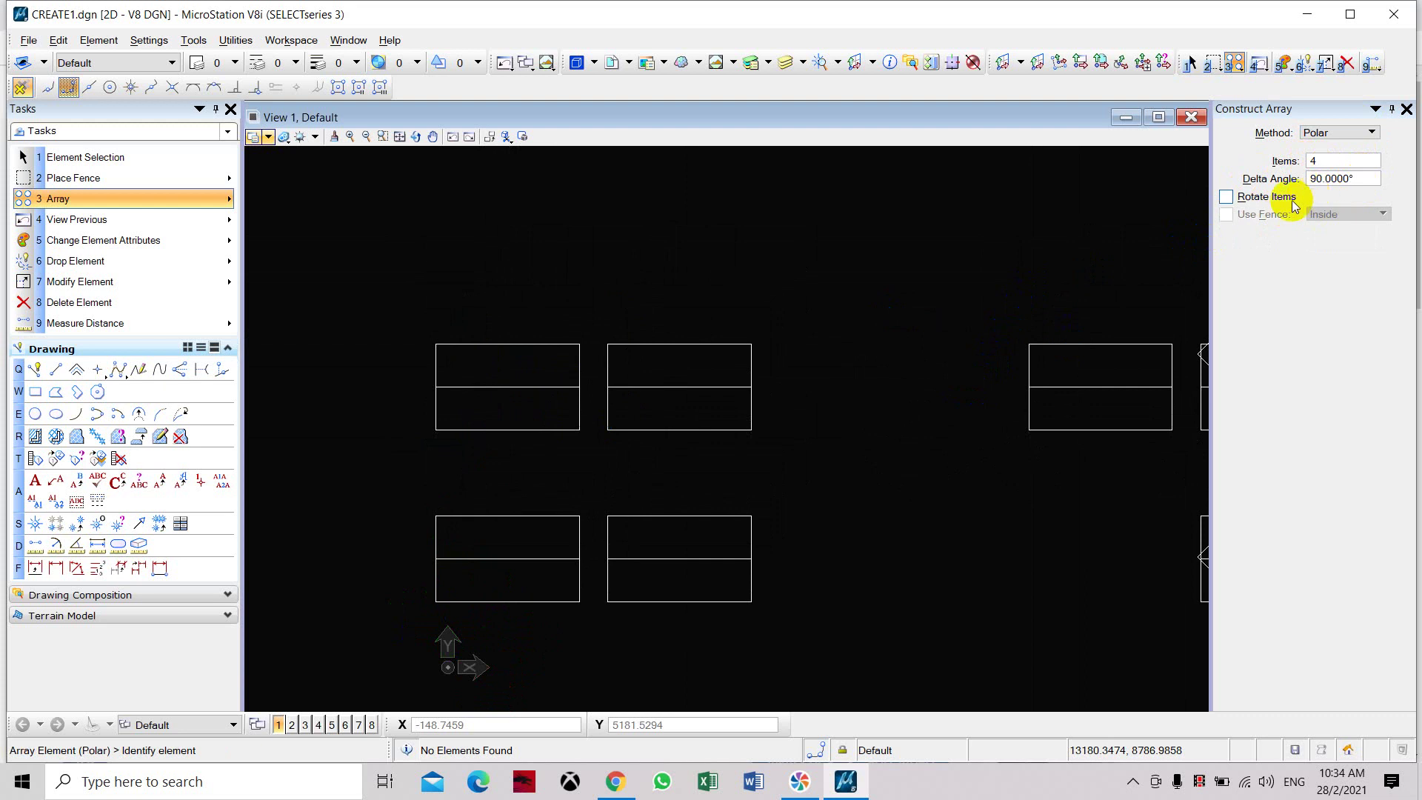
pyautogui.scroll(-5, 918, 273)
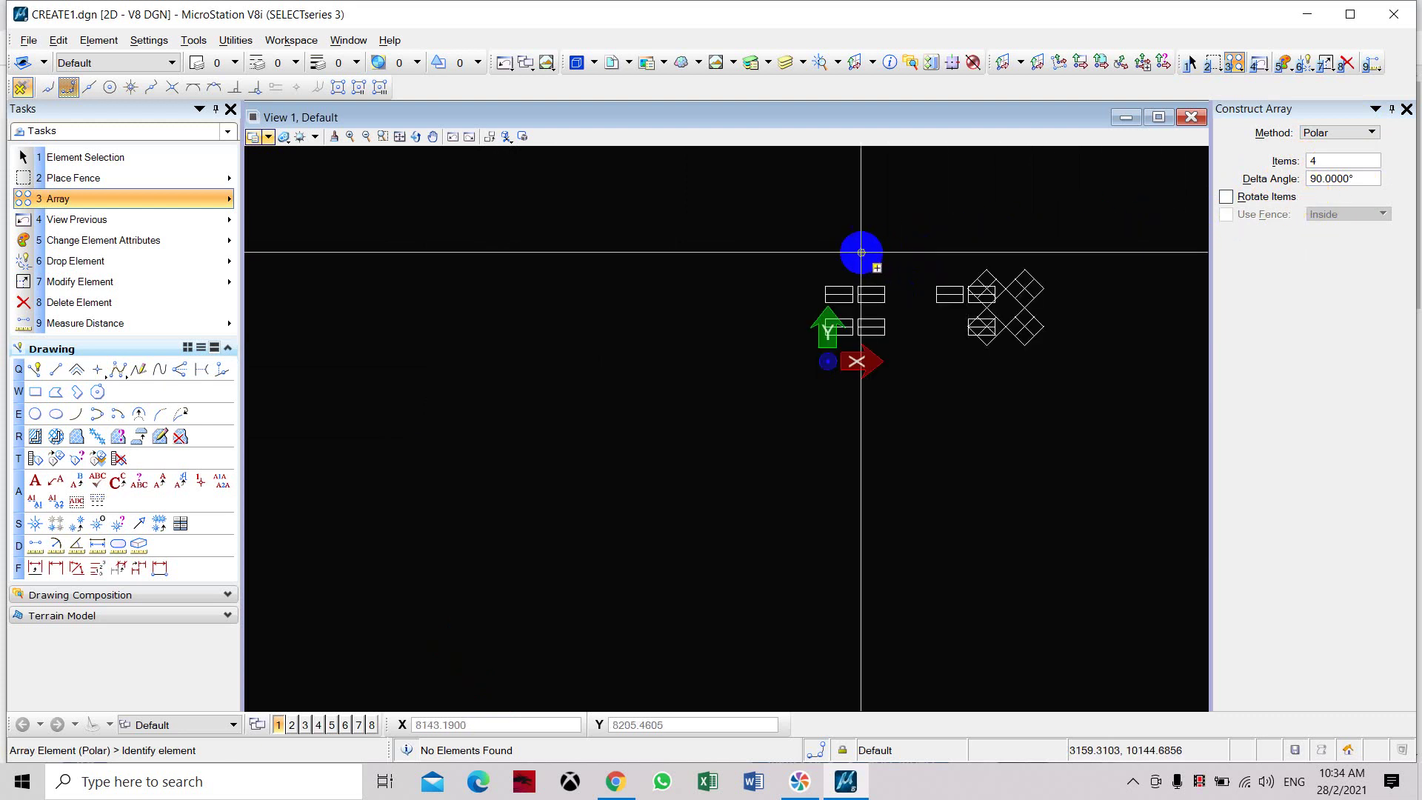
pyautogui.scroll(2, 853, 262)
pyautogui.scroll(2, 840, 286)
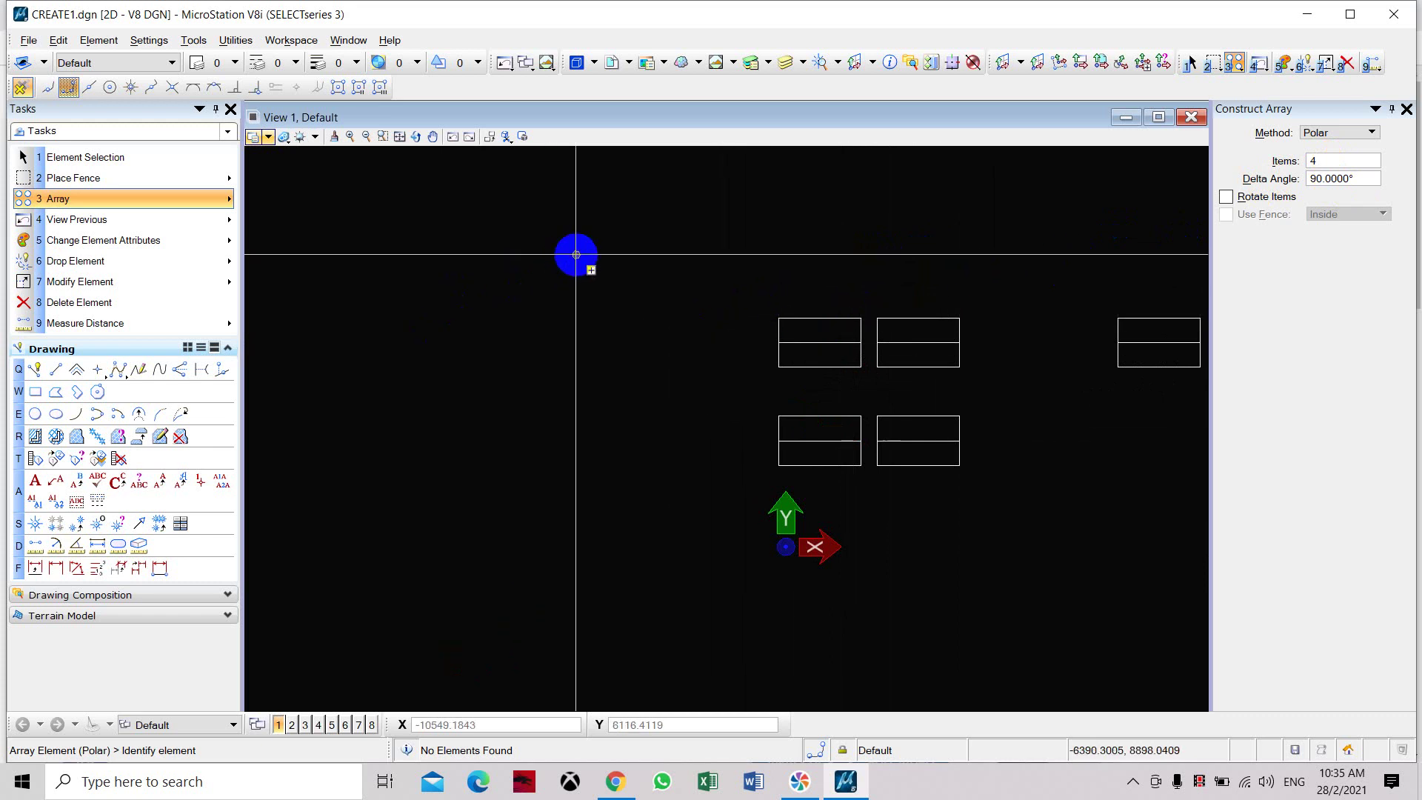
pyautogui.moveTo(646, 247); pyautogui.dragTo(868, 393)
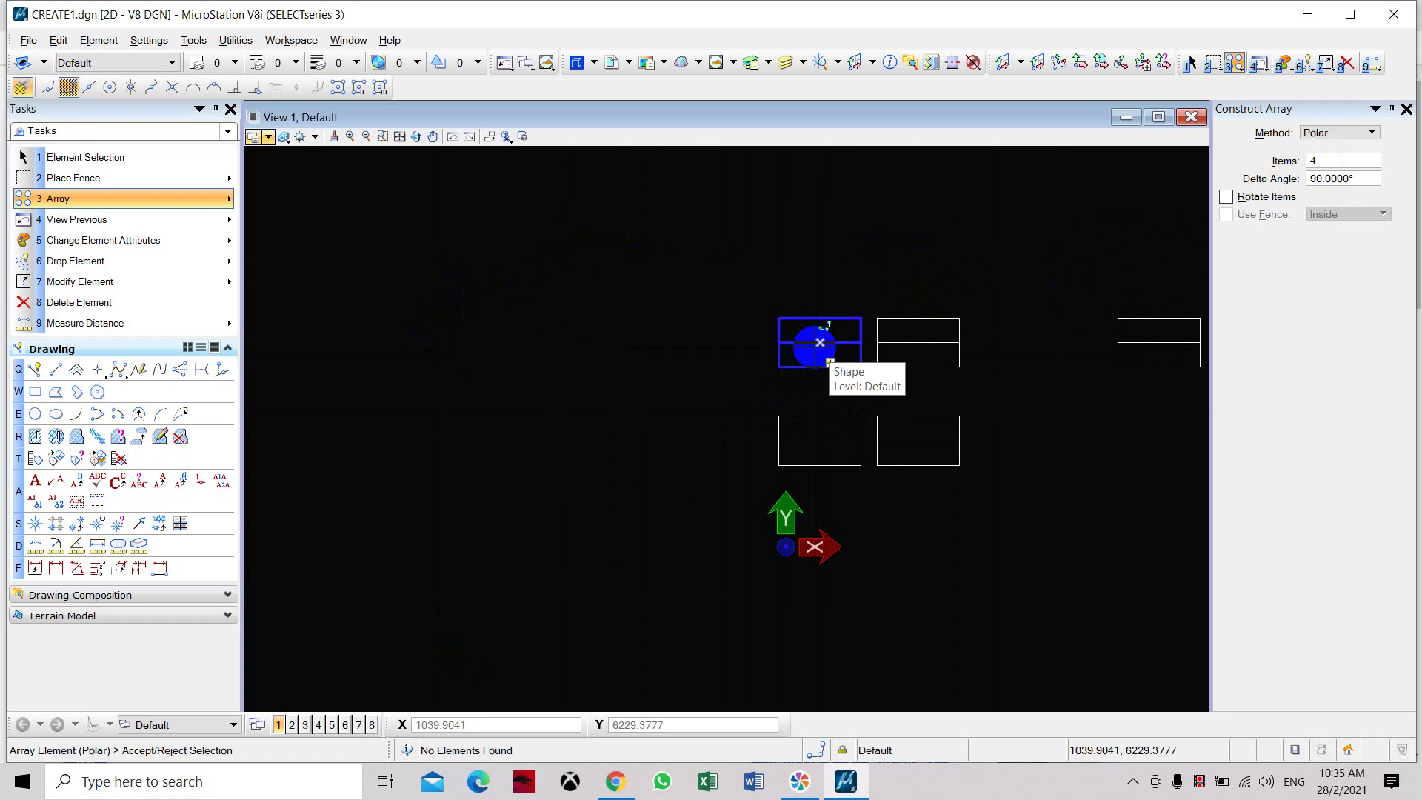
pyautogui.click(817, 344)
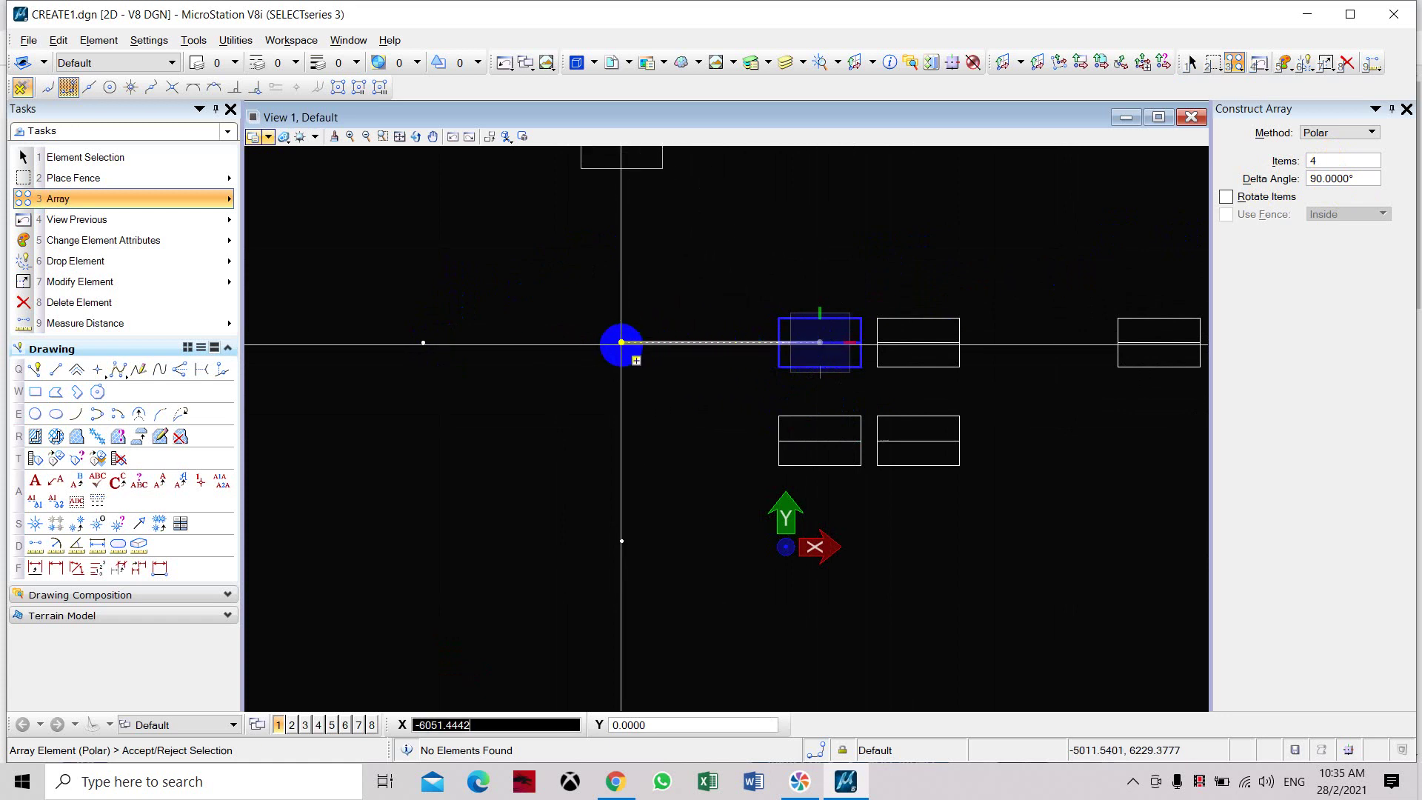
pyautogui.scroll(-2, 621, 343)
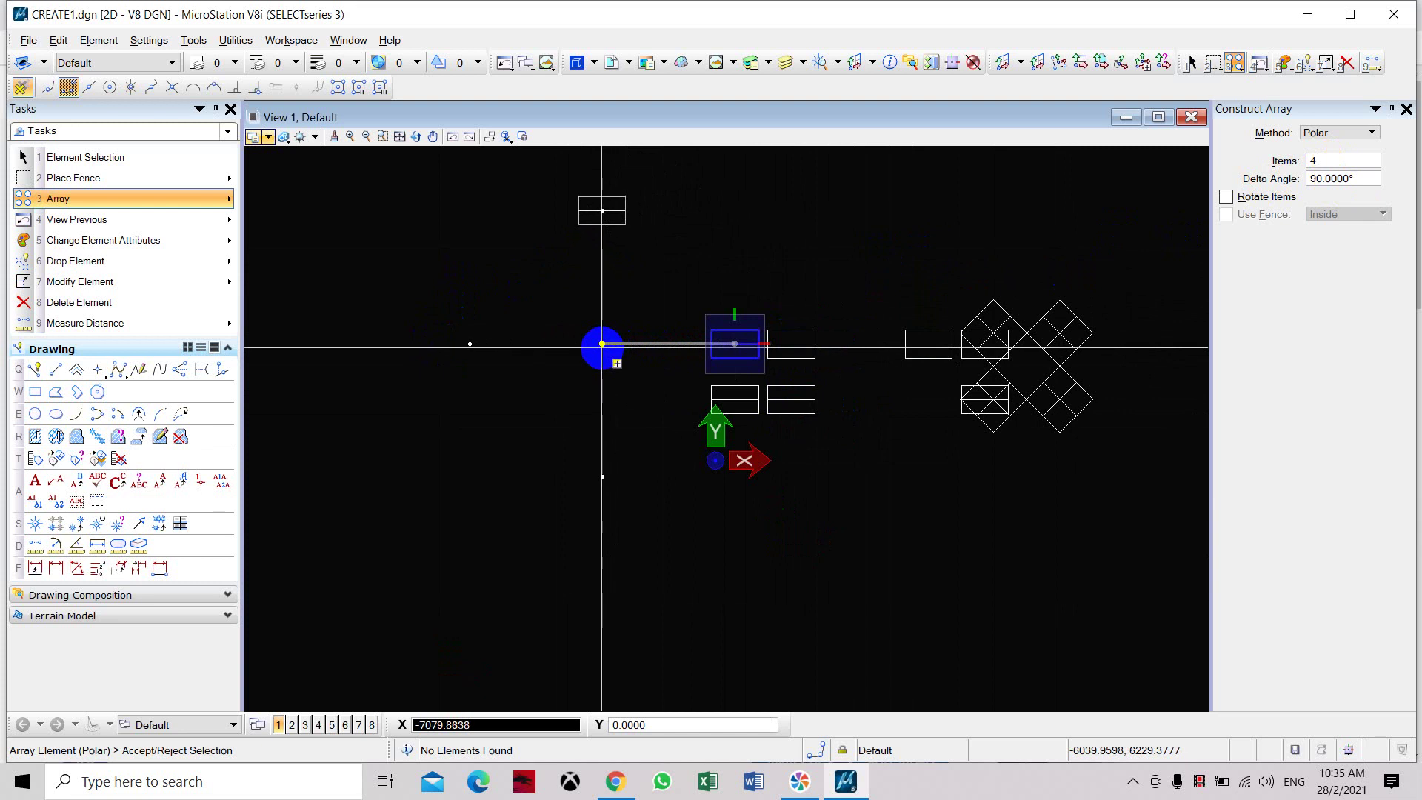
pyautogui.click(602, 343)
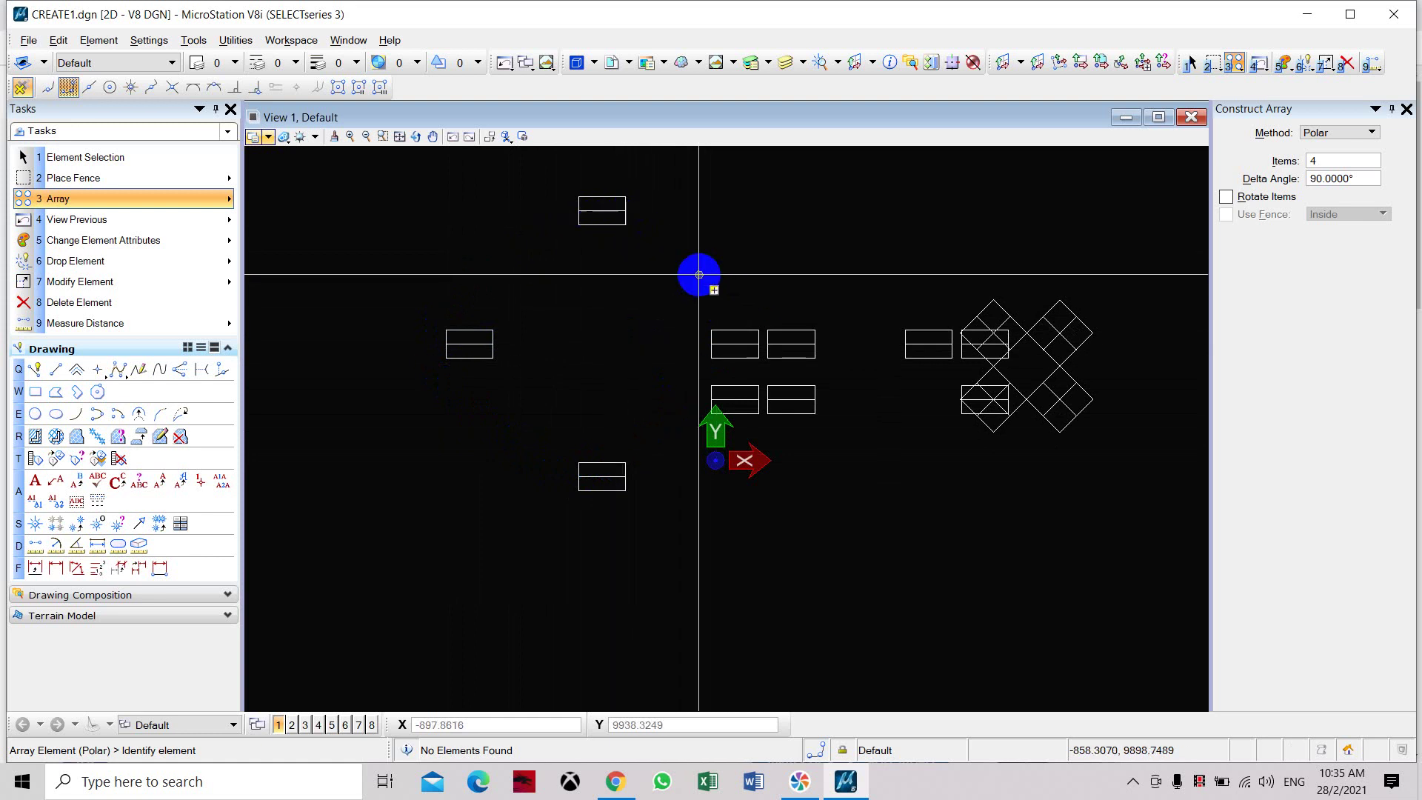
# Stretch the left side of the leftmost rectangle pair 1000 units to the left, using a fence around its left edges.
pyautogui.click(211, 210)
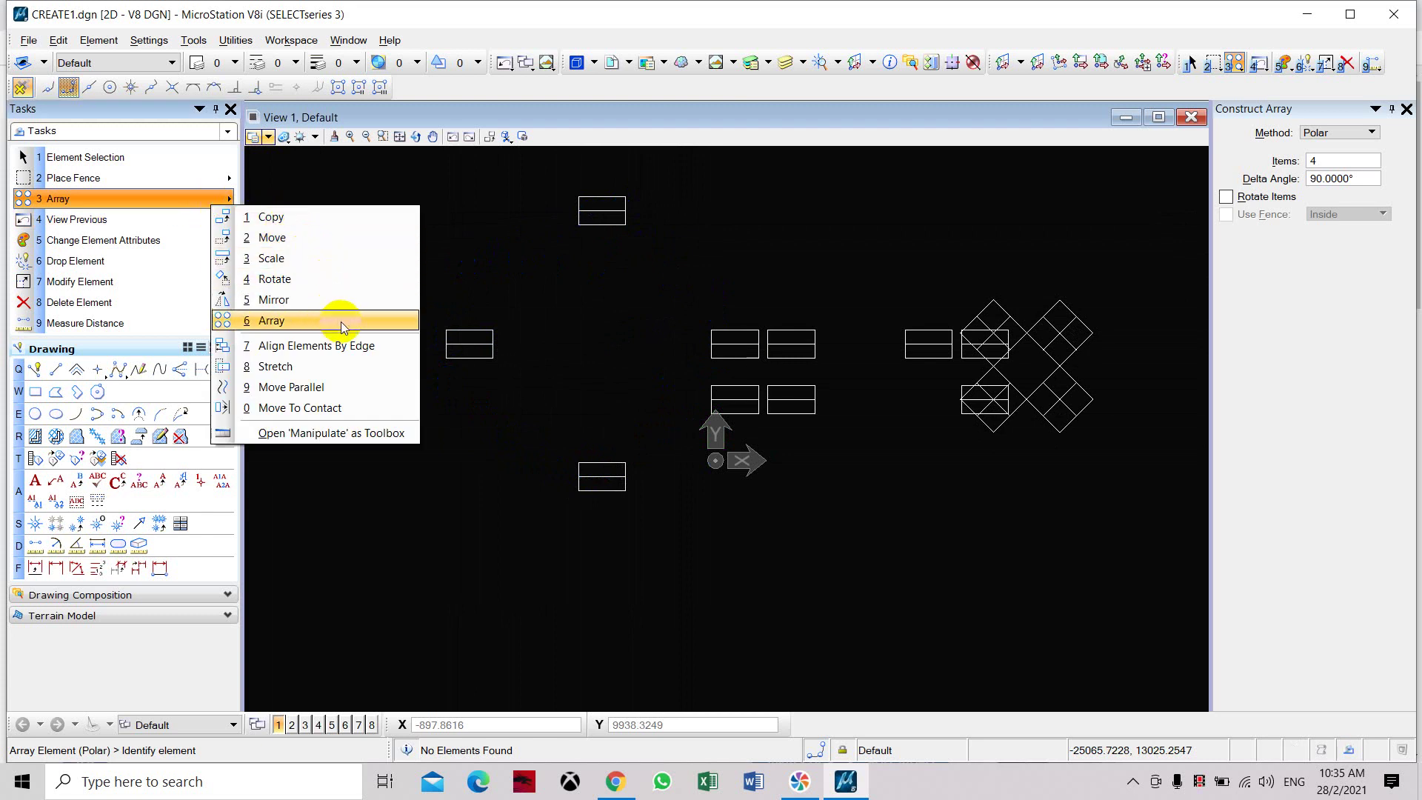
pyautogui.click(345, 375)
pyautogui.scroll(5, 431, 381)
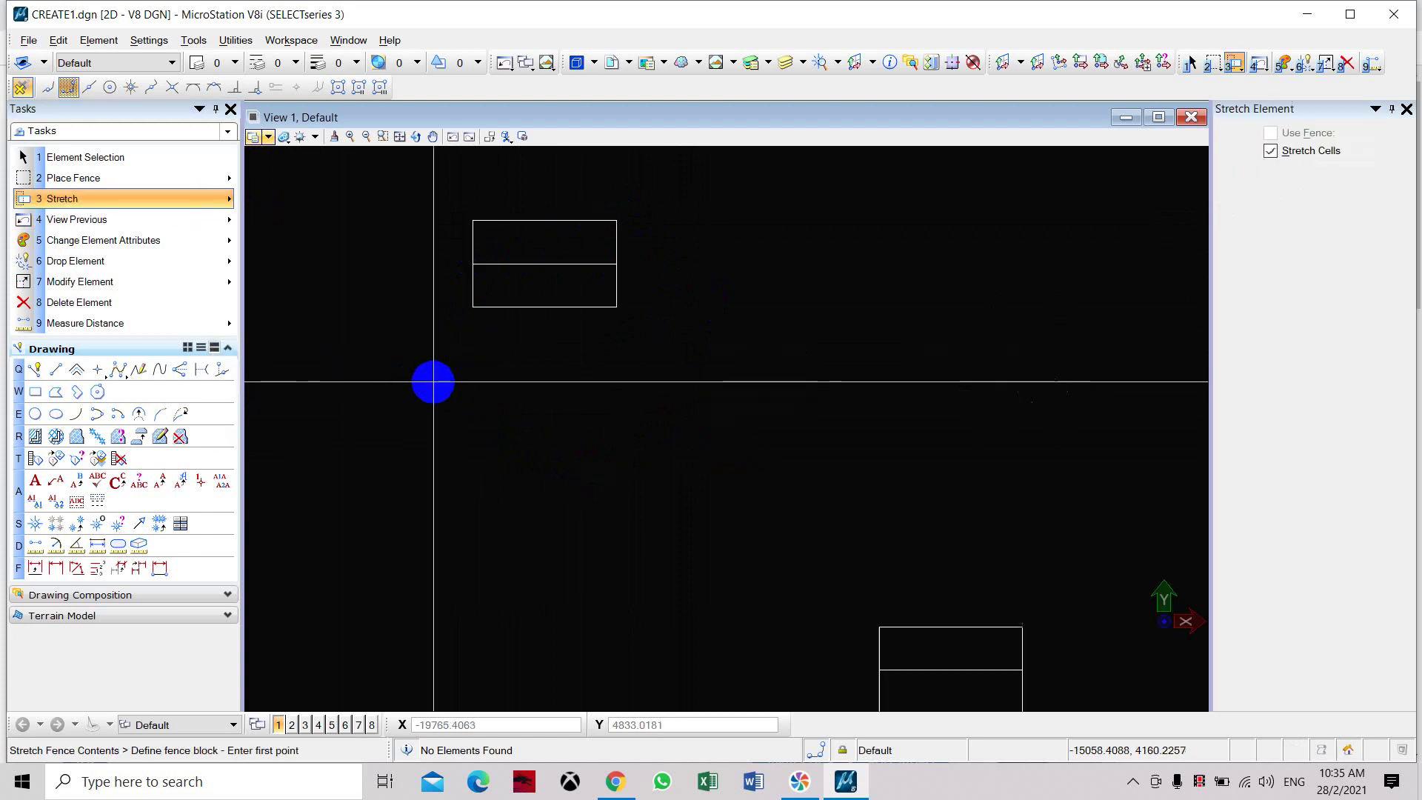
pyautogui.moveTo(482, 349); pyautogui.dragTo(496, 481, button='middle')
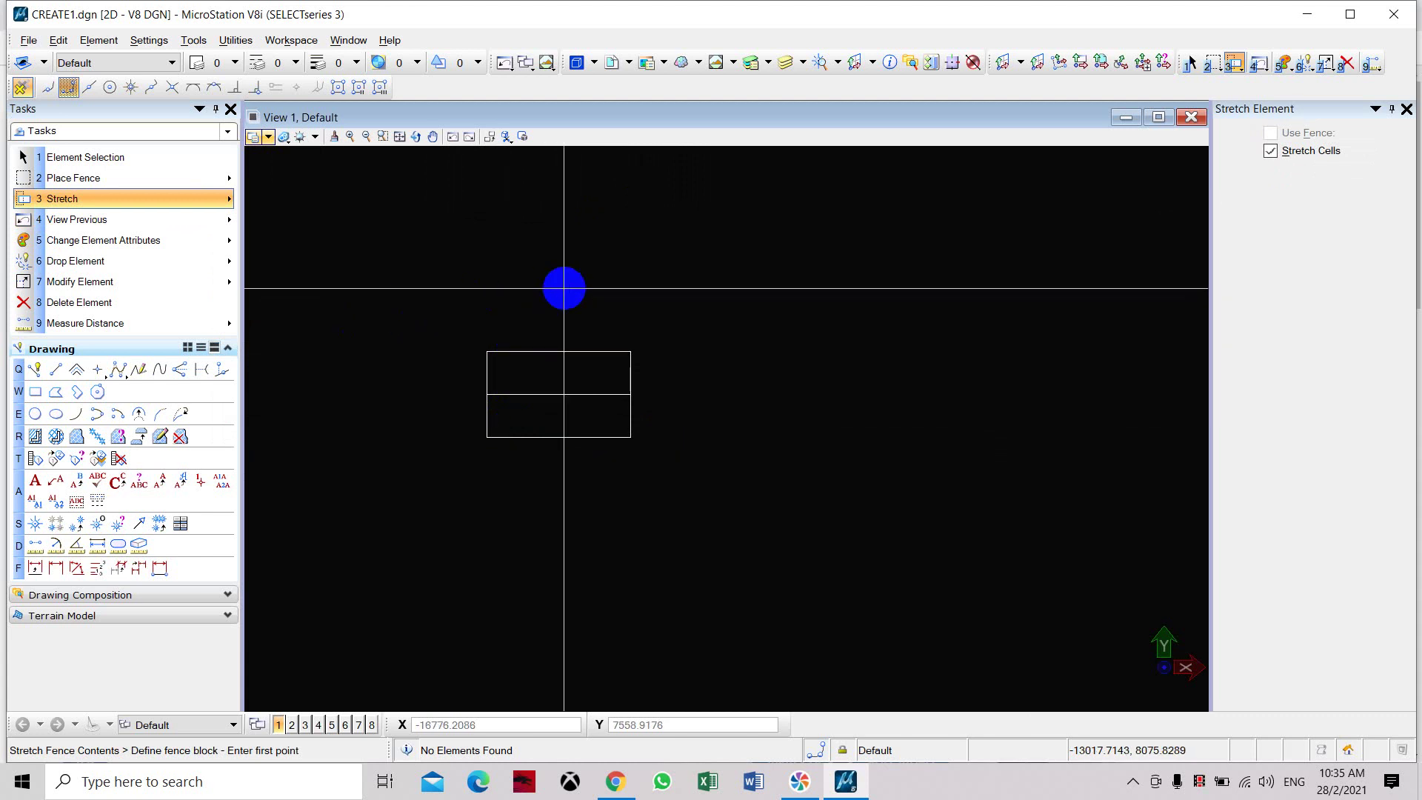
pyautogui.click(552, 291)
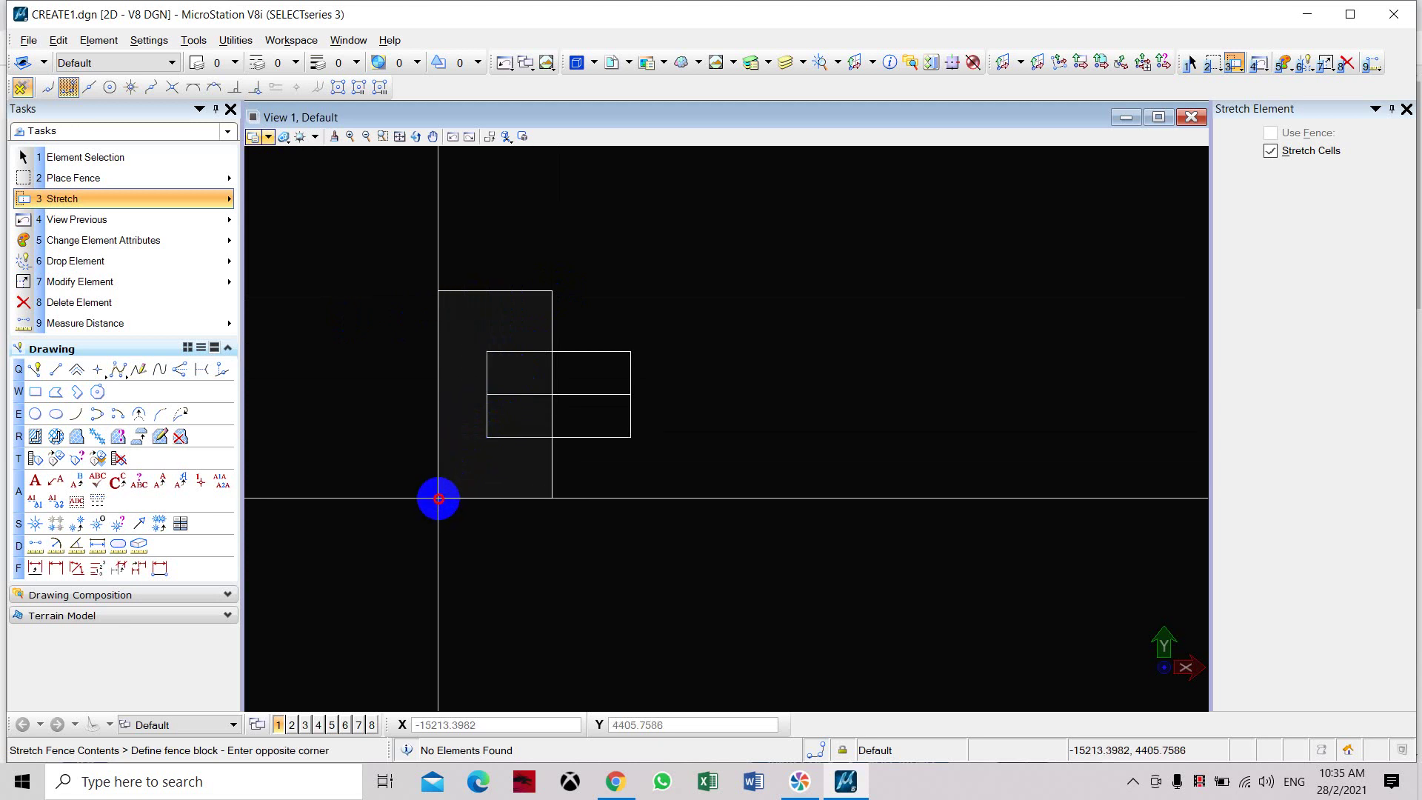
pyautogui.click(438, 498)
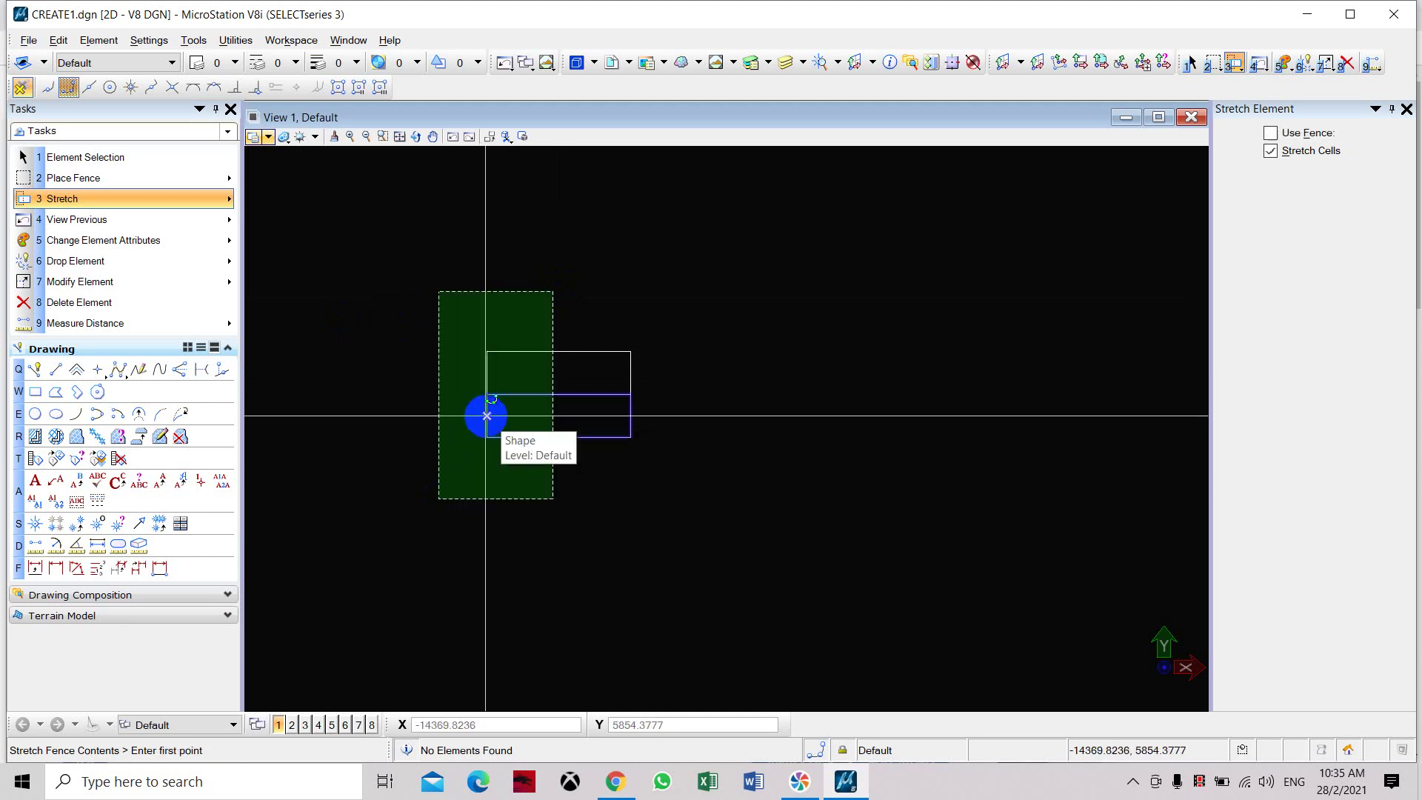
pyautogui.click(486, 415)
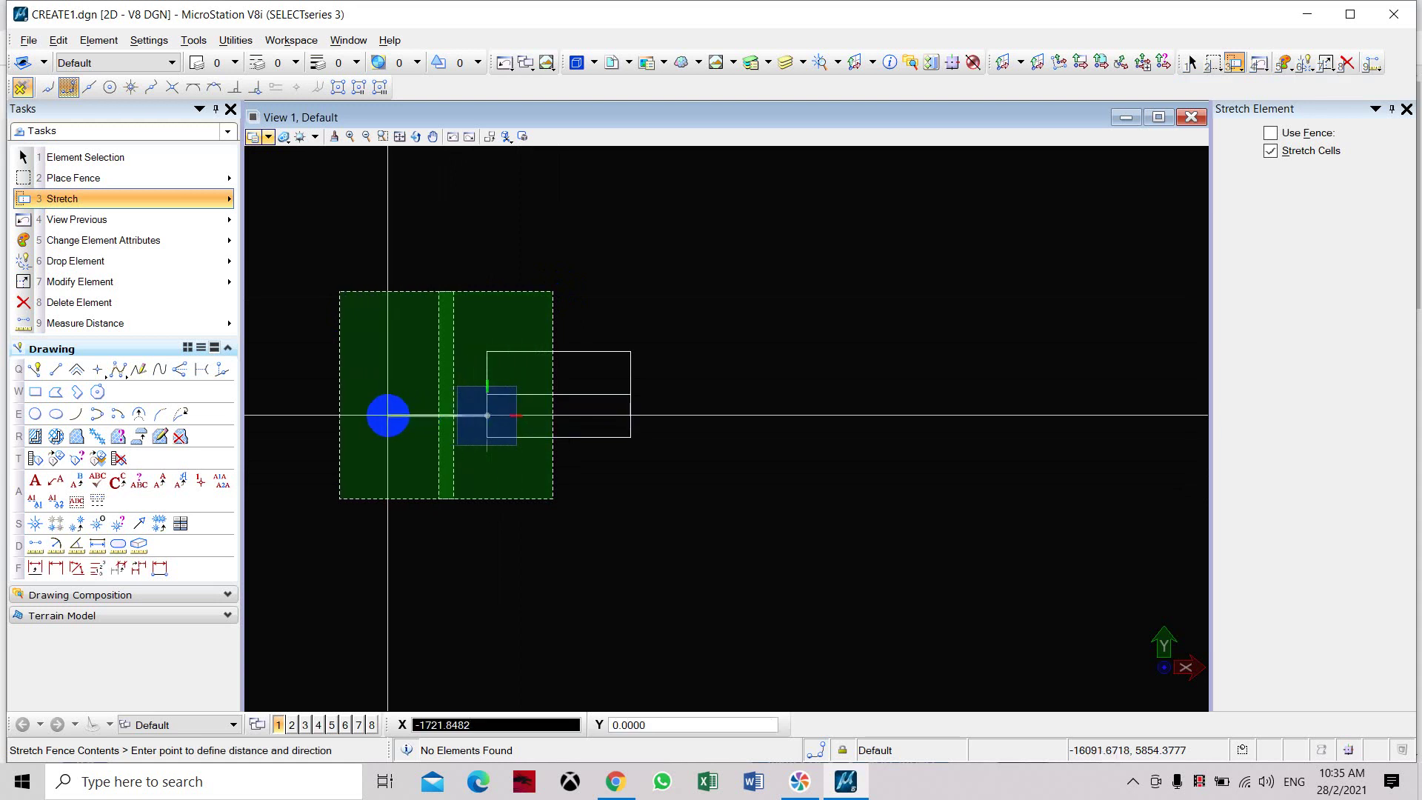
pyautogui.write('100')
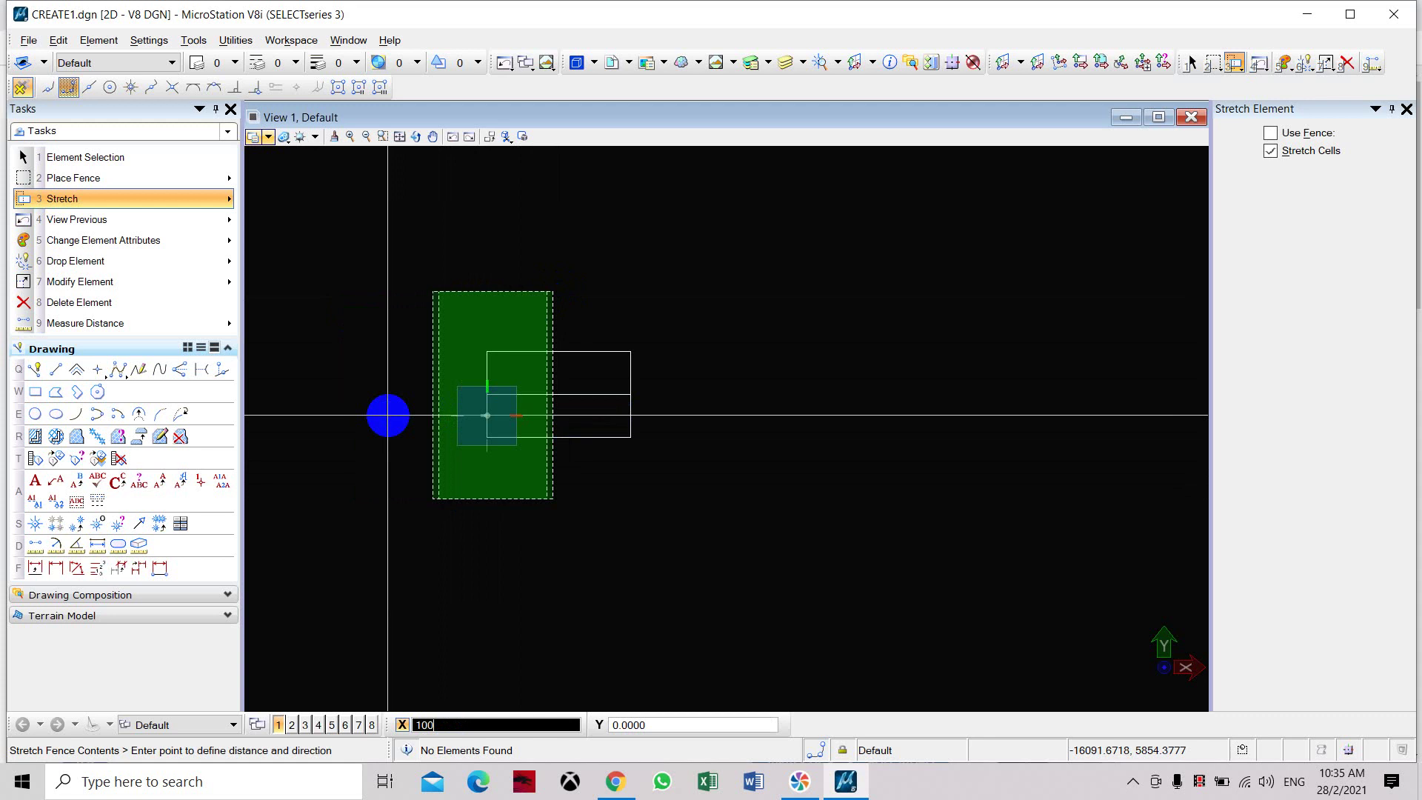
pyautogui.write('0')
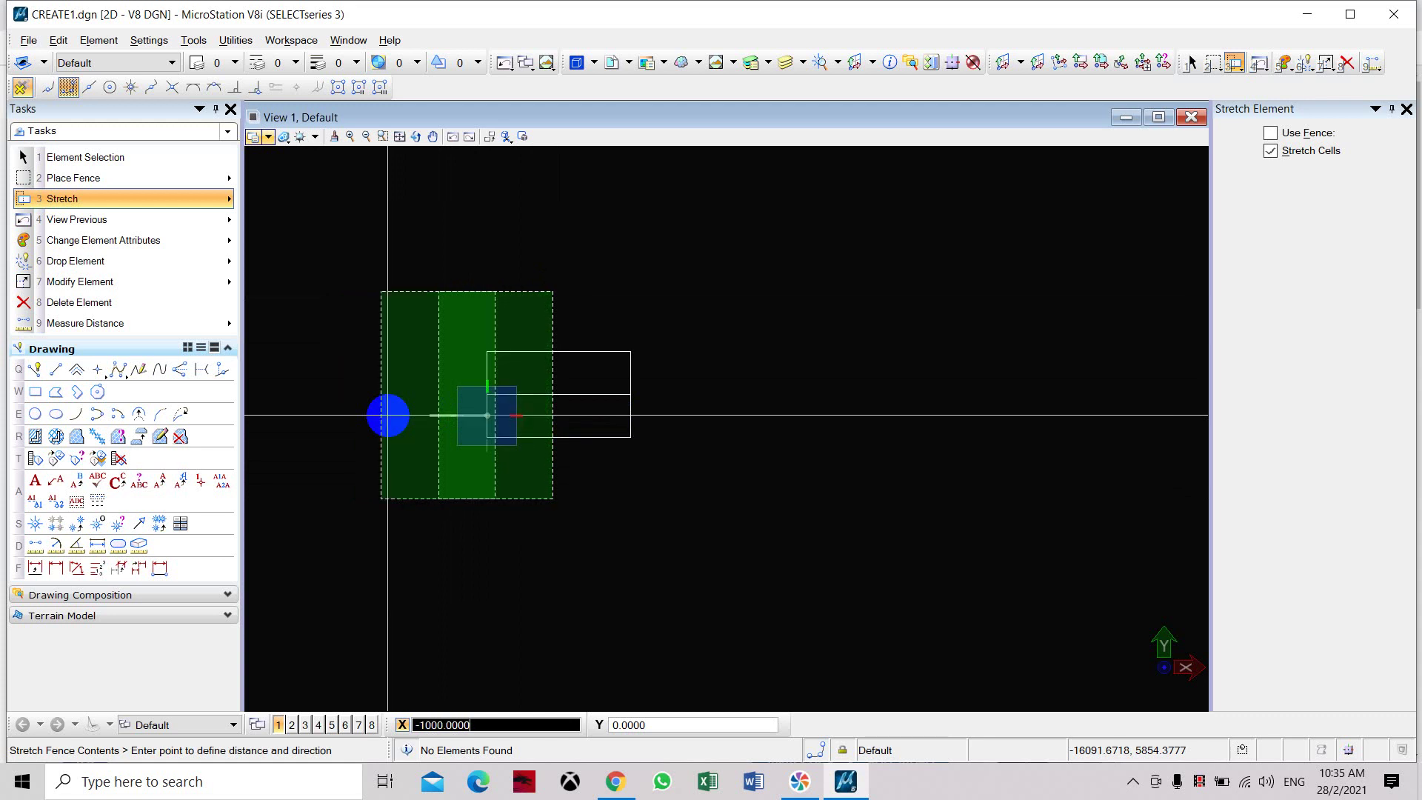
pyautogui.click(388, 415)
pyautogui.rightClick(384, 344)
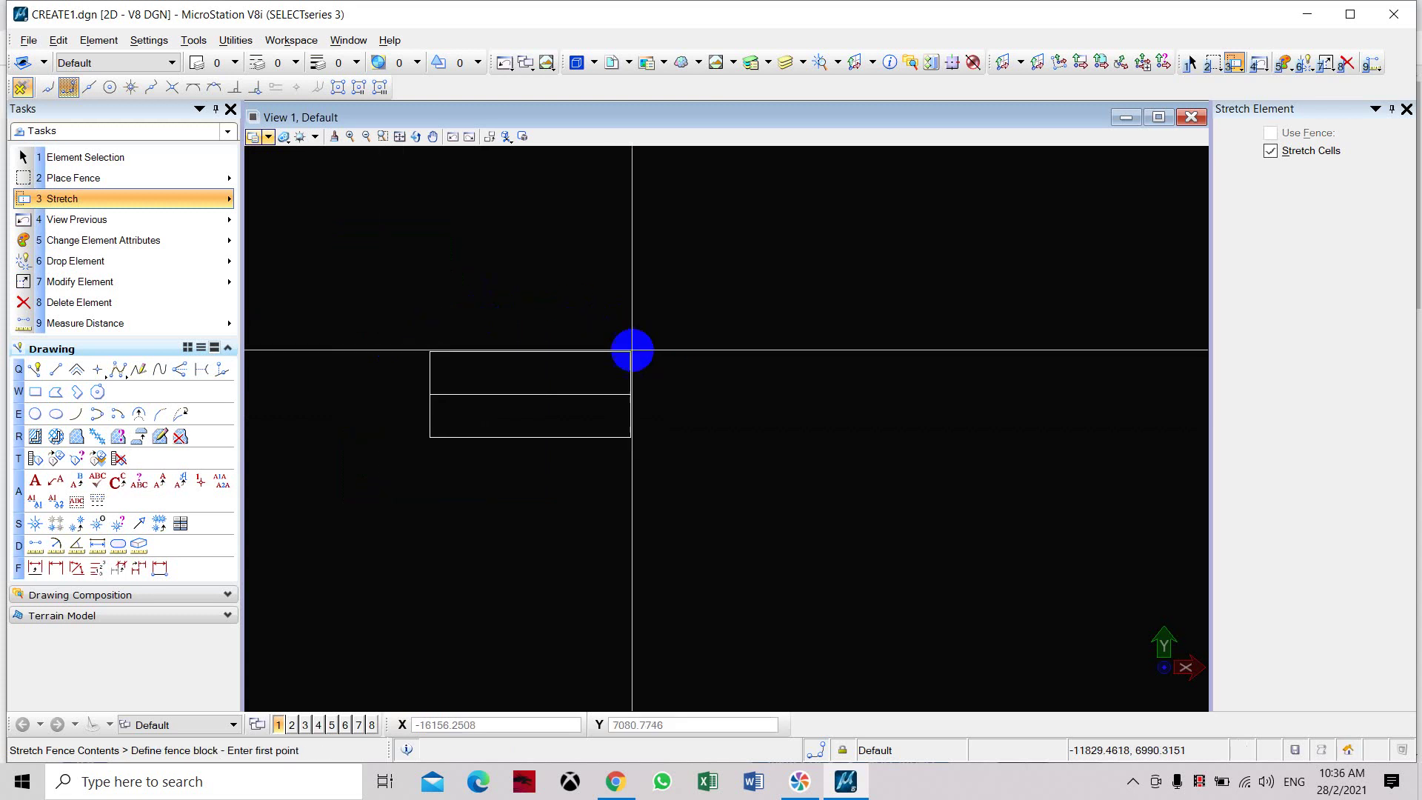
# Stretch the top edge of the same rectangle pair 2000 units upward with a fence across it, and exit the Stretch tool.
pyautogui.moveTo(659, 412); pyautogui.dragTo(704, 422, button='middle')
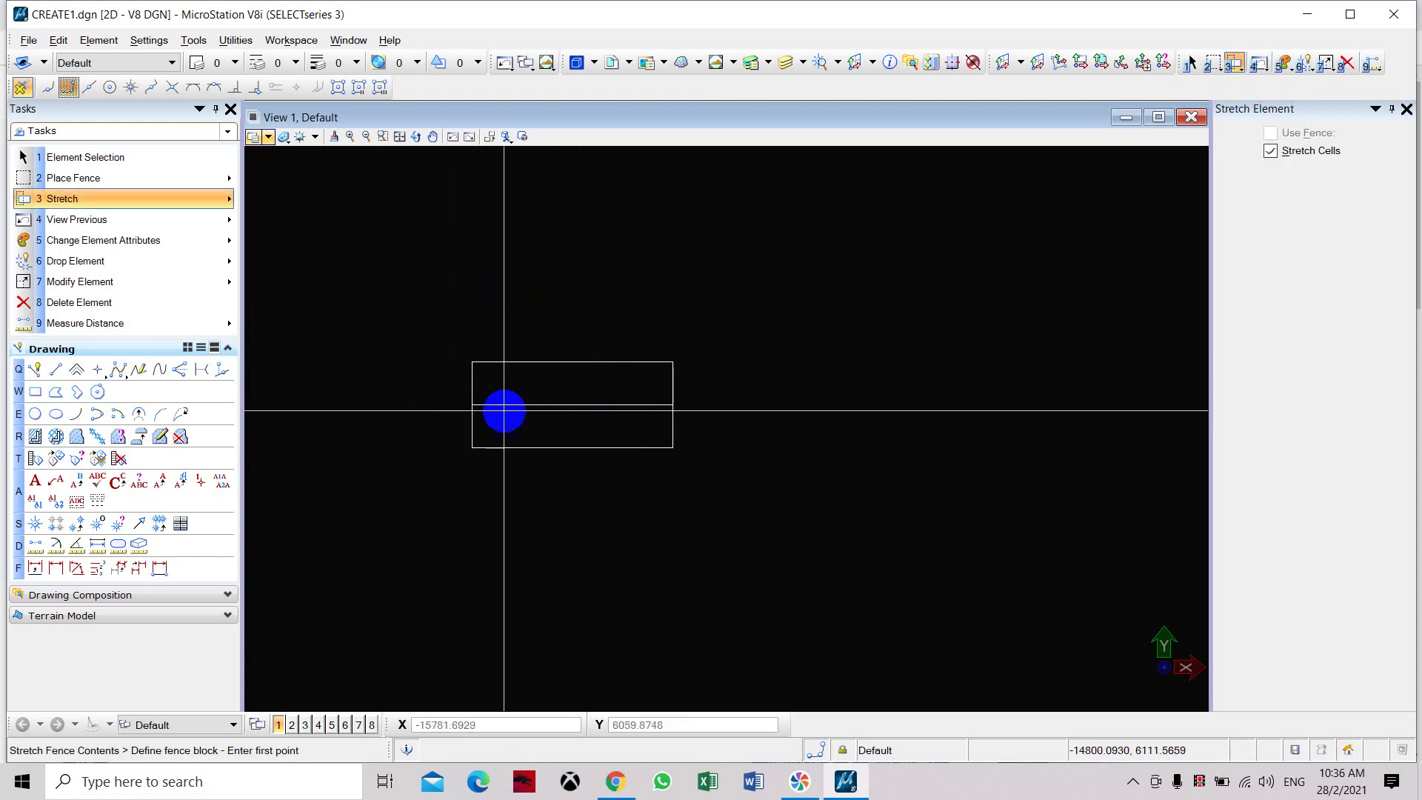
pyautogui.click(166, 199)
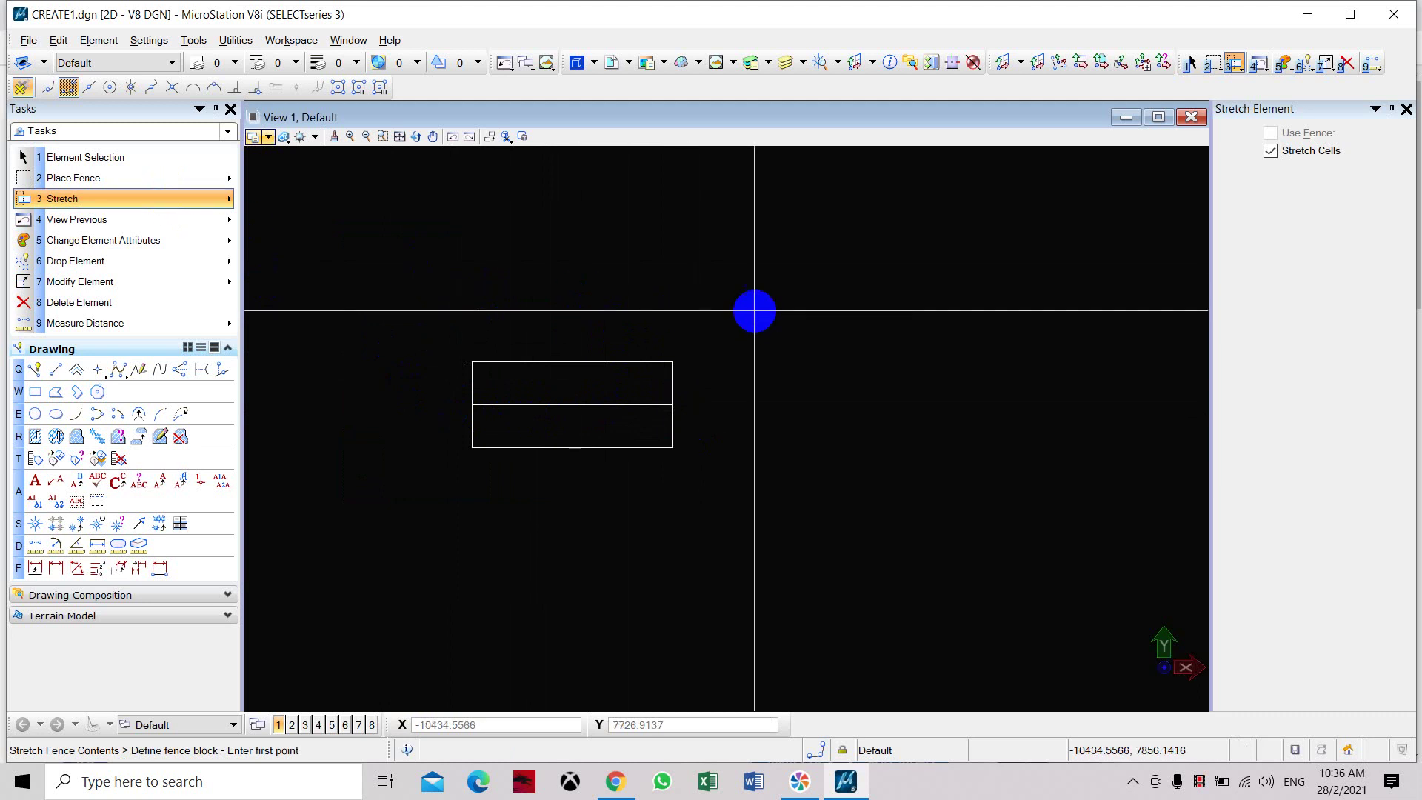
pyautogui.click(752, 306)
pyautogui.click(438, 387)
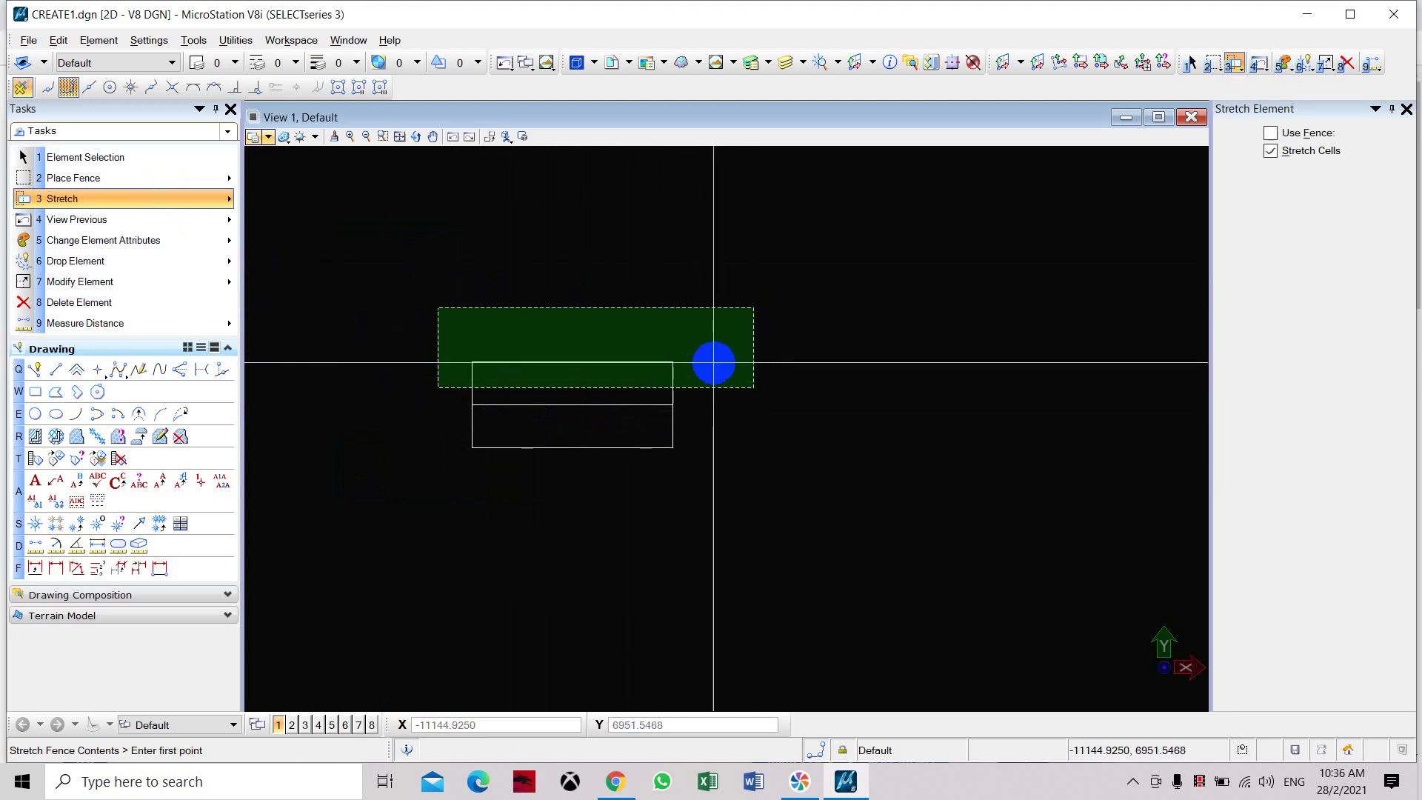
pyautogui.click(714, 362)
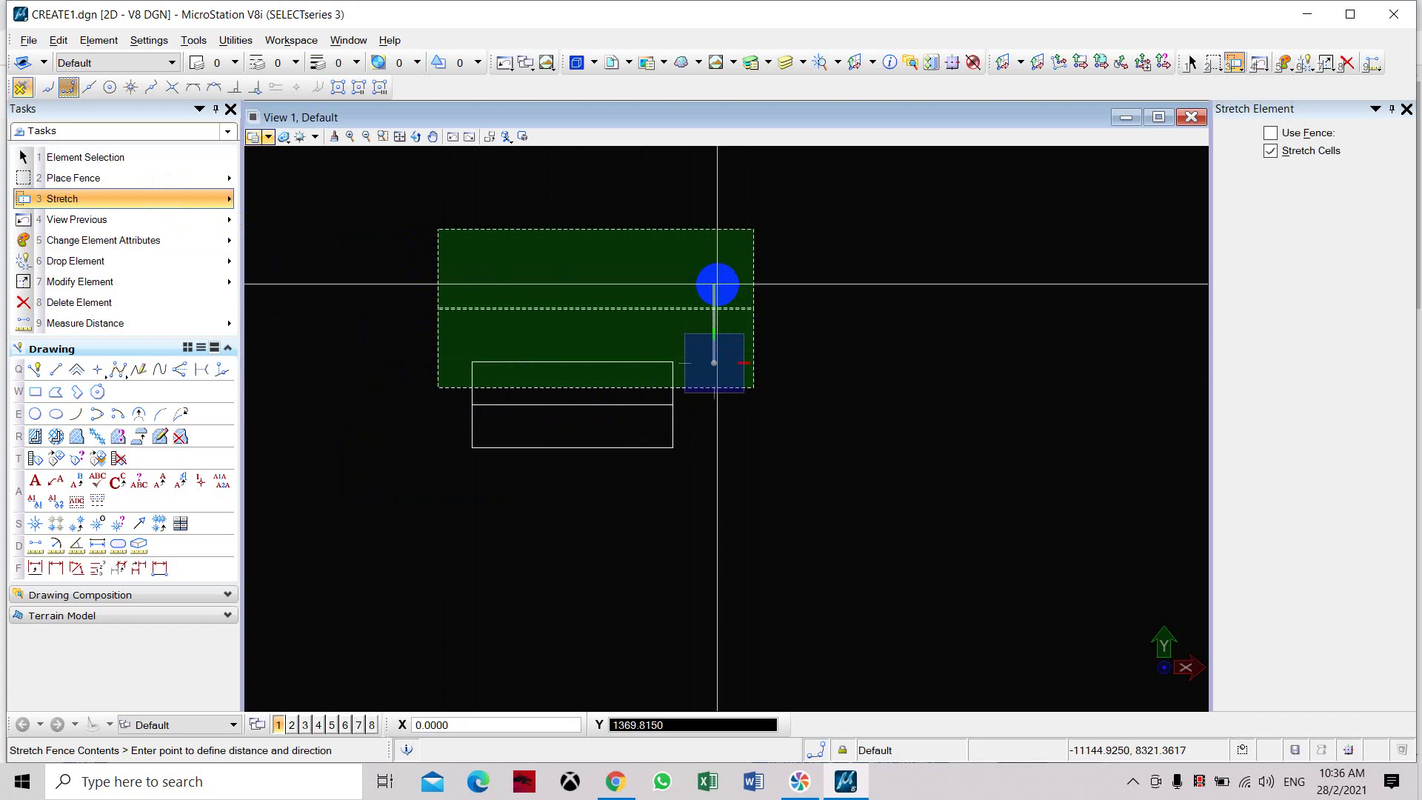
pyautogui.write('2000')
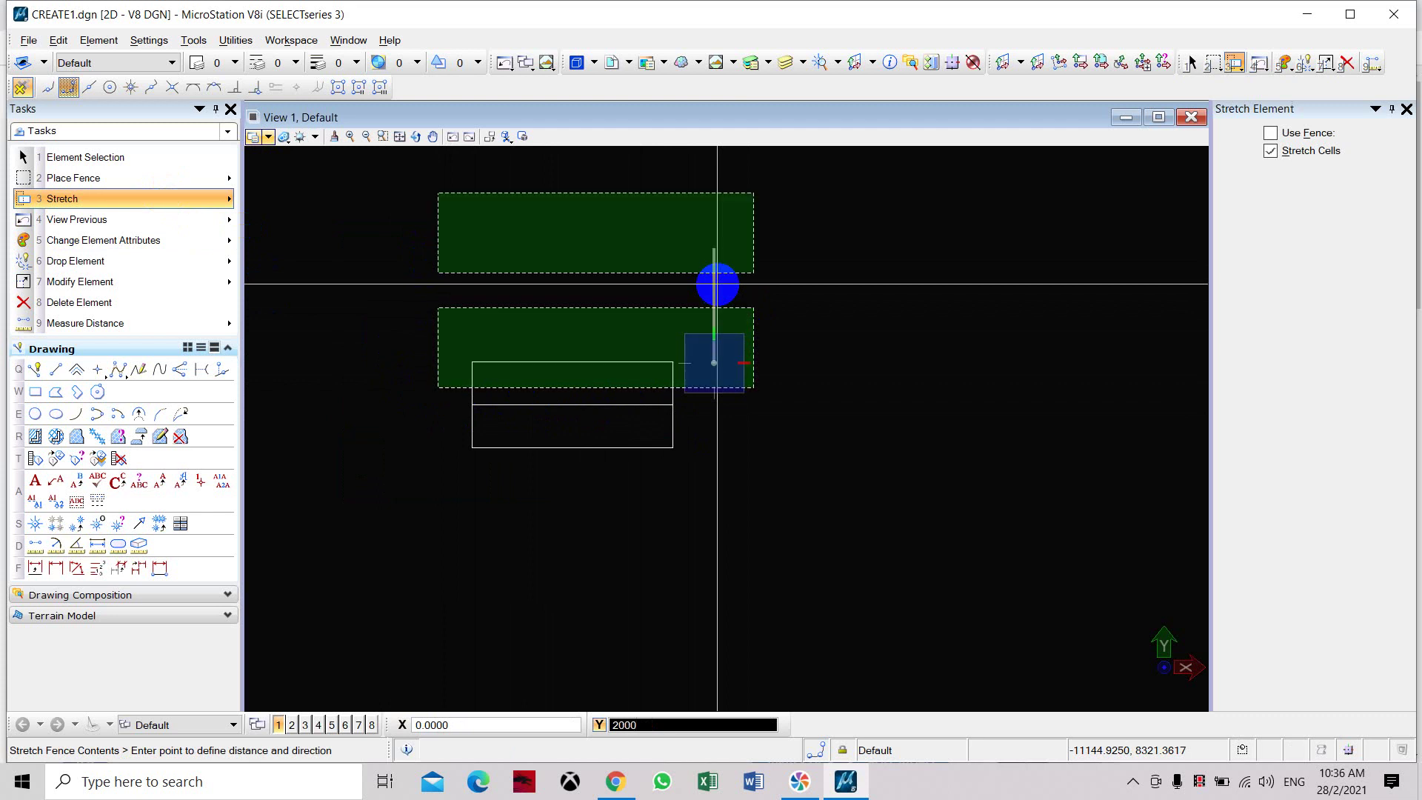
pyautogui.click(717, 284)
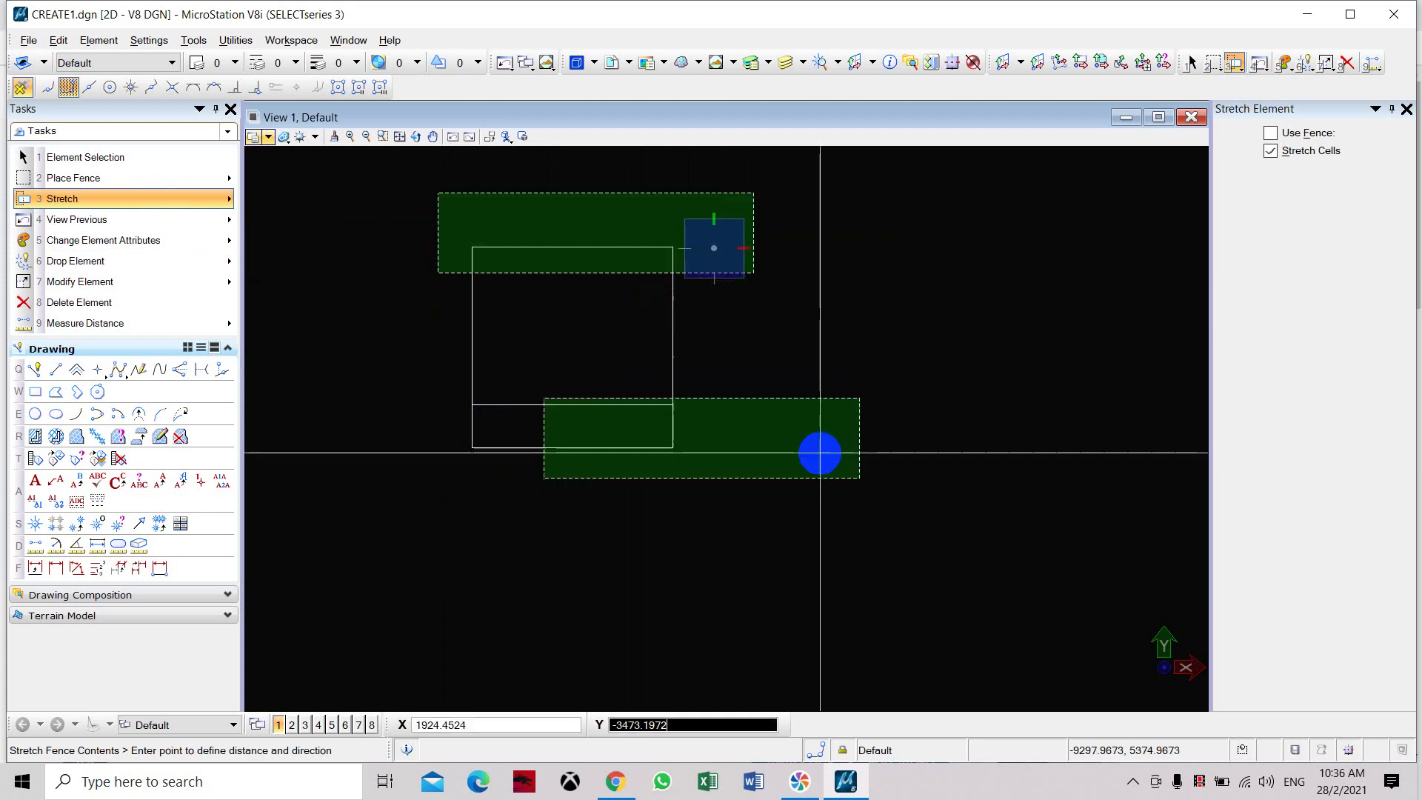
pyautogui.moveTo(779, 484); pyautogui.dragTo(244, 260, button='right')
pyautogui.rightClick(766, 333)
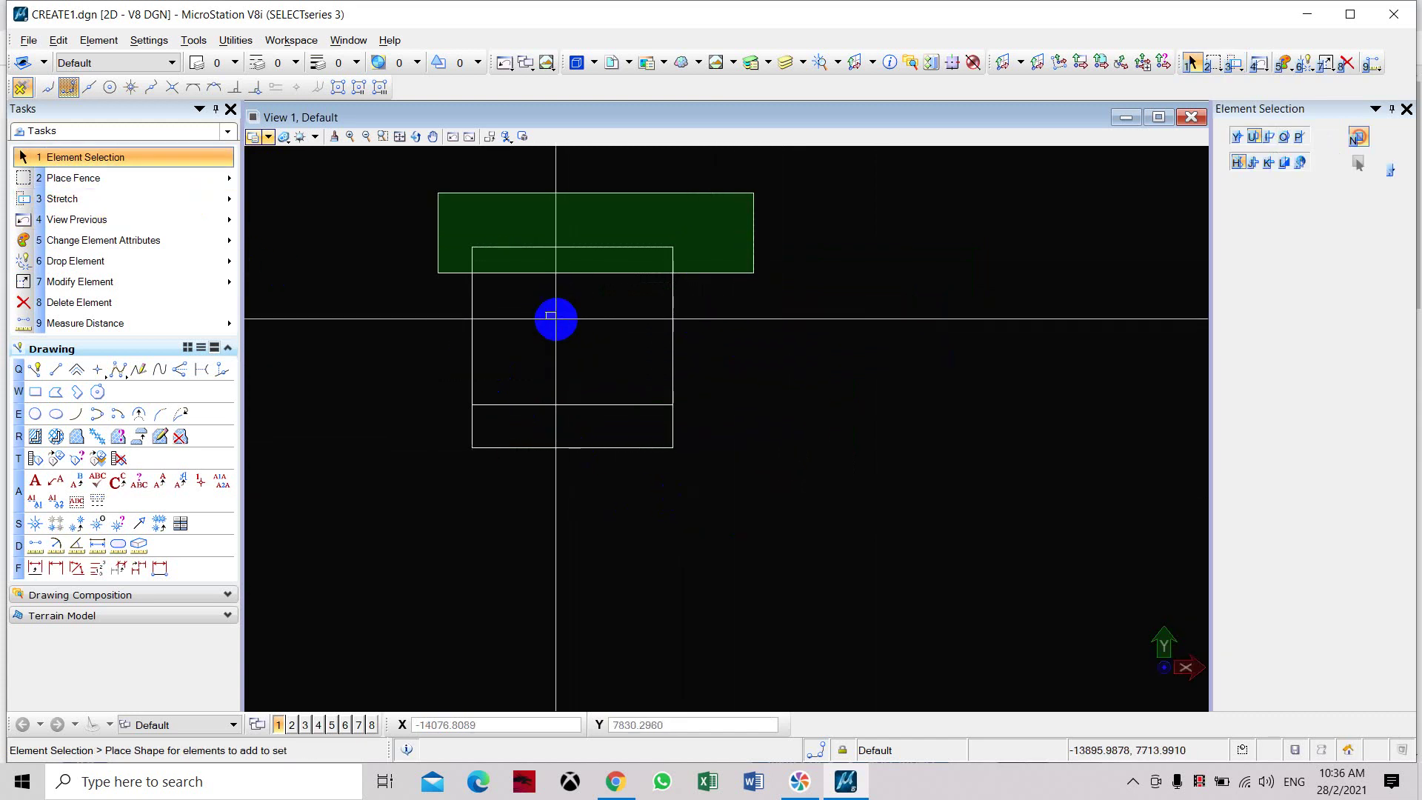
# Remove the remaining fence above the stretched rectangles and return to element selection.
pyautogui.click(161, 160)
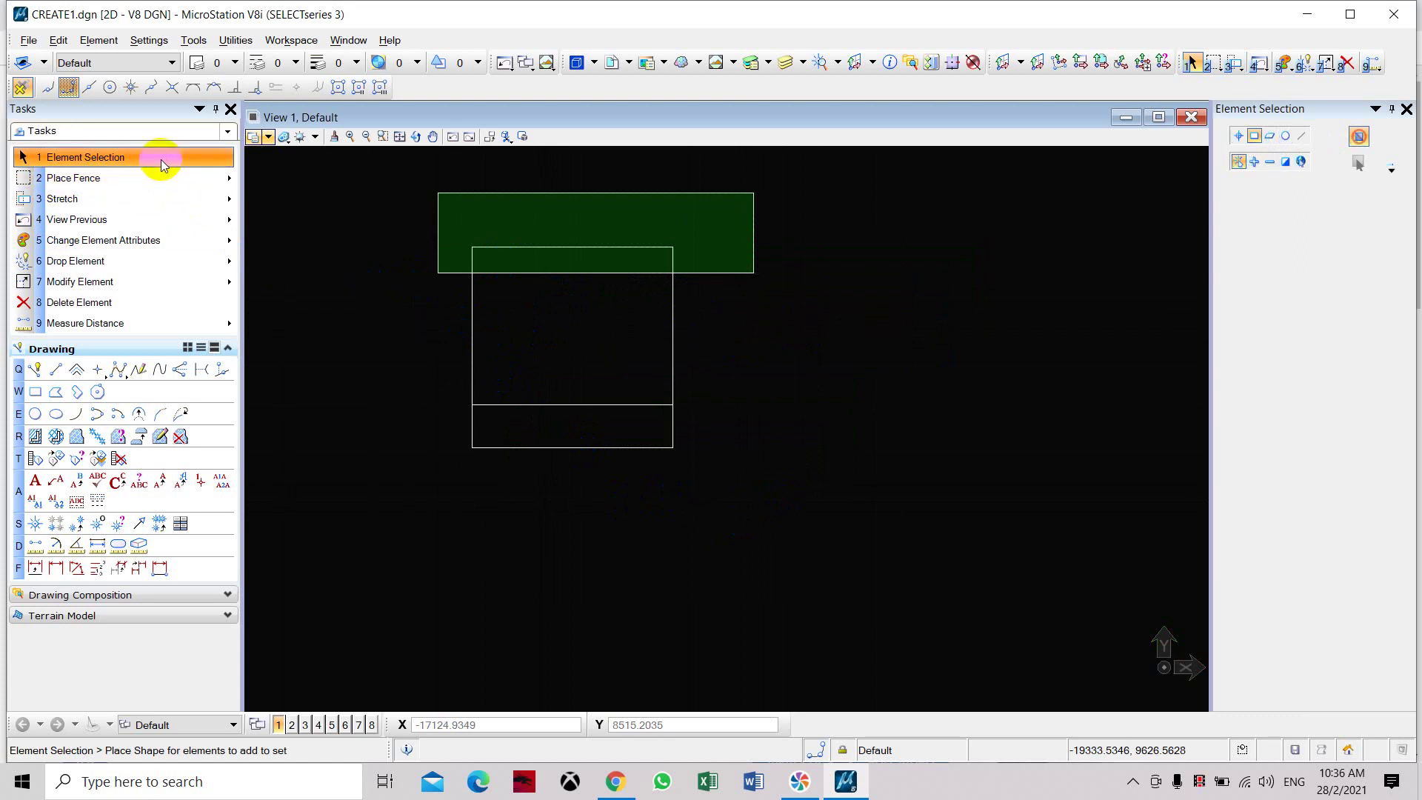
pyautogui.click(136, 178)
pyautogui.click(141, 155)
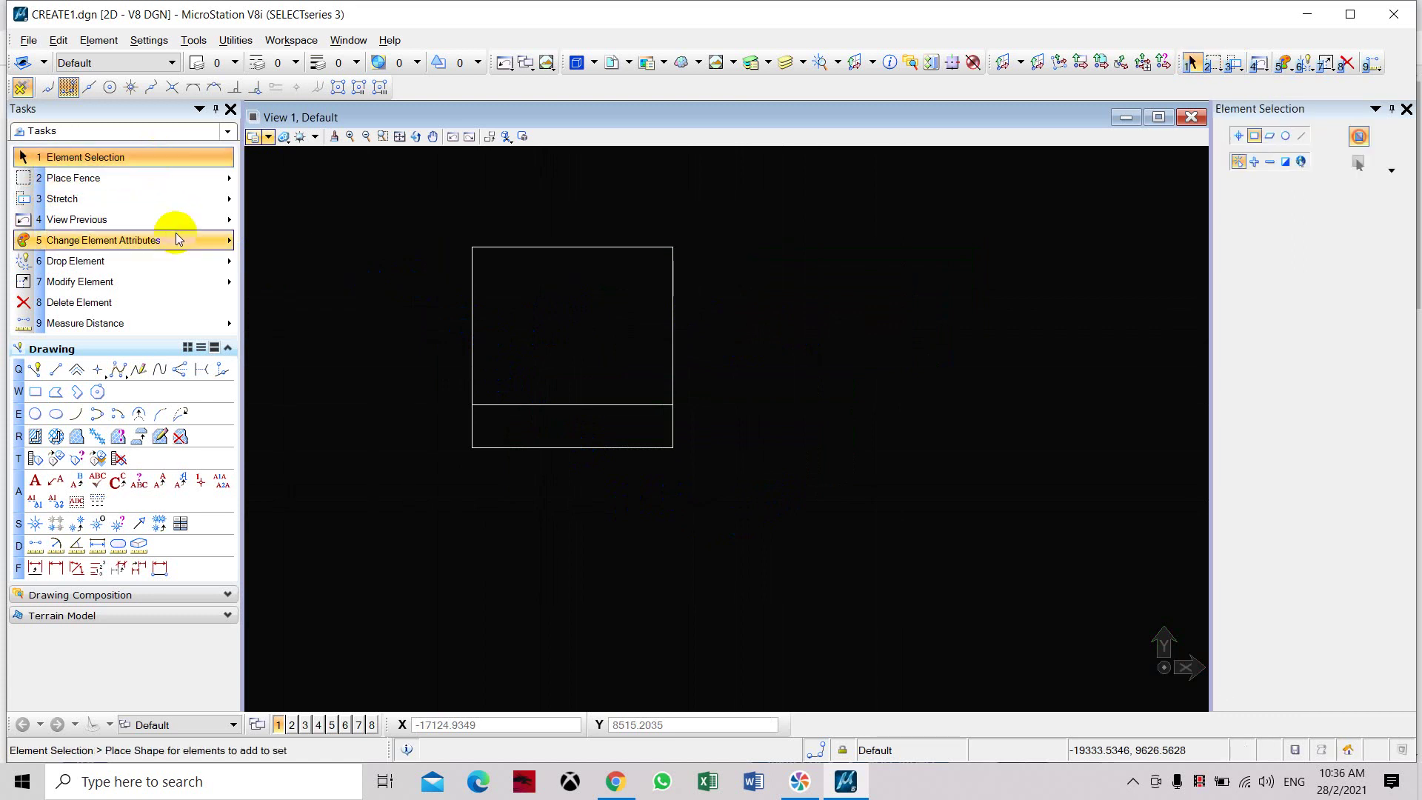
# Make parallel copies of the tall upper rectangle at a distance of 100, one outward and one inward, and end the command.
pyautogui.click(184, 199)
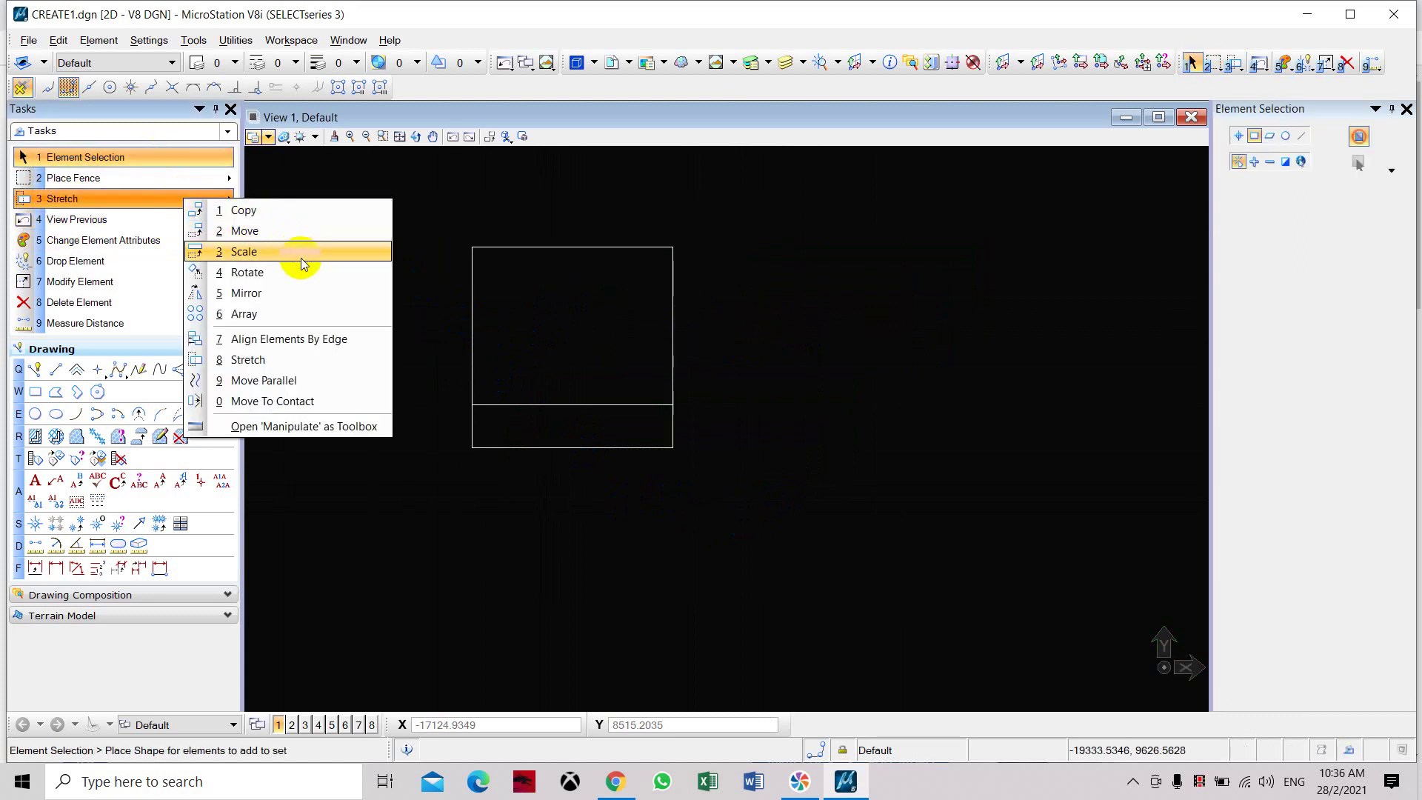
pyautogui.click(315, 380)
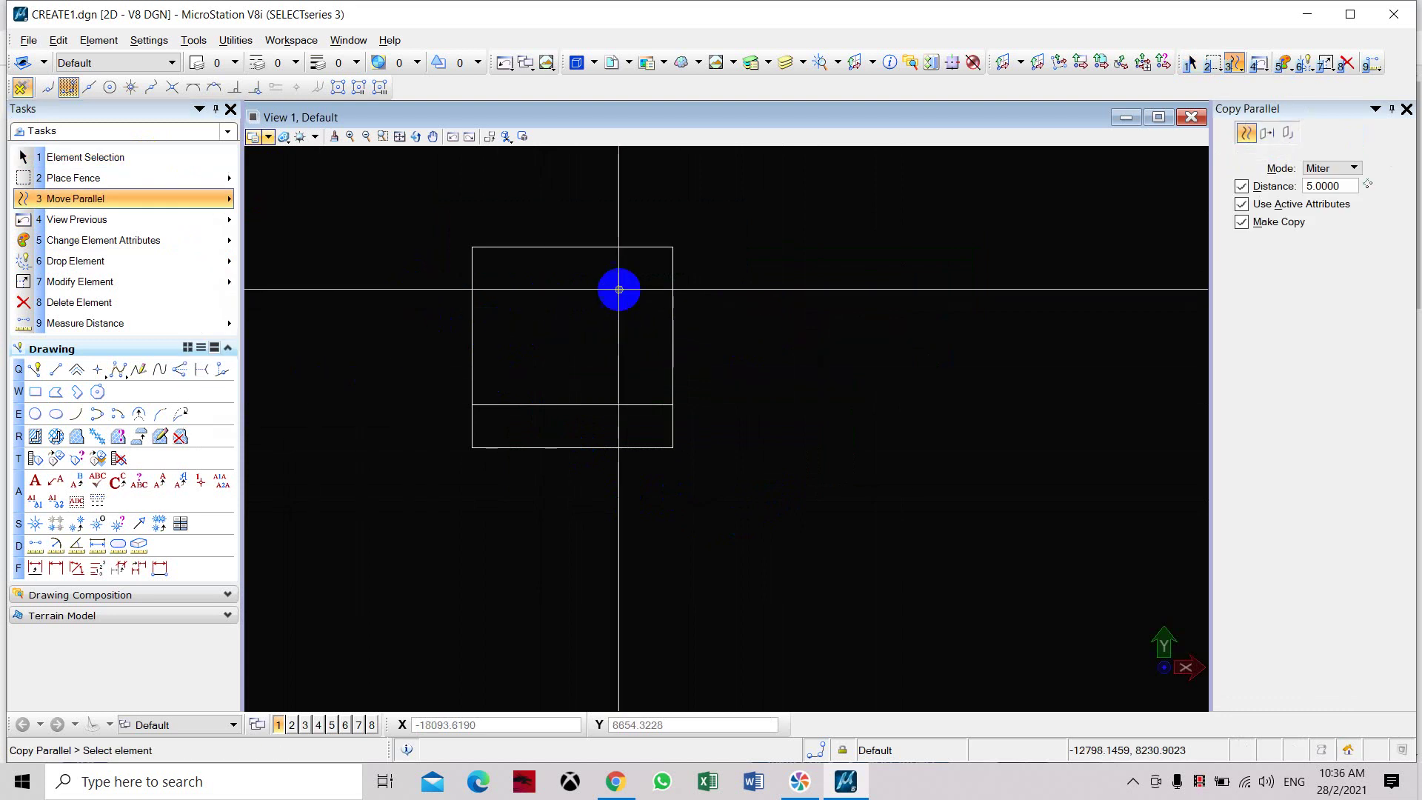
pyautogui.moveTo(720, 277); pyautogui.dragTo(863, 292, button='middle')
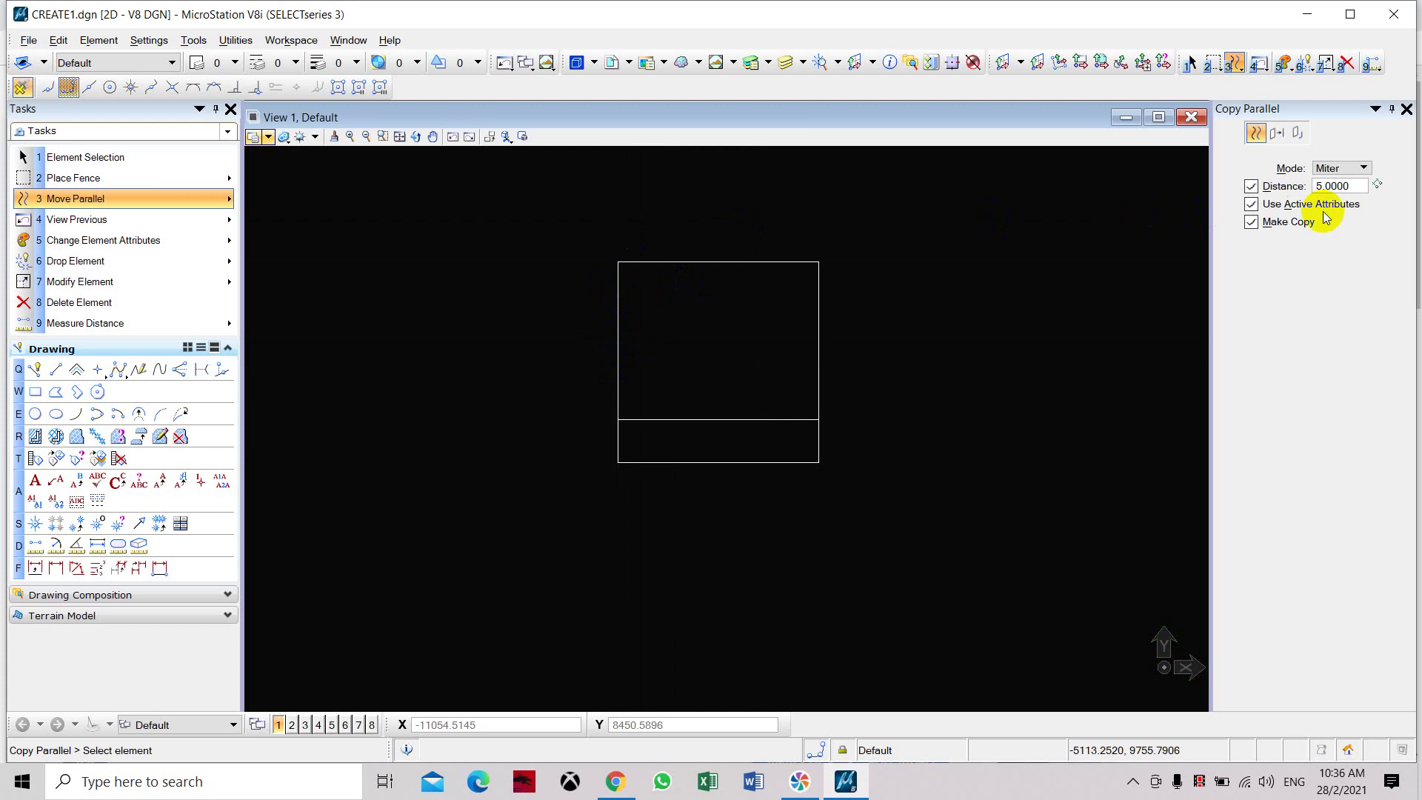
pyautogui.click(1251, 188)
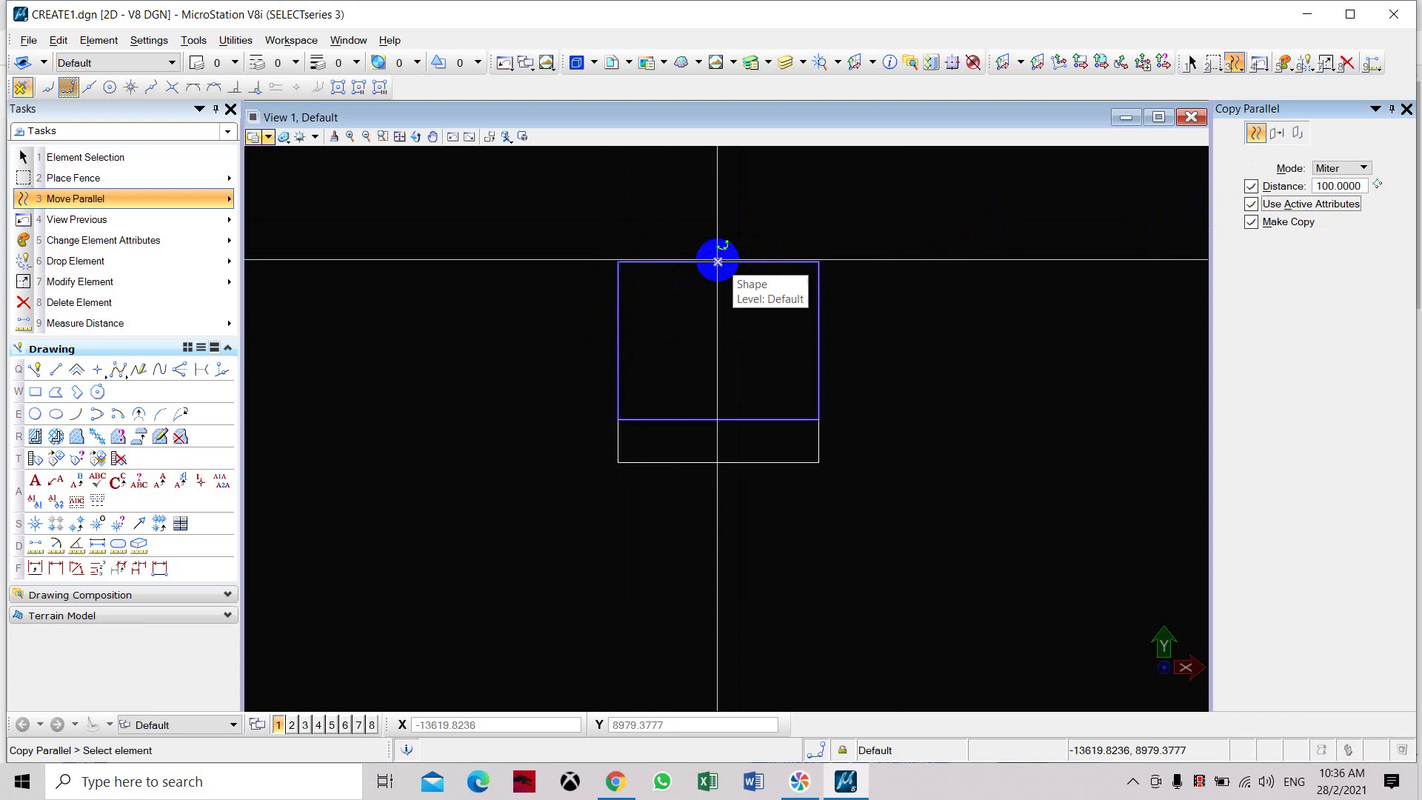
pyautogui.click(718, 261)
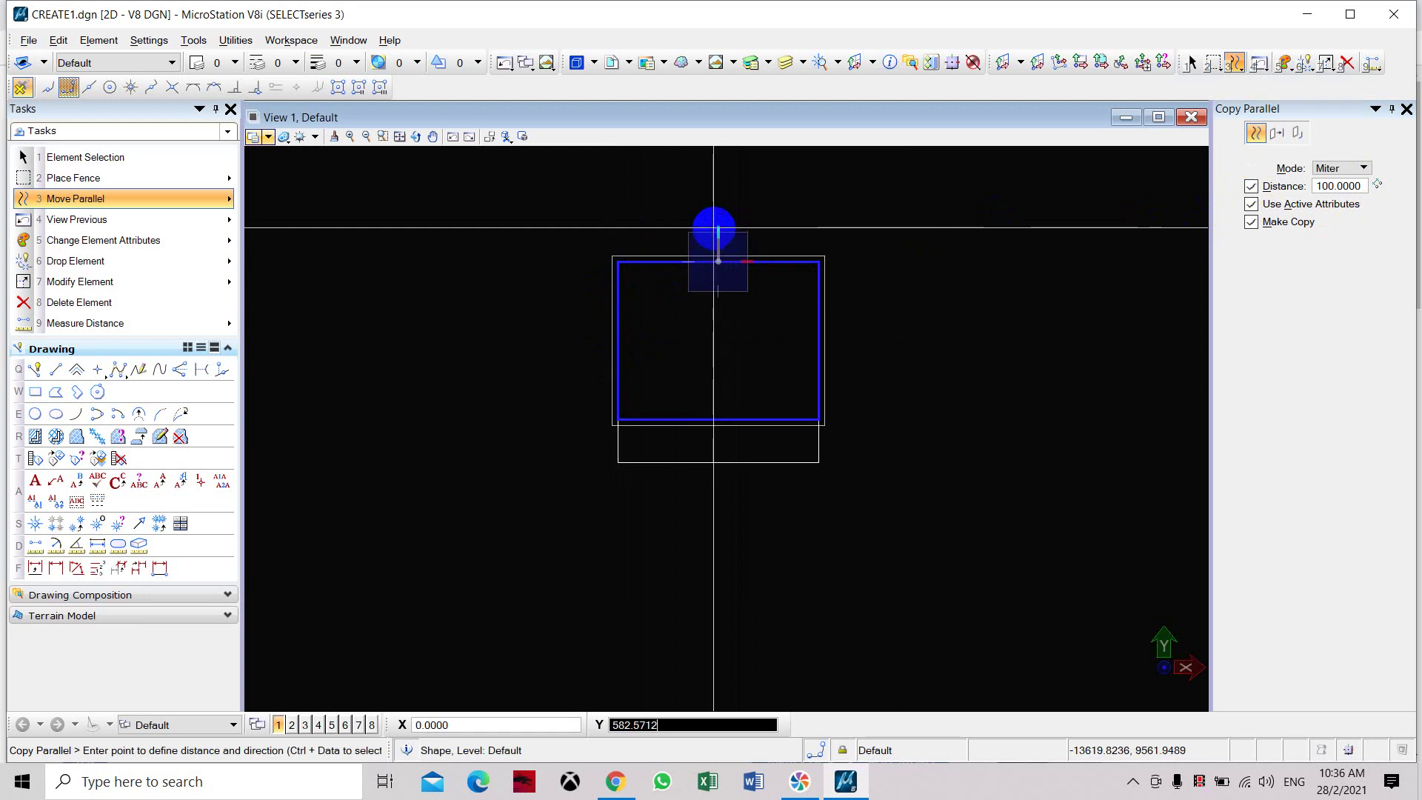
pyautogui.click(716, 228)
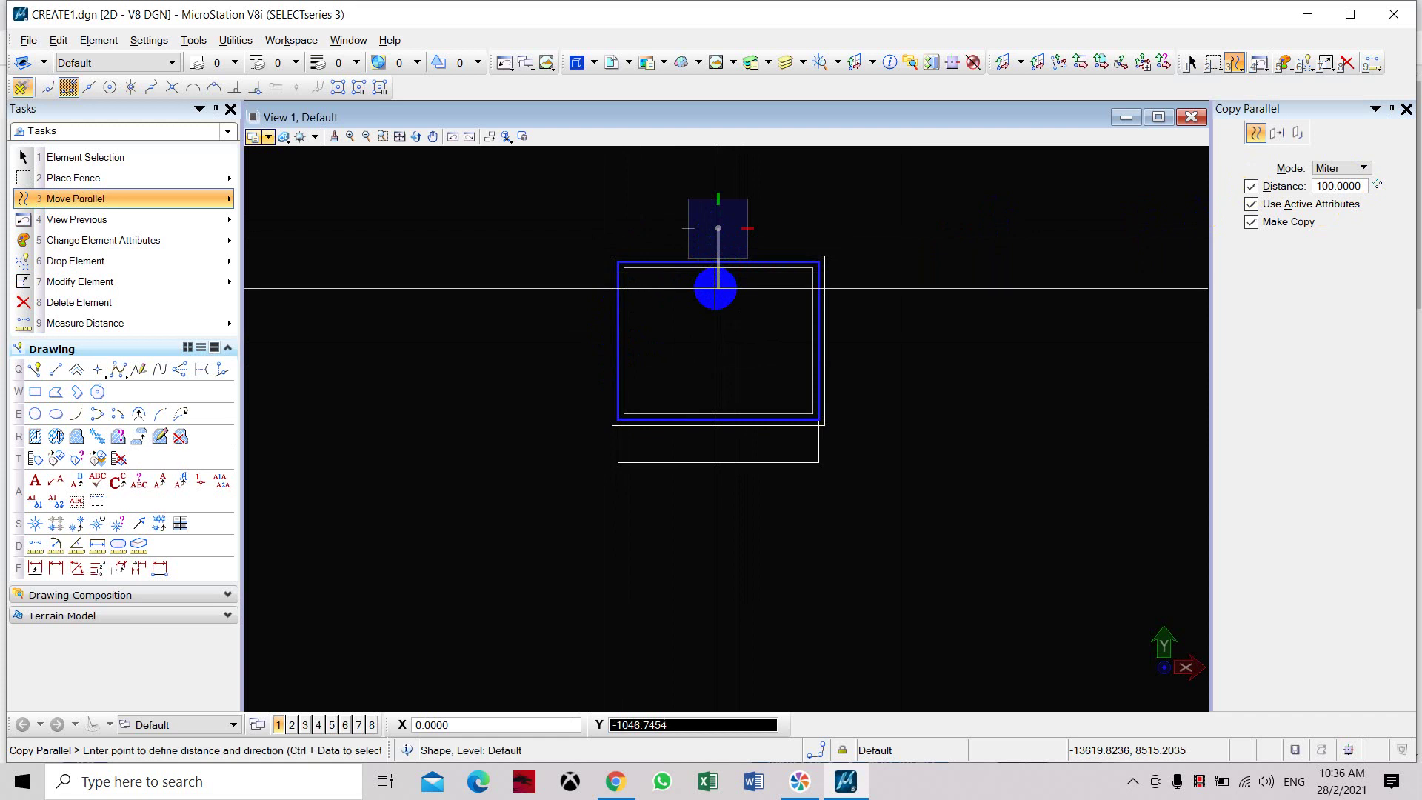
pyautogui.click(715, 289)
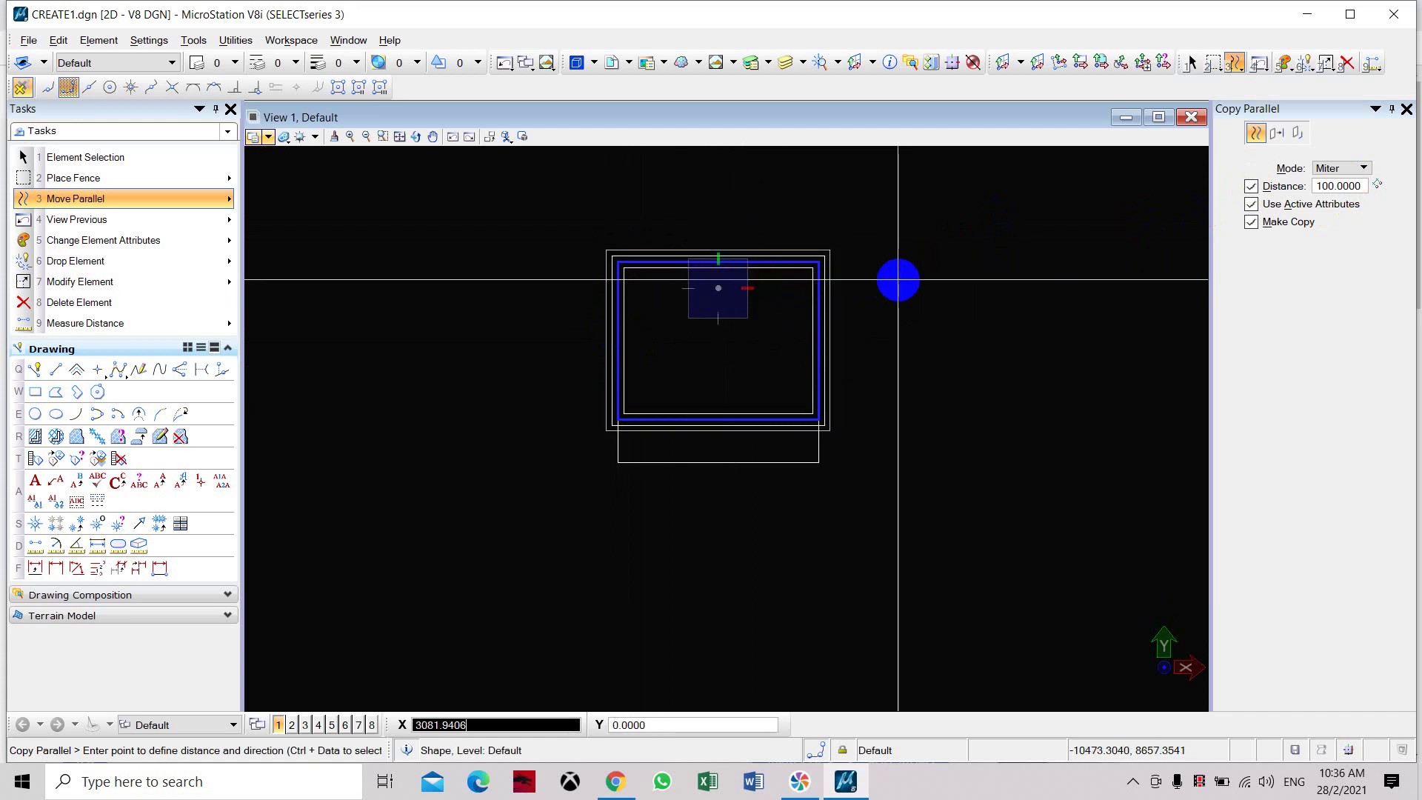
pyautogui.rightClick(899, 280)
pyautogui.moveTo(979, 344); pyautogui.dragTo(831, 353, button='middle')
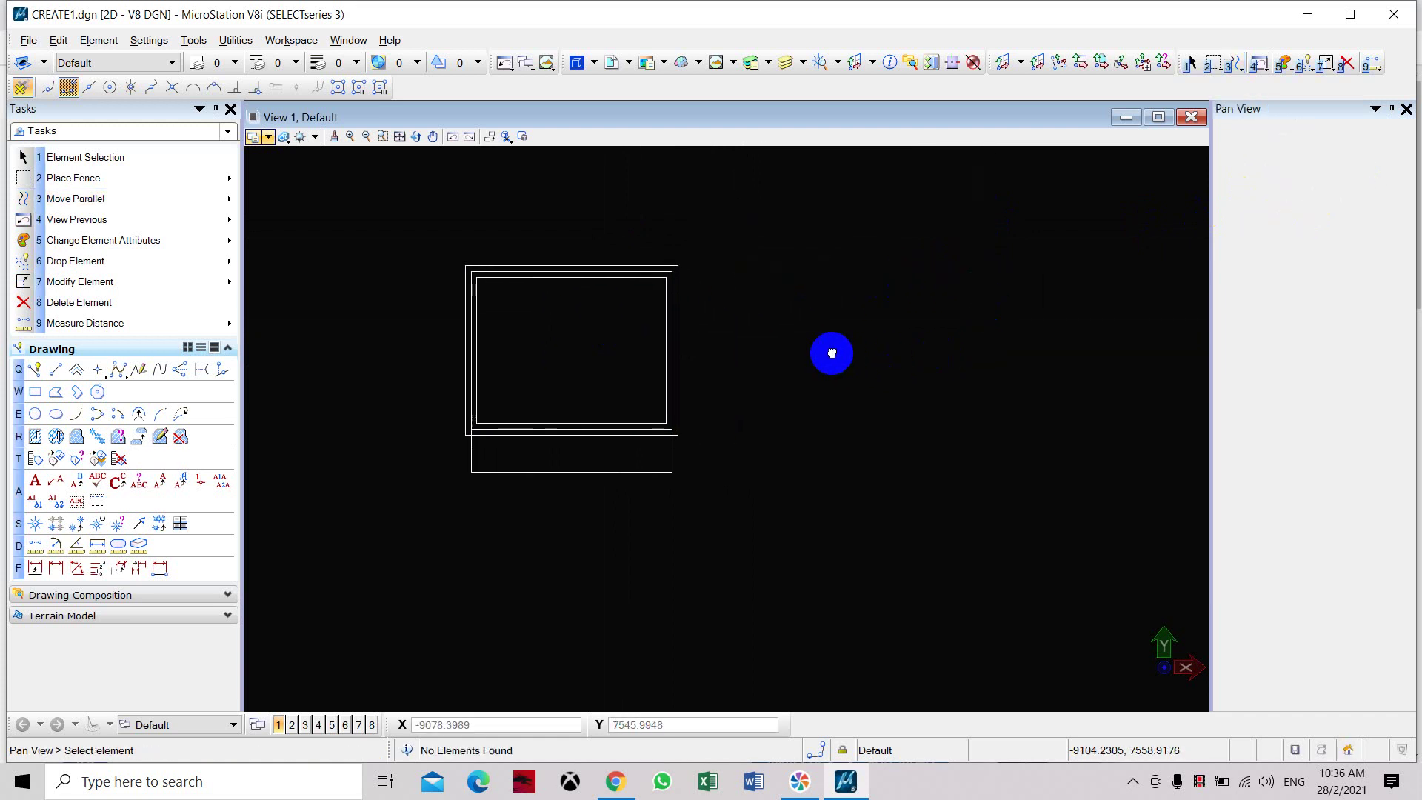